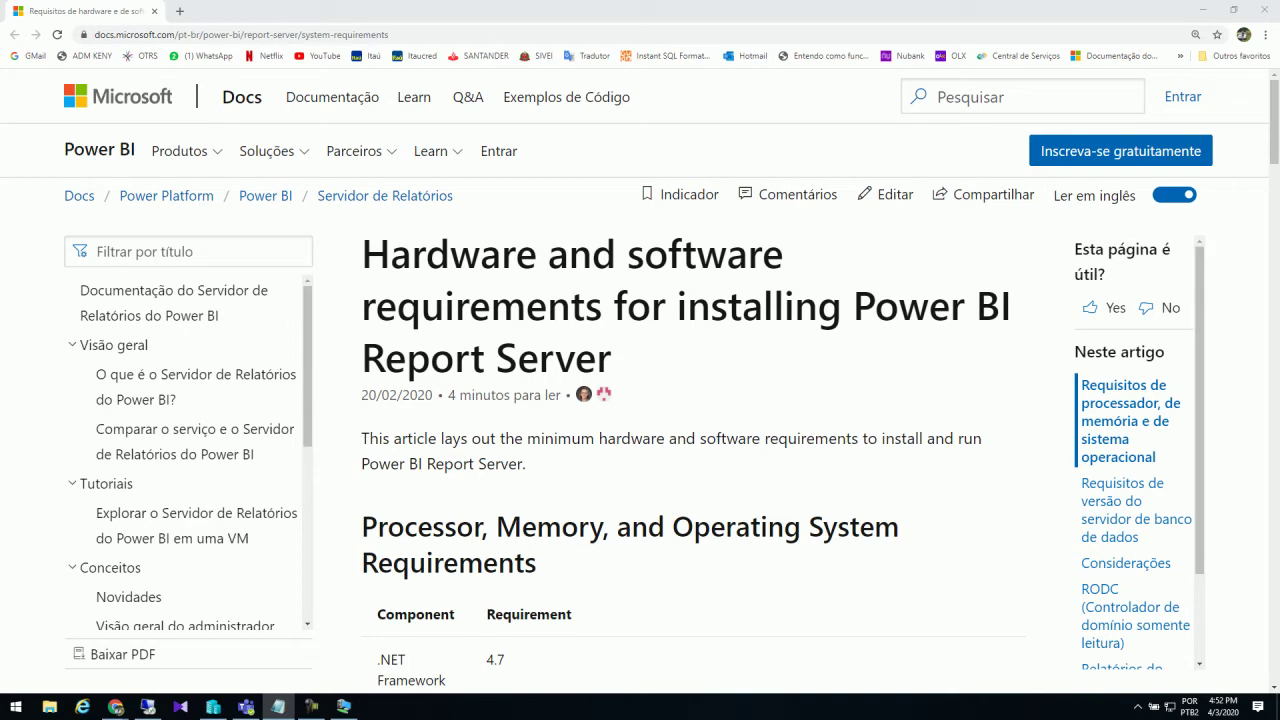
Step: Examine the .NET Framework version requirement in the Processor, Memory, and Operating System Requirements table
left_click(116, 706)
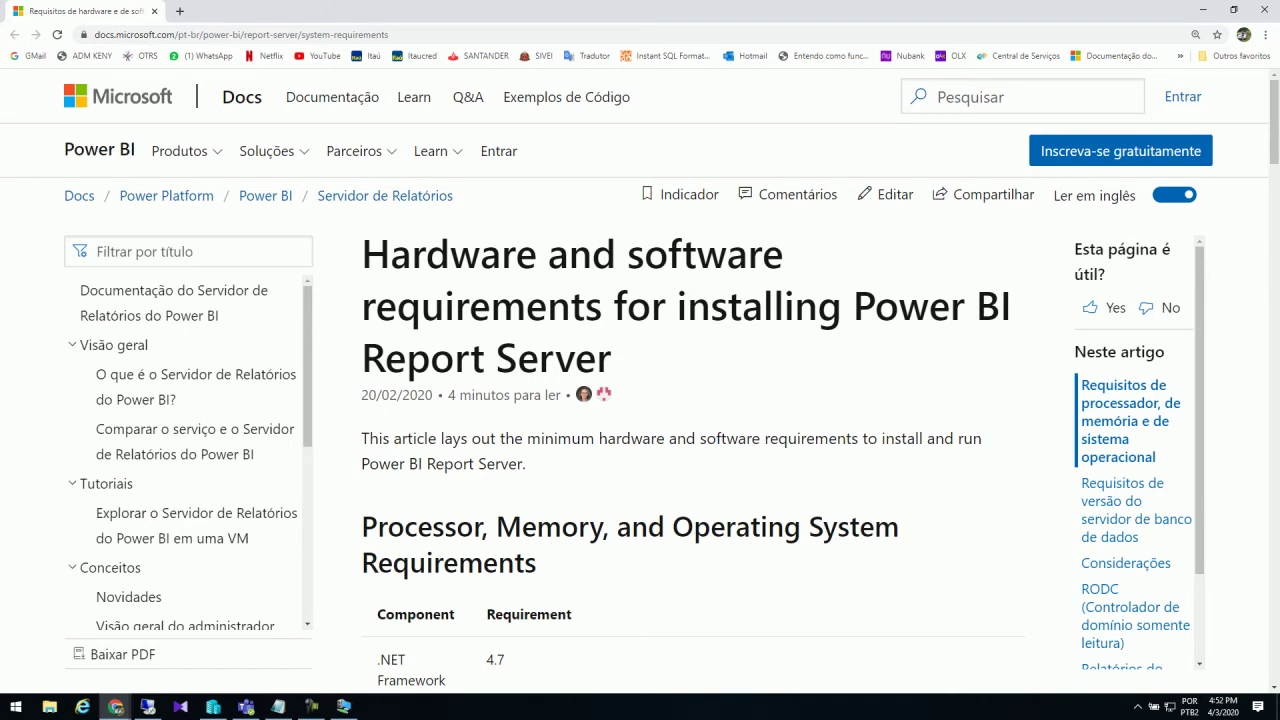
scroll(640, 400, "down", 3)
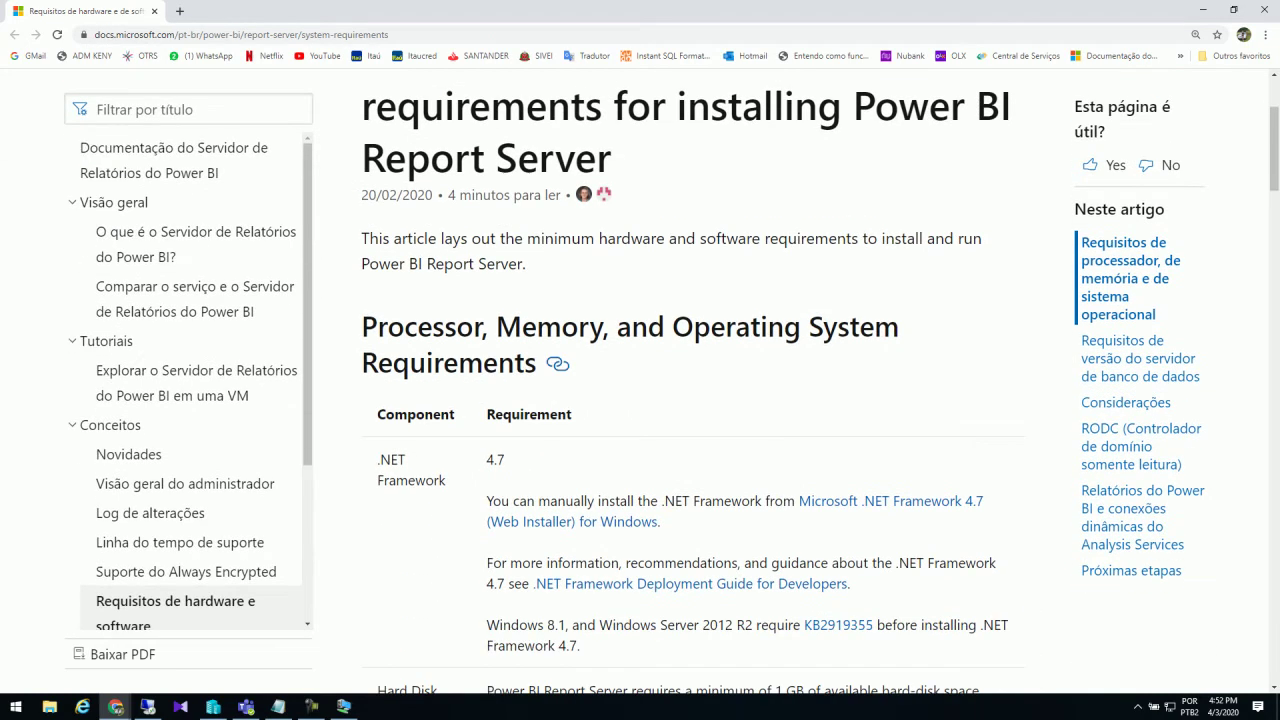
scroll(690, 400, "down", 1)
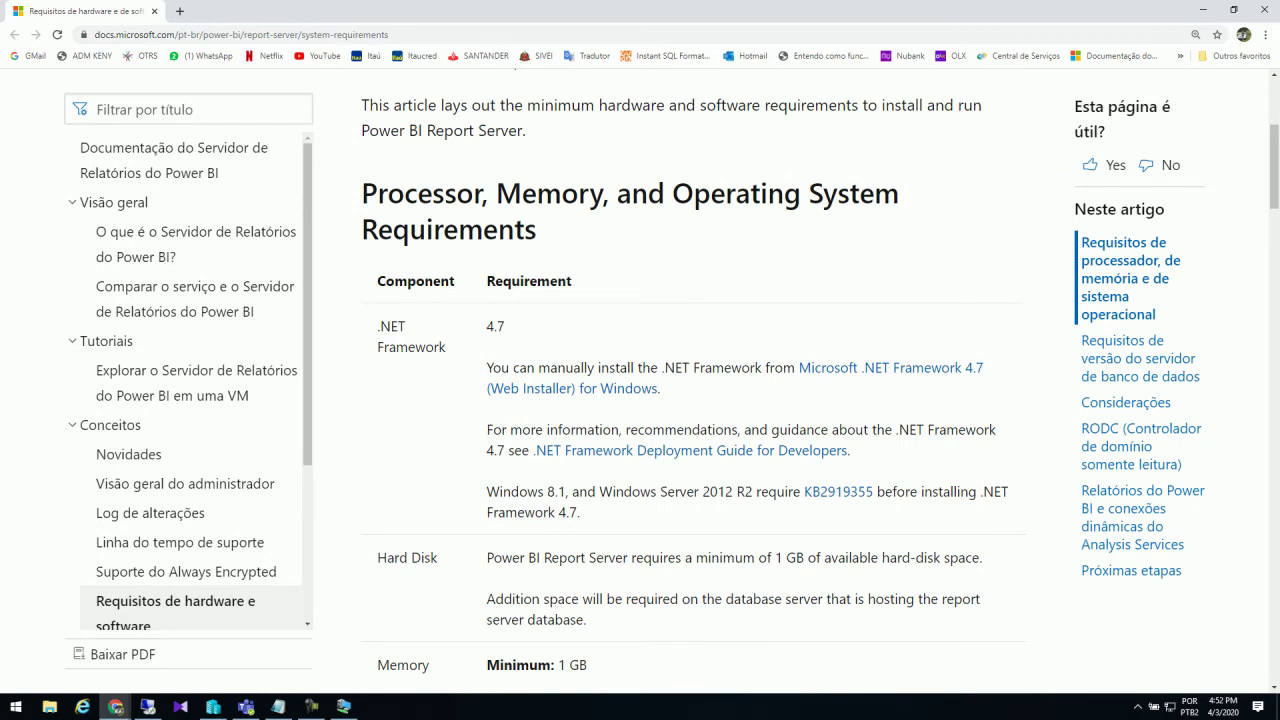
scroll(690, 400, "down", 1)
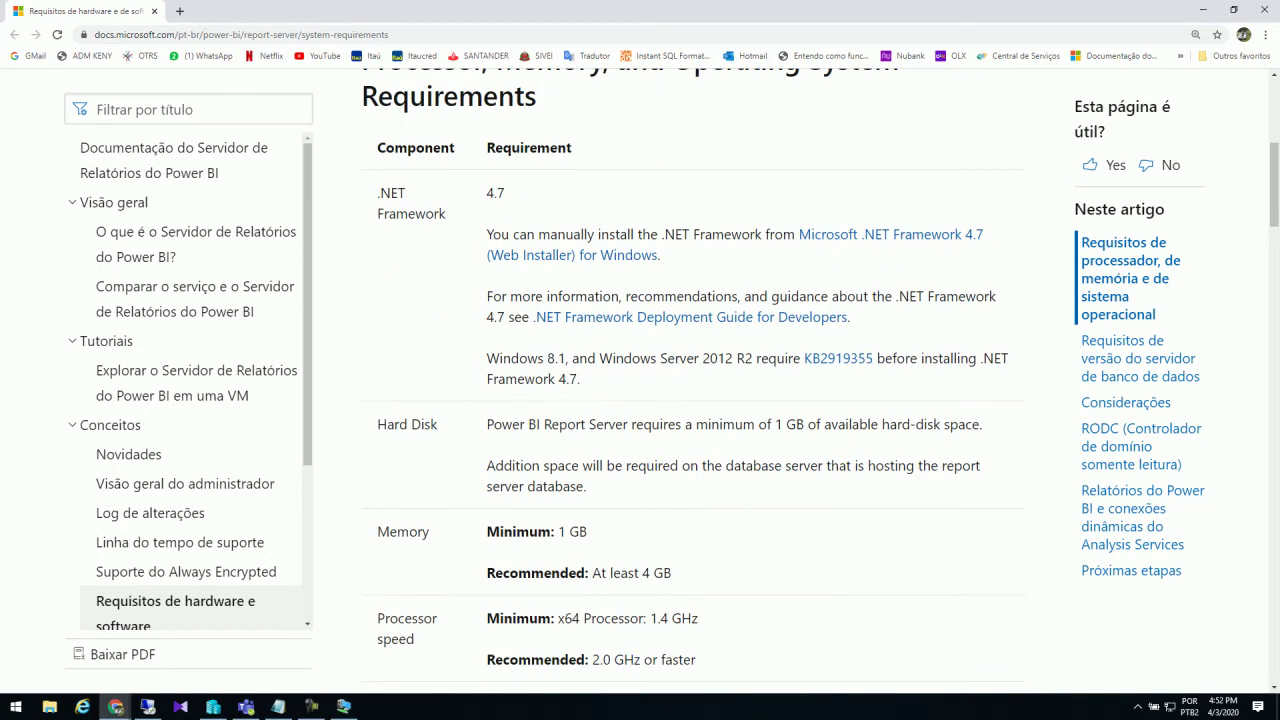
left_click_drag(378, 192, 446, 214)
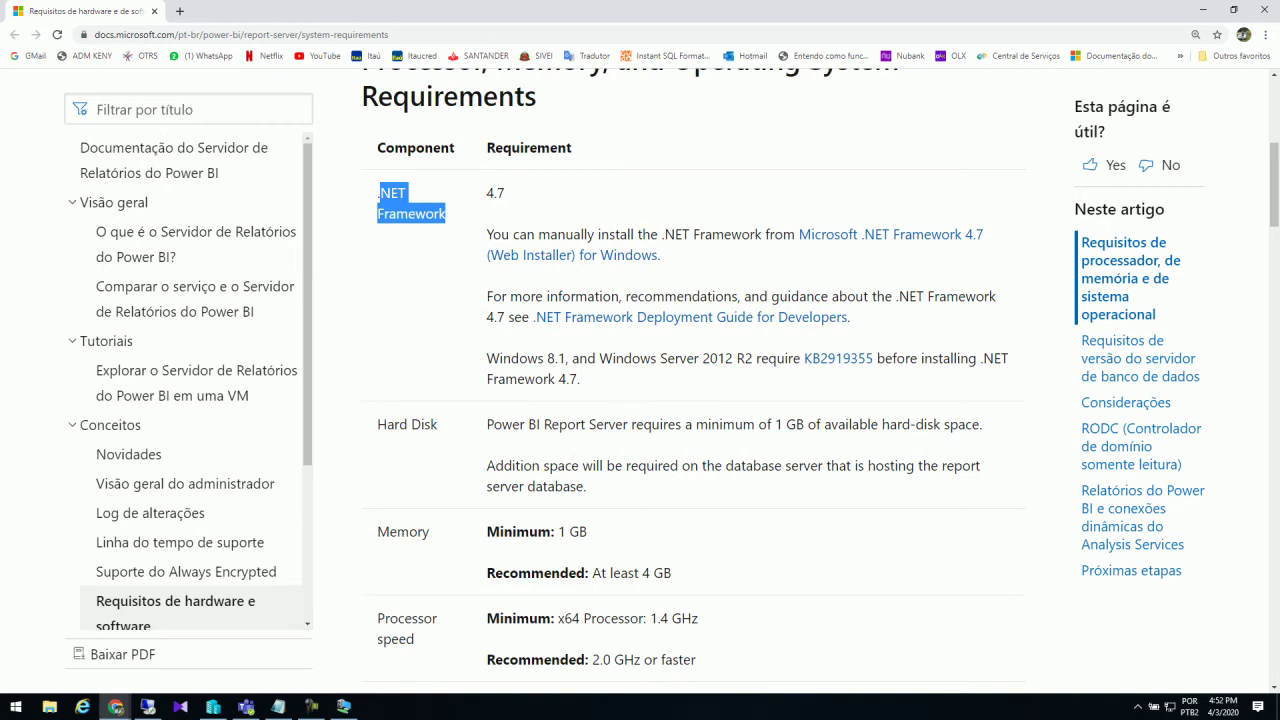
left_click(446, 214)
double_click(495, 193)
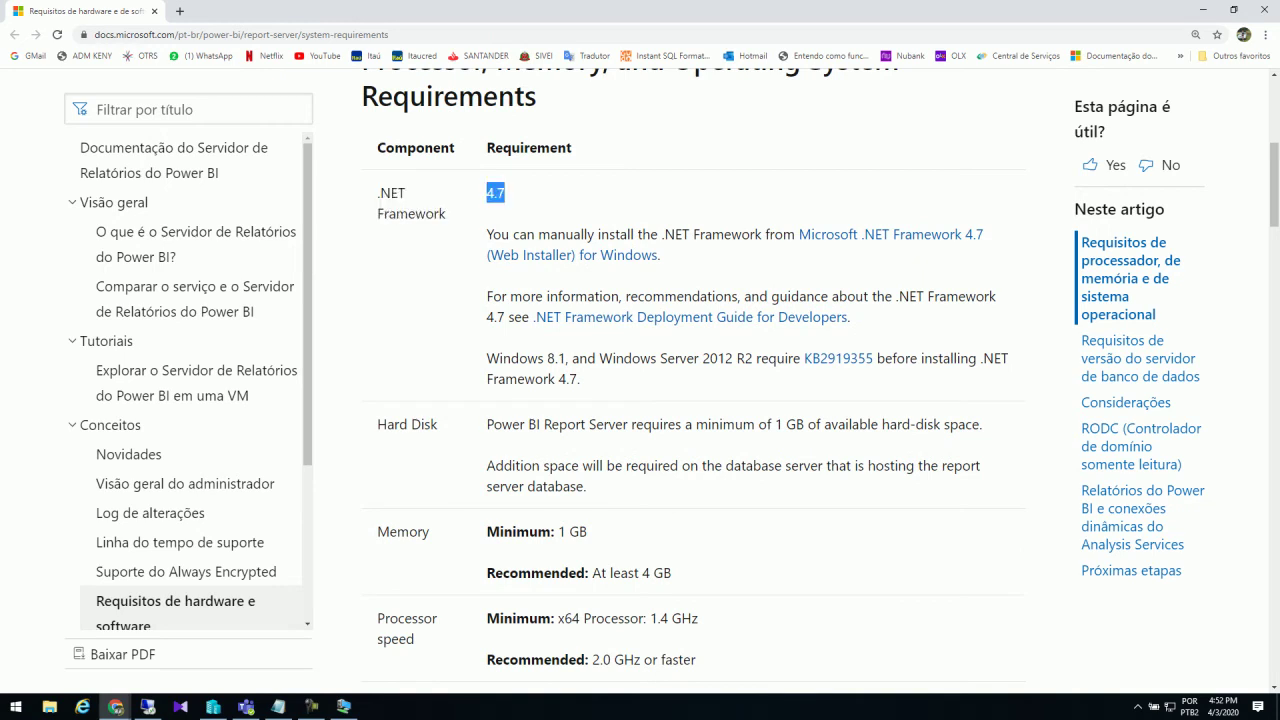
left_click_drag(488, 213, 505, 192)
left_click(496, 193)
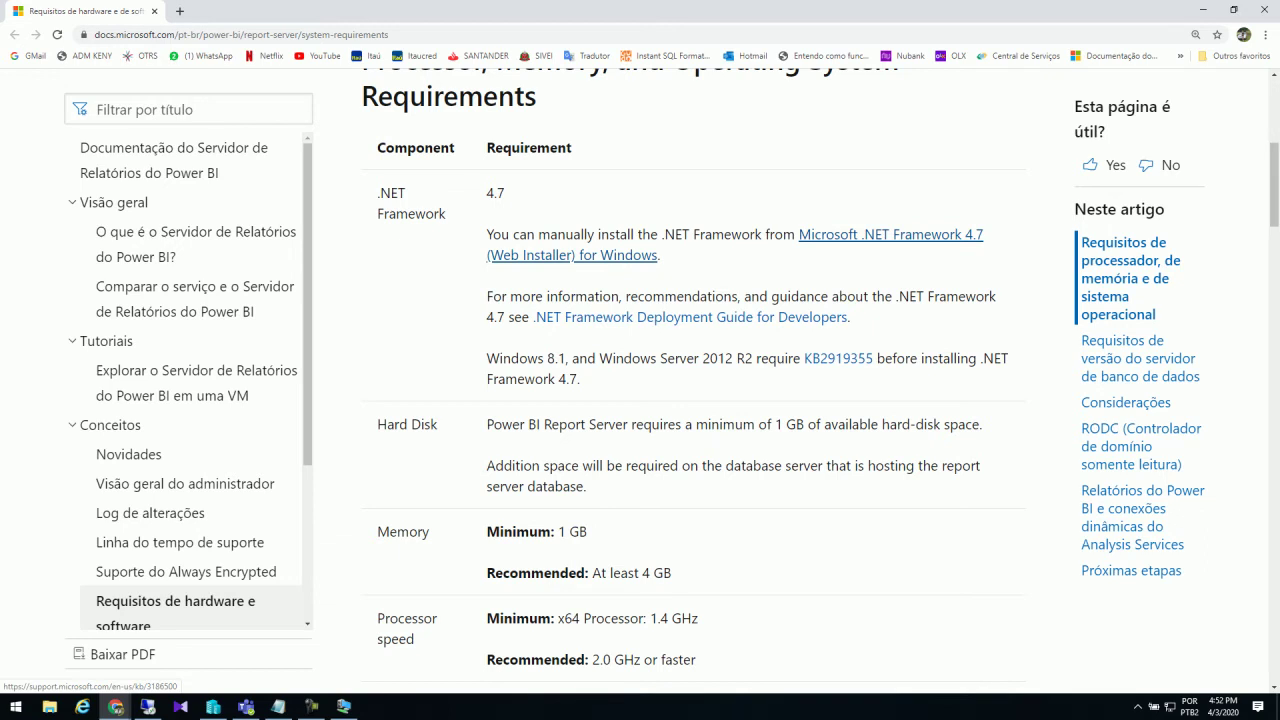
Step: Review the hard disk requirement and the minimum and recommended memory for Power BI Report Server
scroll(700, 380, "down", 2)
left_click_drag(377, 291, 430, 291)
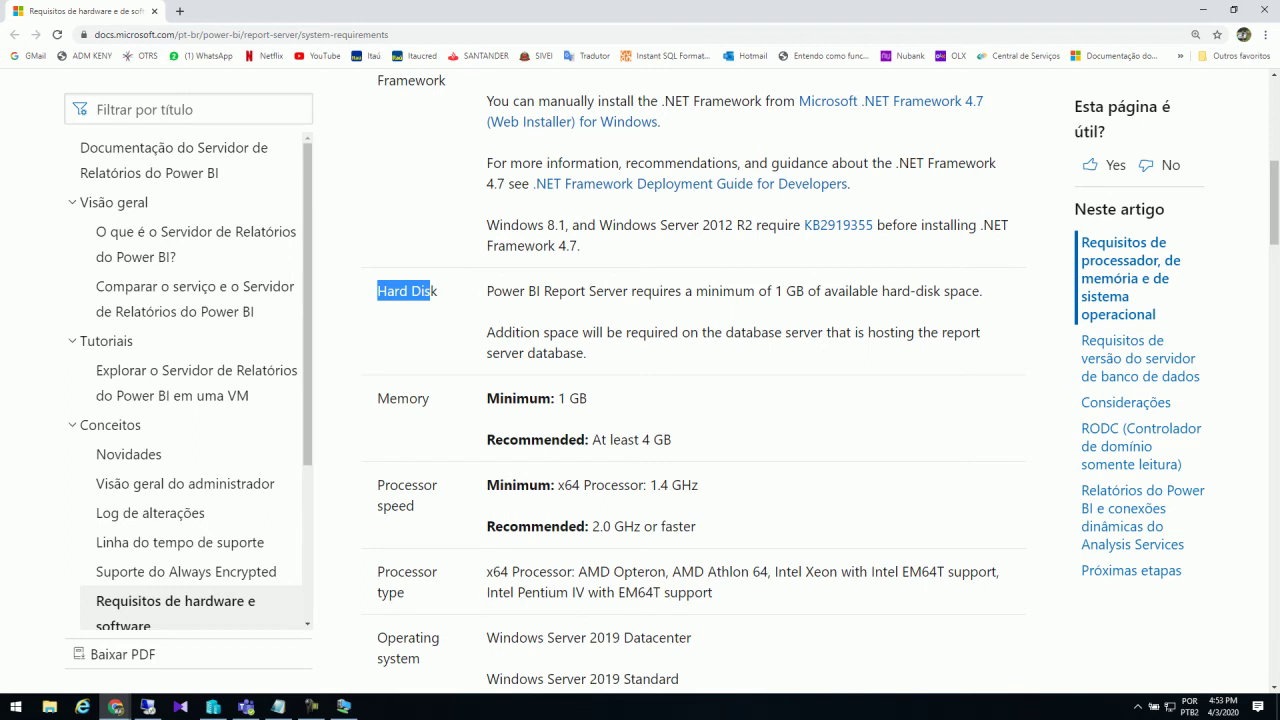
scroll(693, 392, "down", 1)
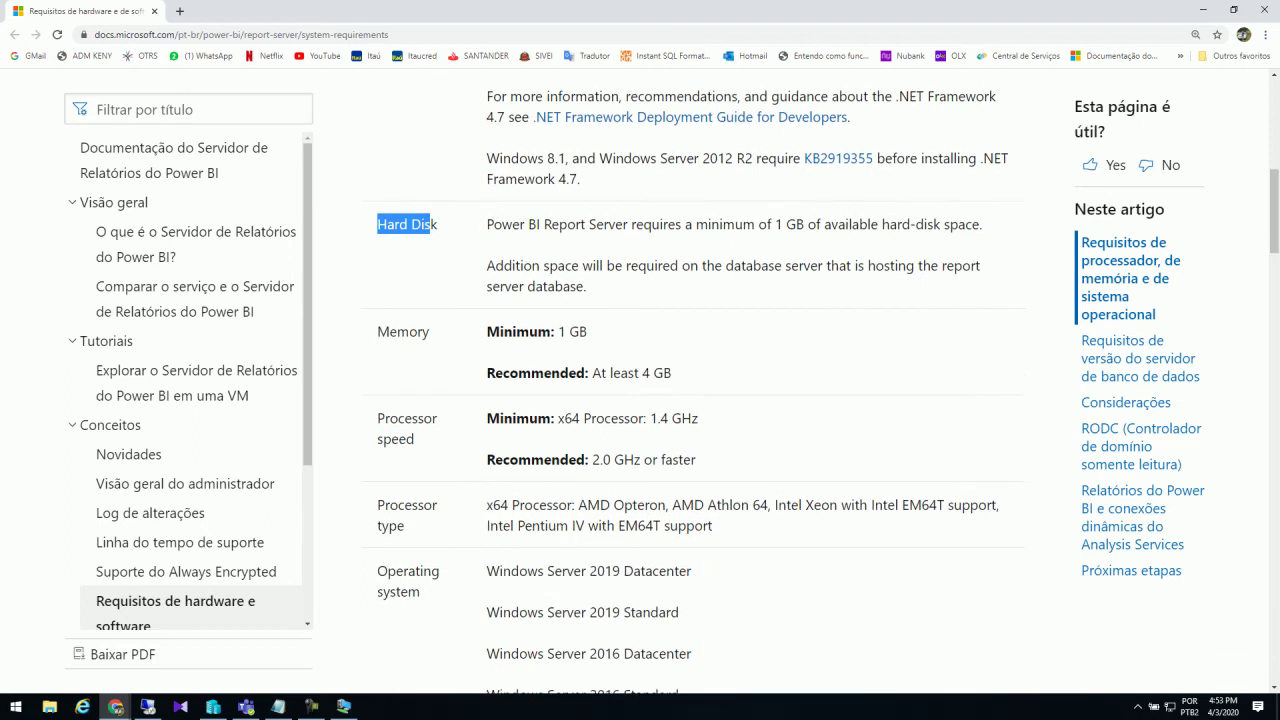
double_click(403, 331)
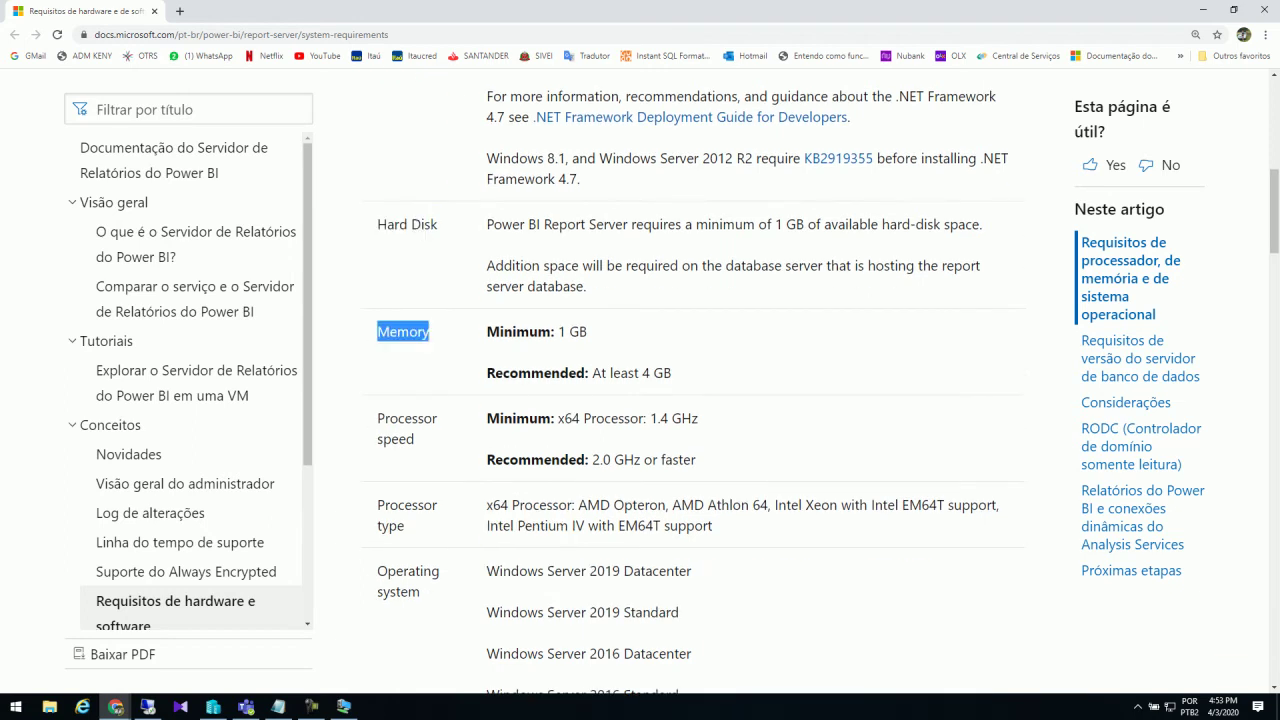
left_click_drag(554, 331, 588, 331)
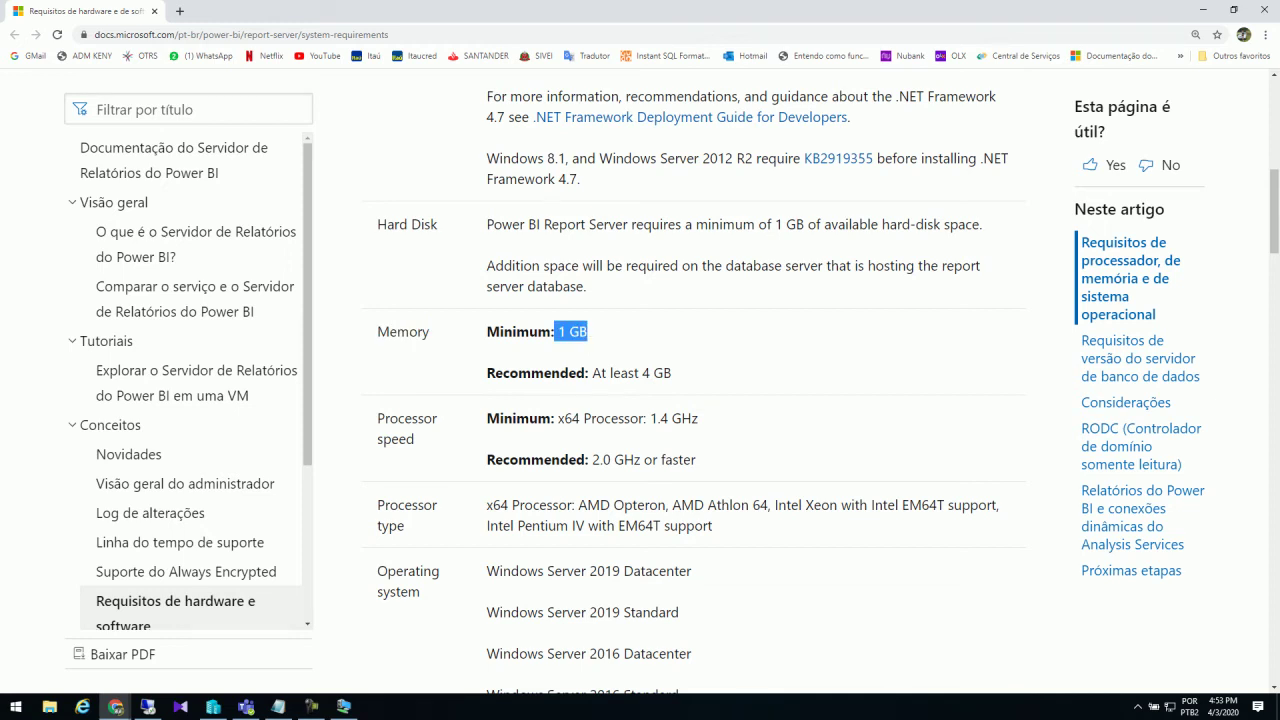
left_click_drag(642, 372, 672, 372)
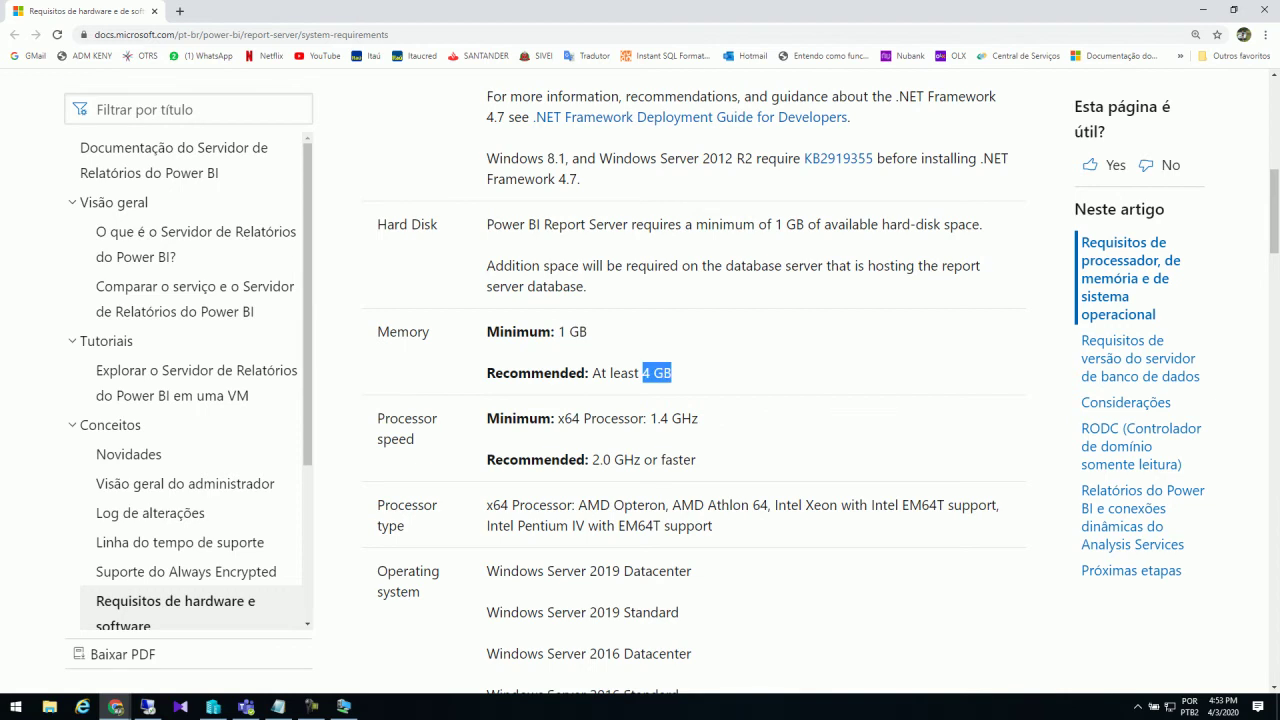
left_click(698, 404)
Step: Read the processor speed and type requirements and go through the supported operating systems to the end of the table
scroll(690, 380, "down", 1)
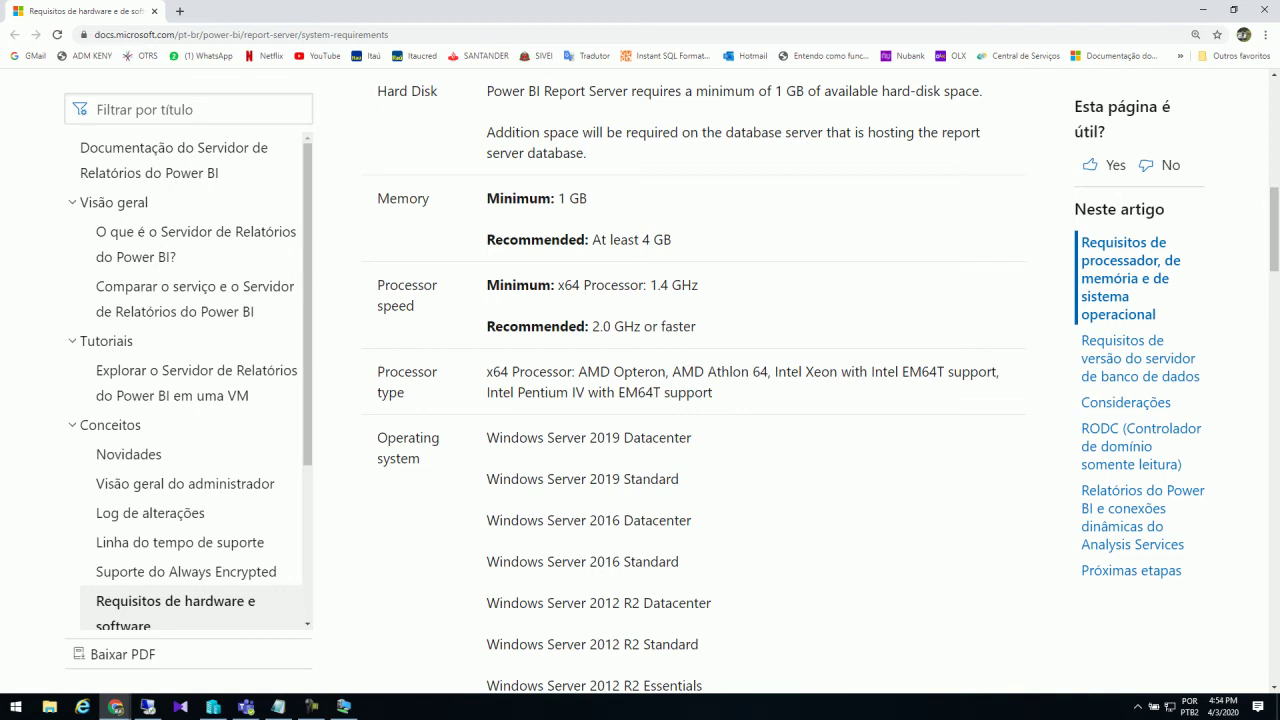
scroll(693, 380, "down", 1)
scroll(693, 380, "down", 1)
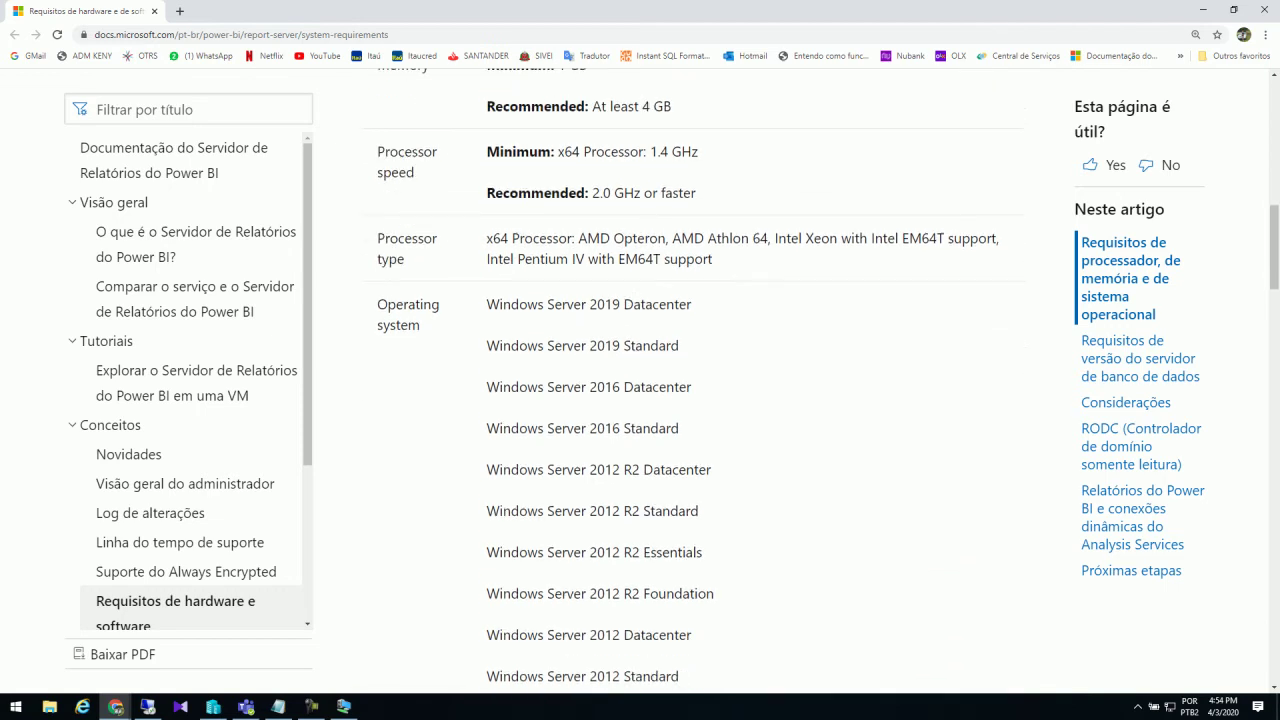
scroll(693, 380, "down", 1)
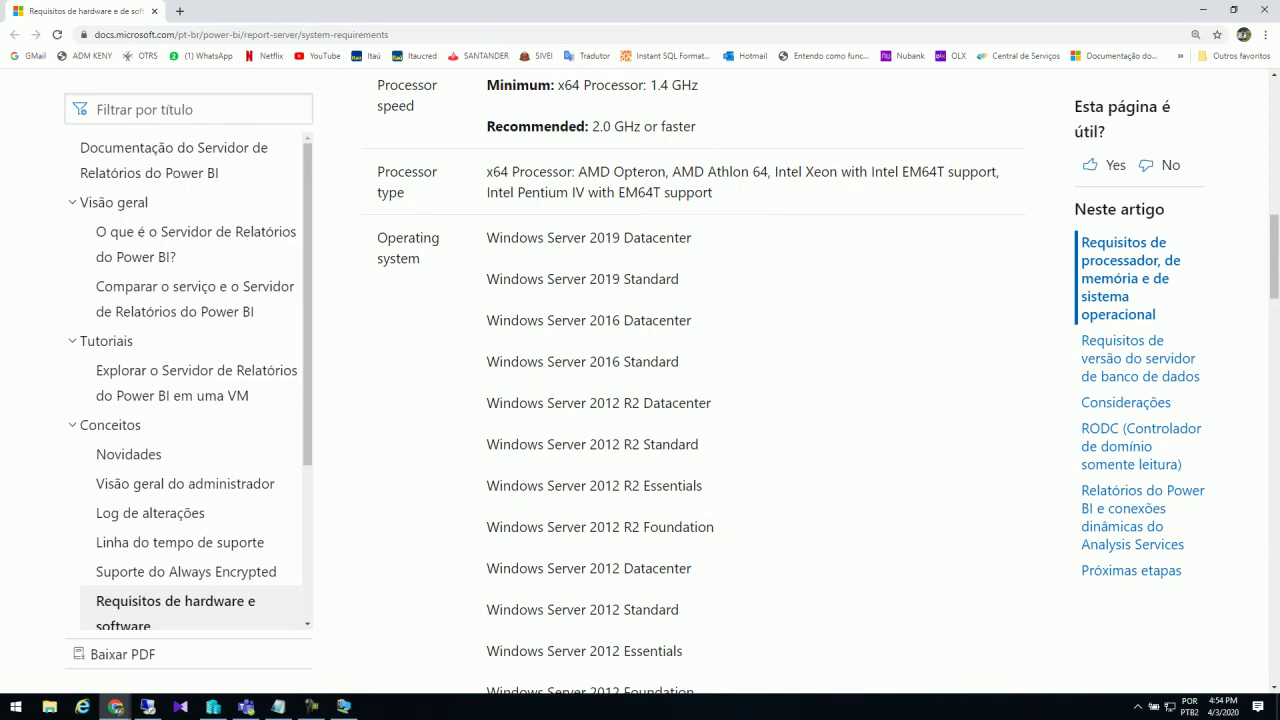
scroll(693, 380, "down", 3)
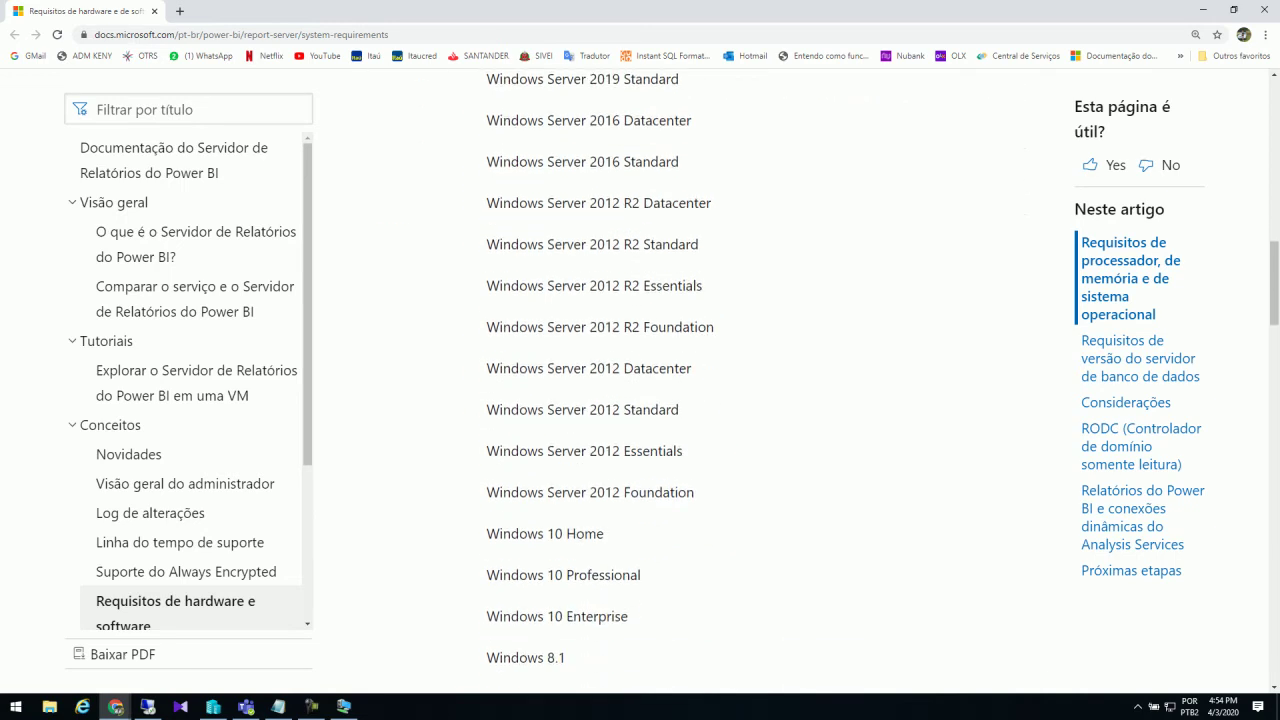
scroll(693, 380, "down", 5)
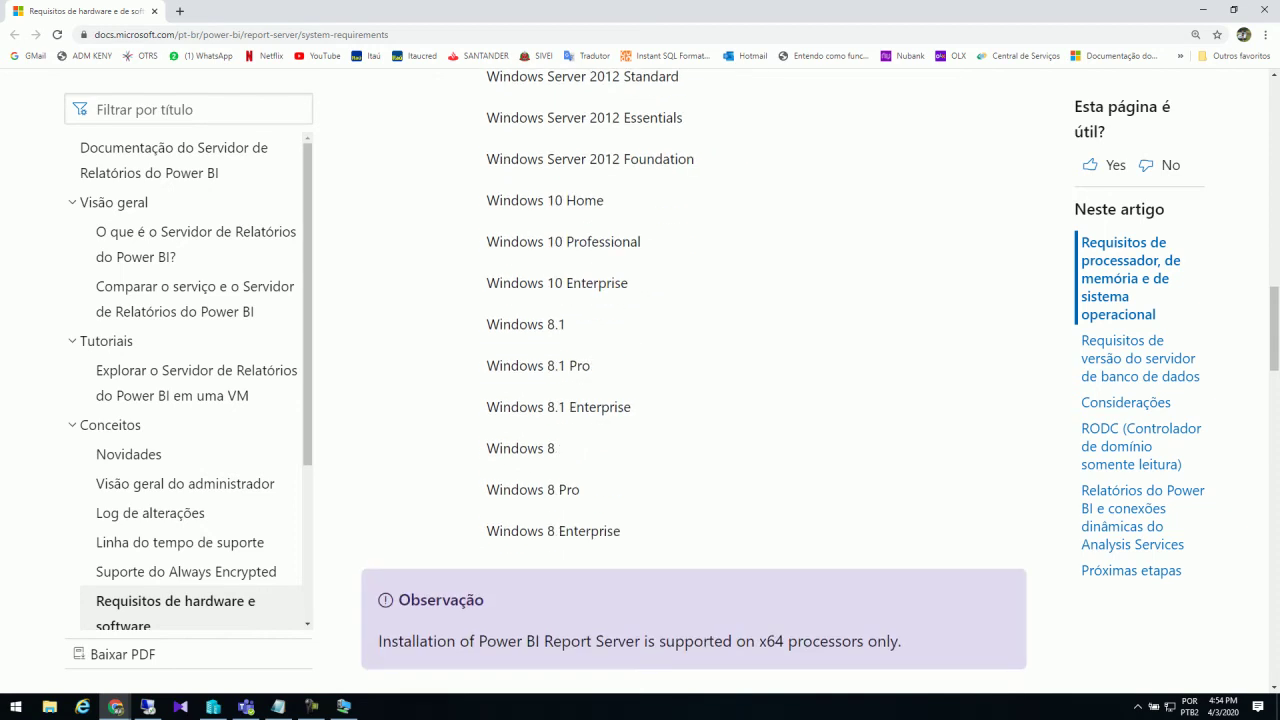
Step: Compare the supported Windows Server and Windows client editions in the operating system requirements
left_click_drag(498, 531, 600, 531)
scroll(600, 400, "up", 3)
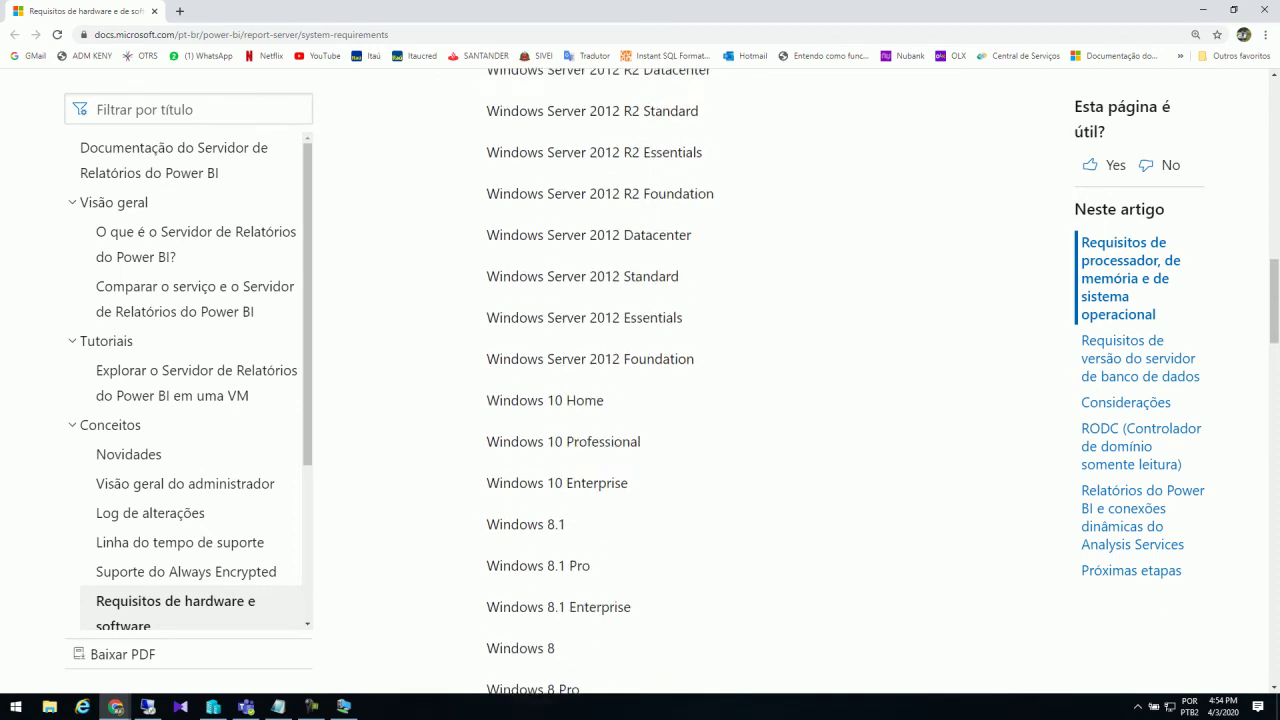
left_click_drag(544, 491, 694, 492)
scroll(600, 400, "up", 2)
scroll(694, 492, "up", 3)
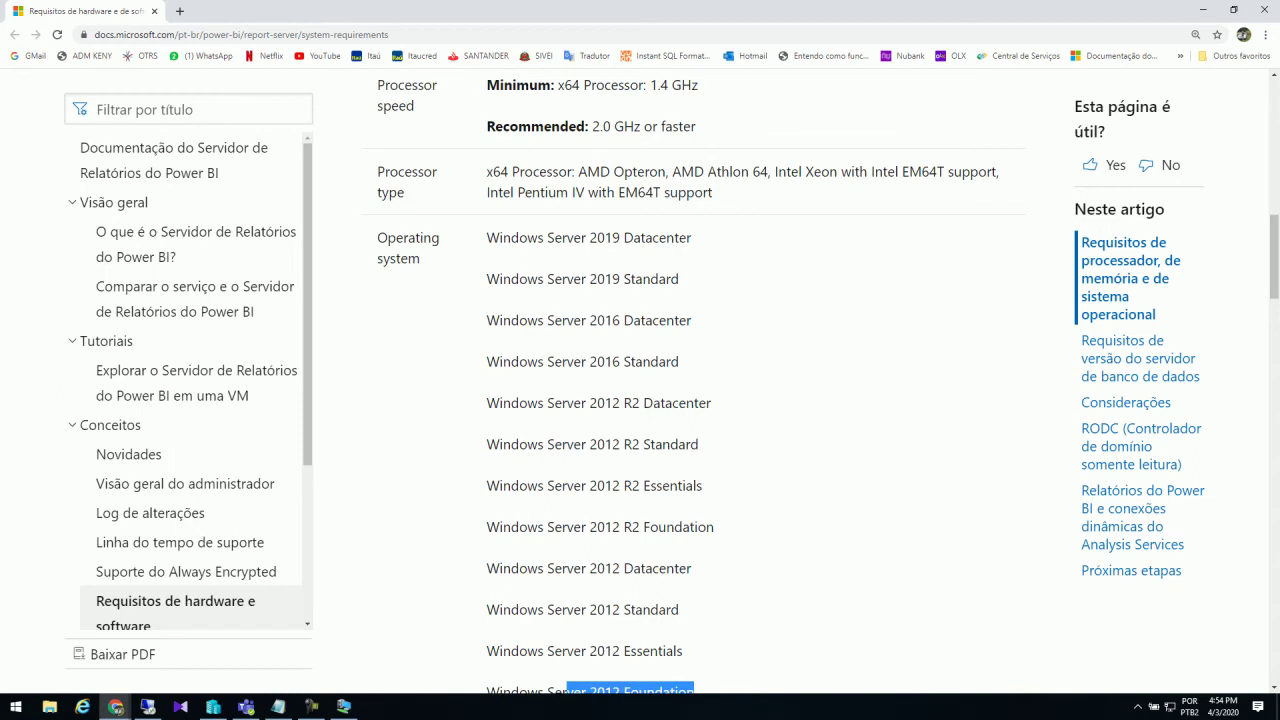
left_click_drag(581, 320, 691, 320)
left_click_drag(538, 279, 681, 279)
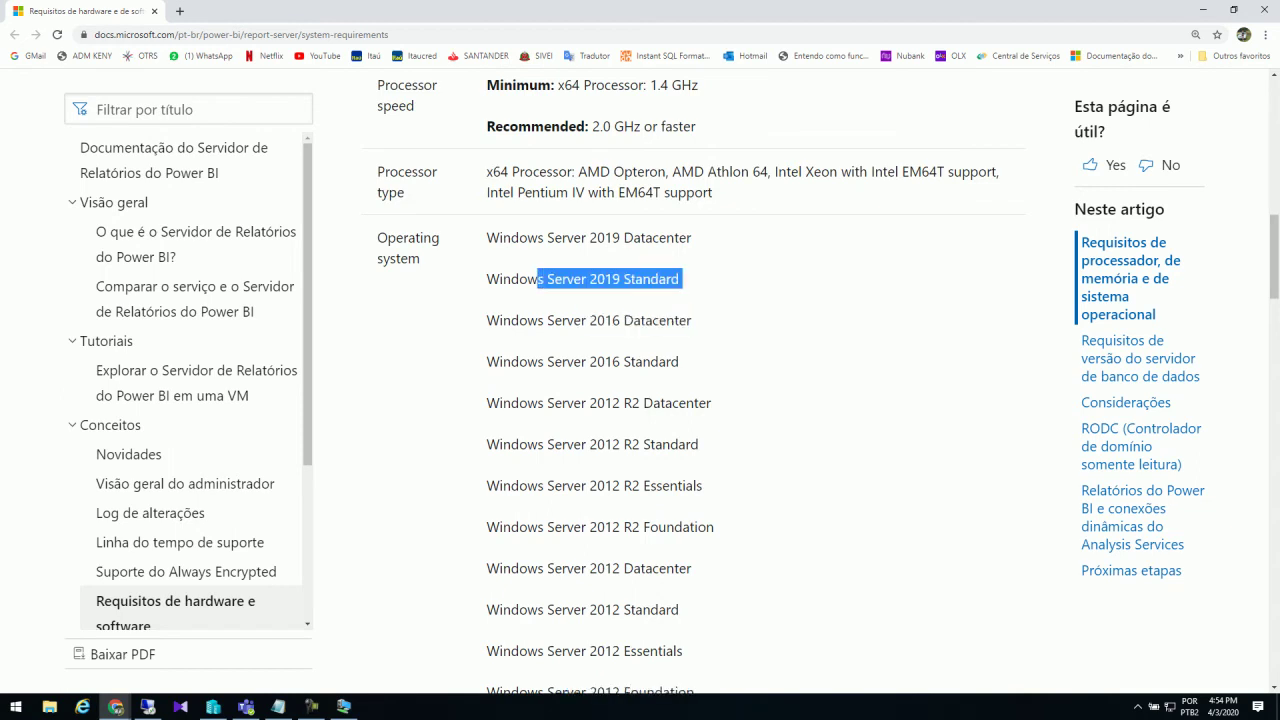
scroll(681, 279, "down", 3)
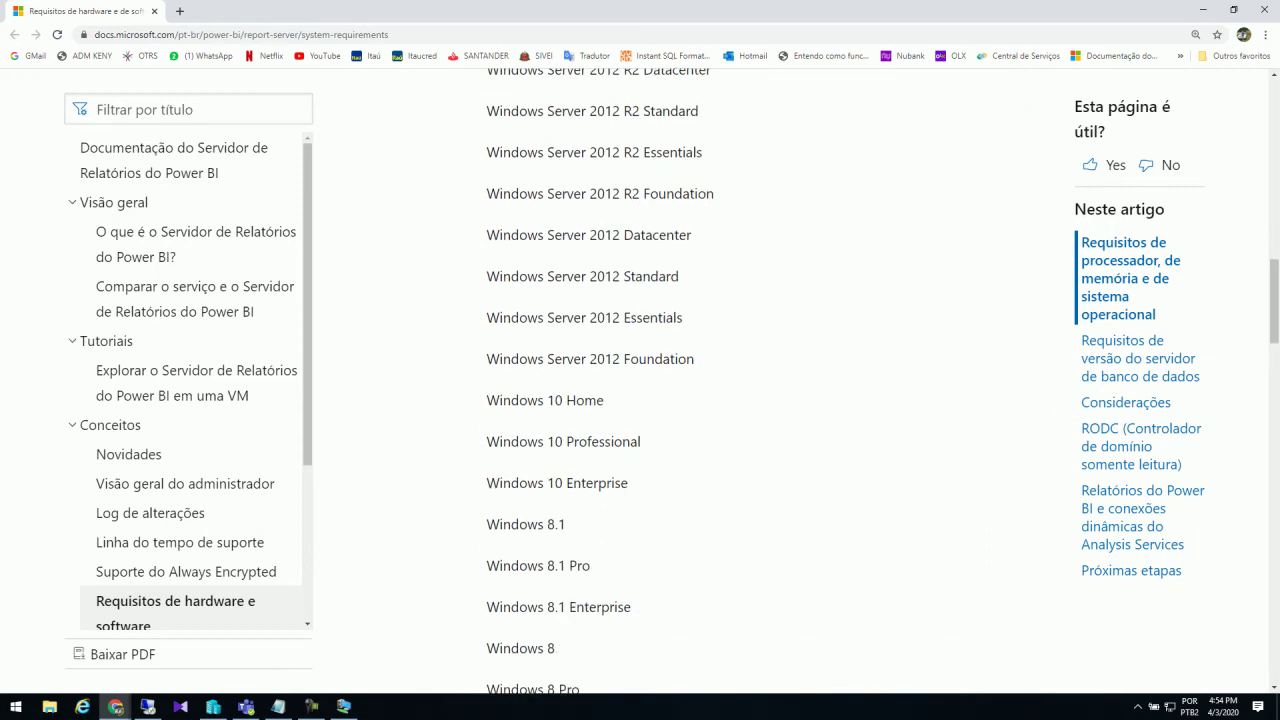
scroll(600, 380, "down", 1)
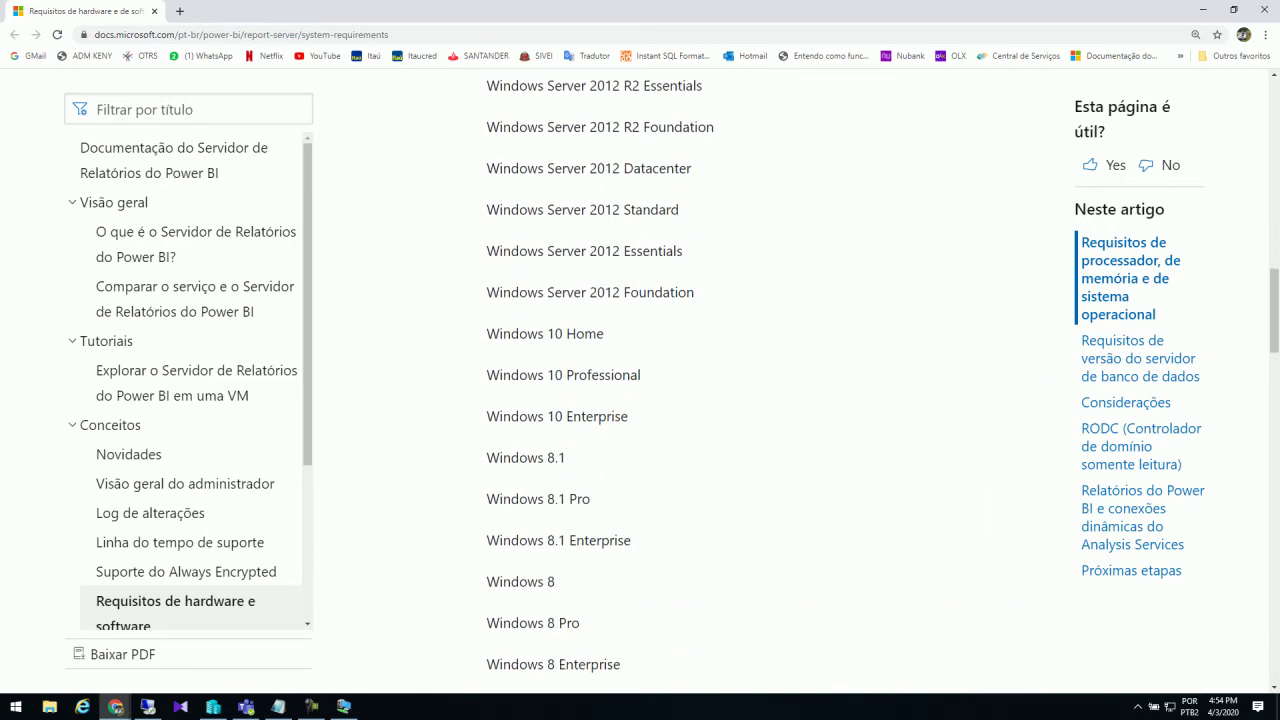
Step: Check the processor architecture named in the installation note below the operating system list
scroll(640, 380, "down", 3)
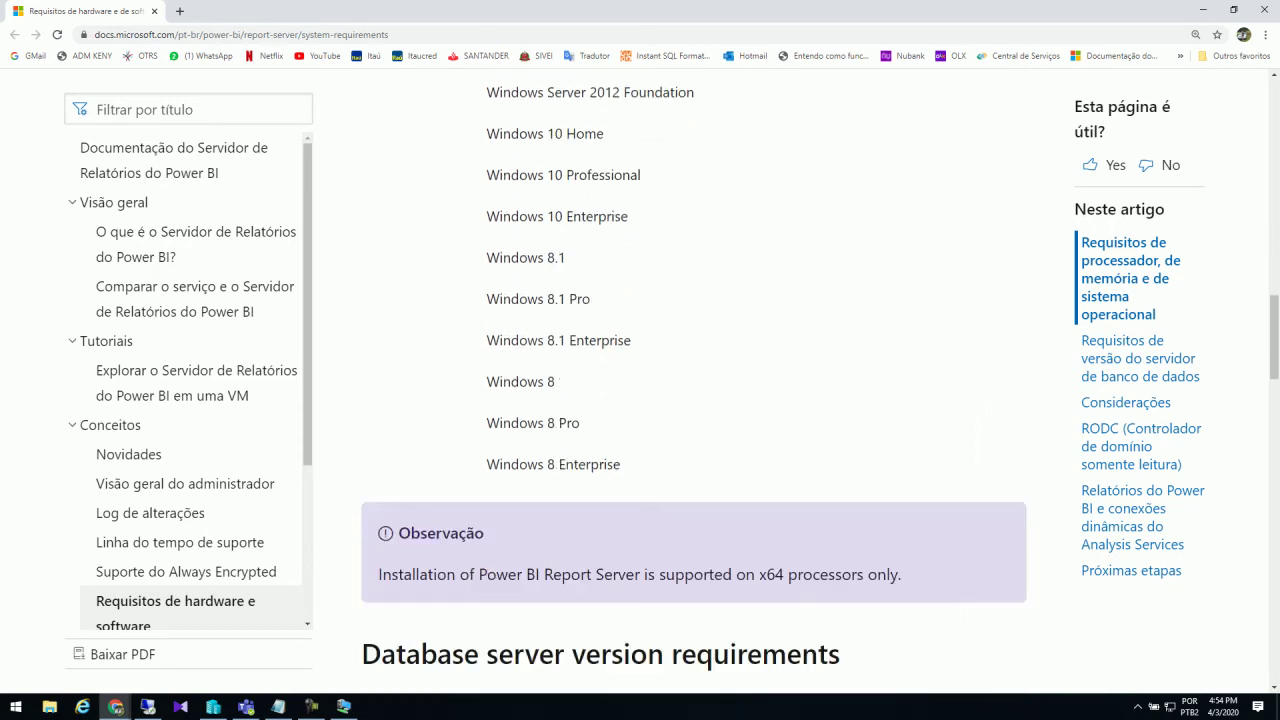
scroll(694, 380, "down", 1)
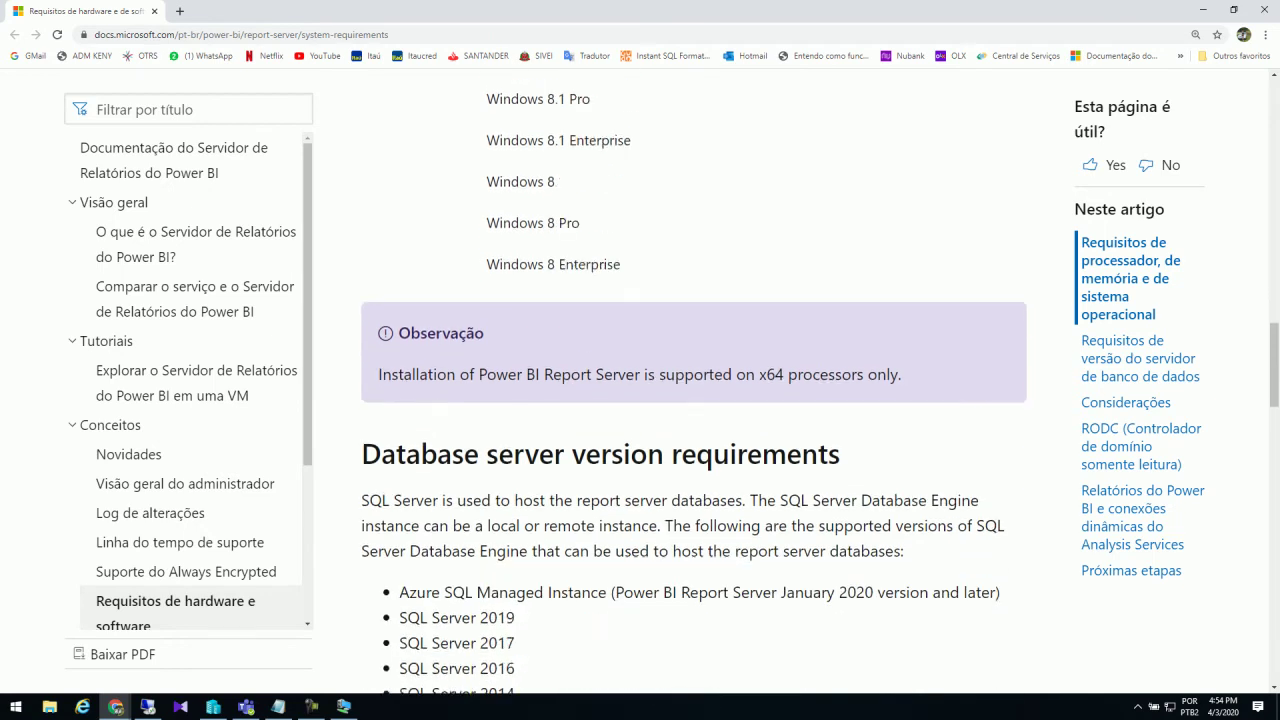
double_click(417, 374)
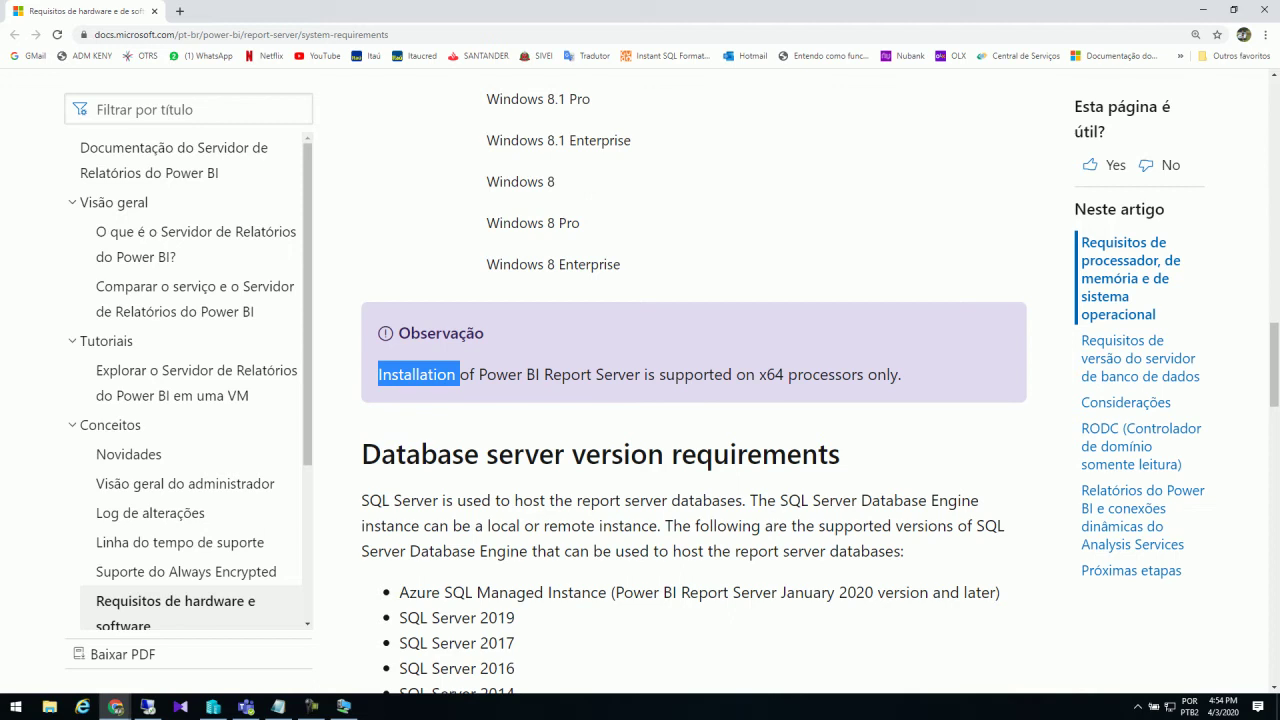
double_click(771, 374)
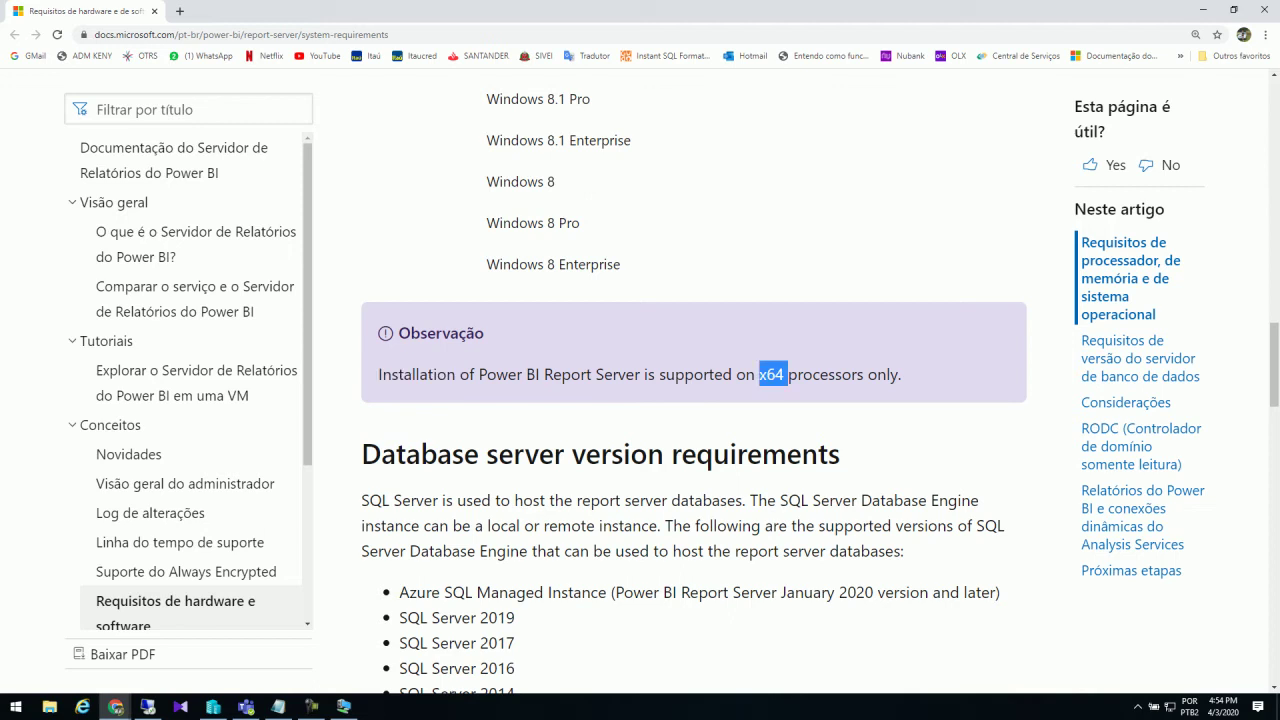
Step: Review the supported SQL Server versions under Database server version requirements and the Considerations section
scroll(694, 387, "down", 3)
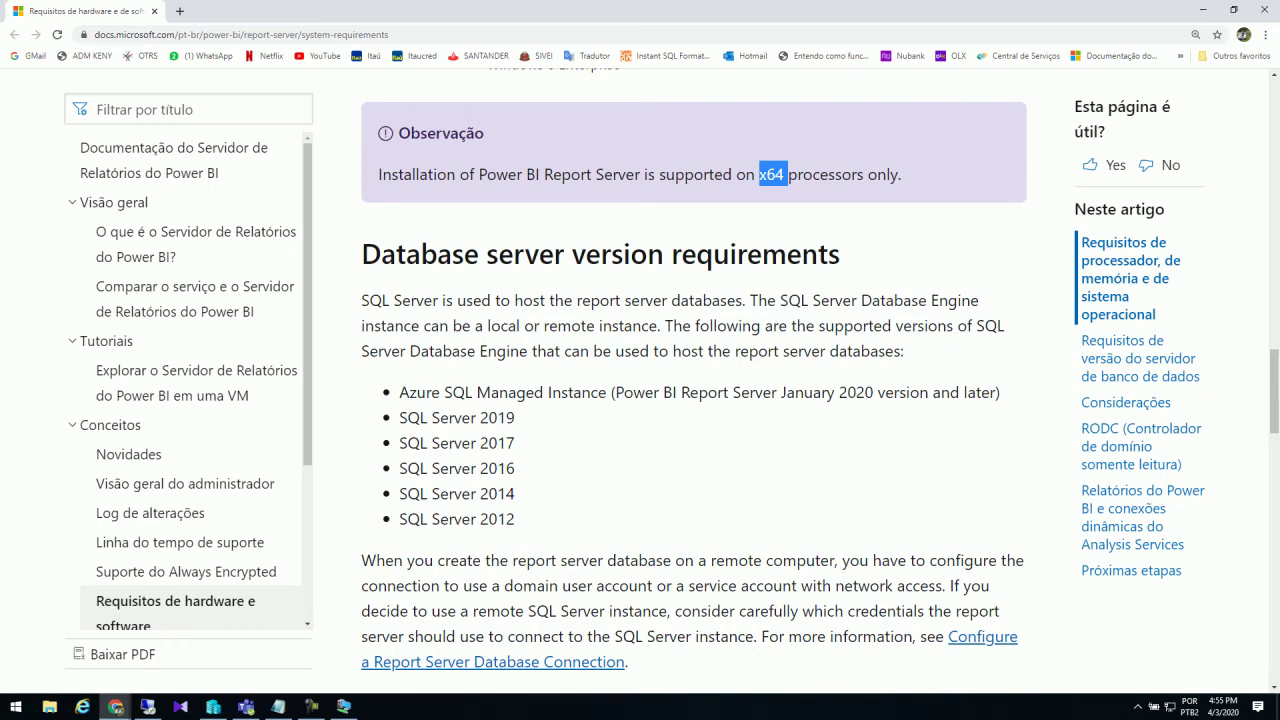
scroll(694, 382, "down", 1)
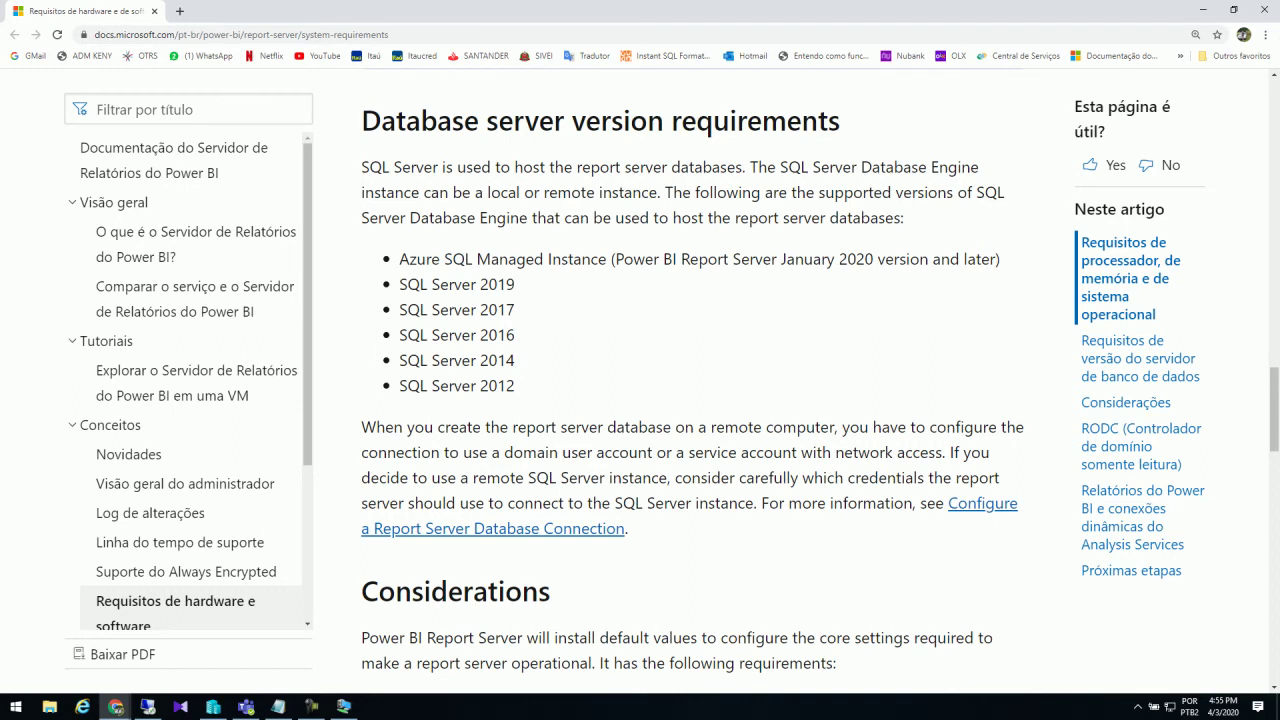
scroll(694, 382, "up", 4)
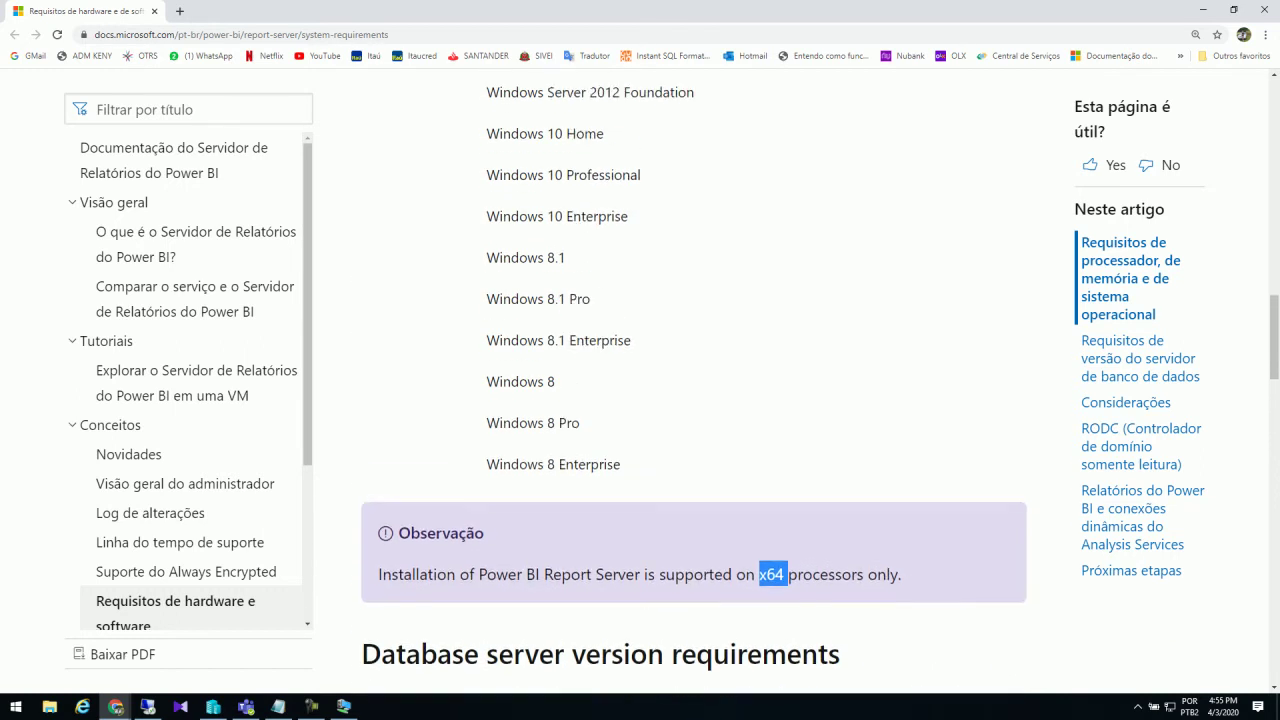
scroll(600, 380, "up", 3)
scroll(694, 382, "down", 5)
scroll(694, 382, "down", 2)
scroll(694, 382, "down", 2)
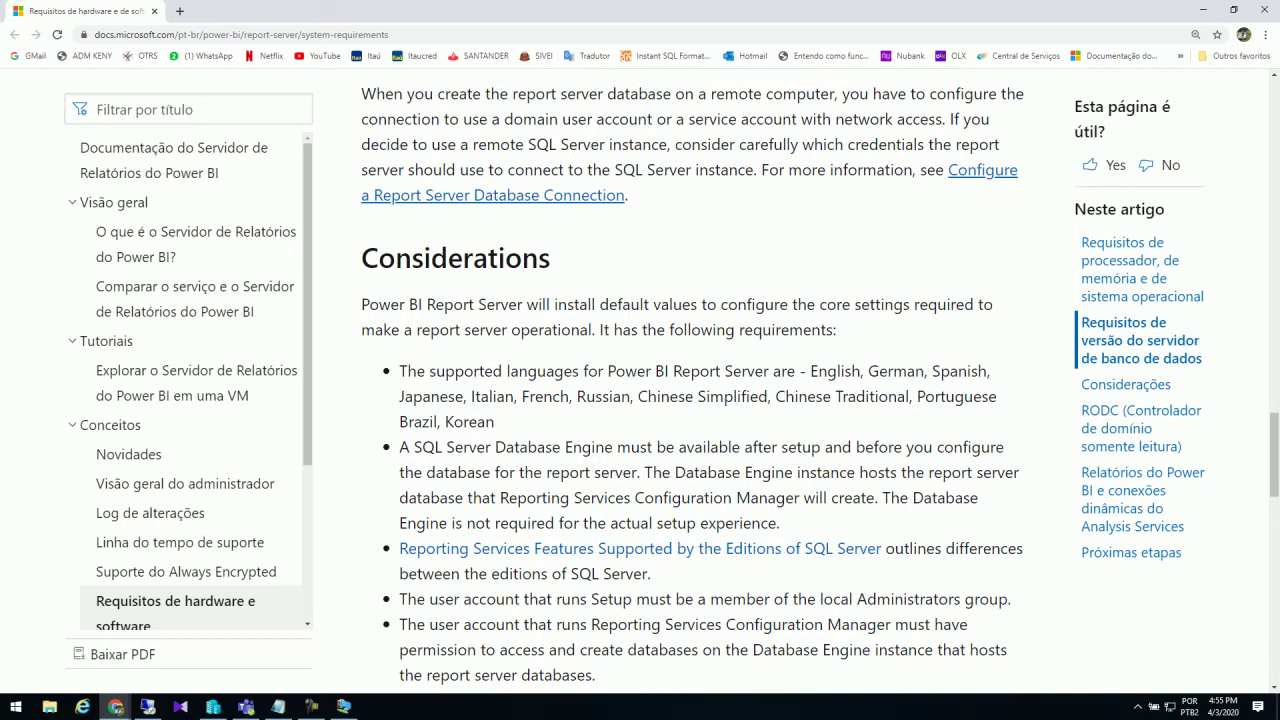
Step: Return to the beginning of the requirements article and minimize the browser window to reveal the desktop
key("alt+Tab")
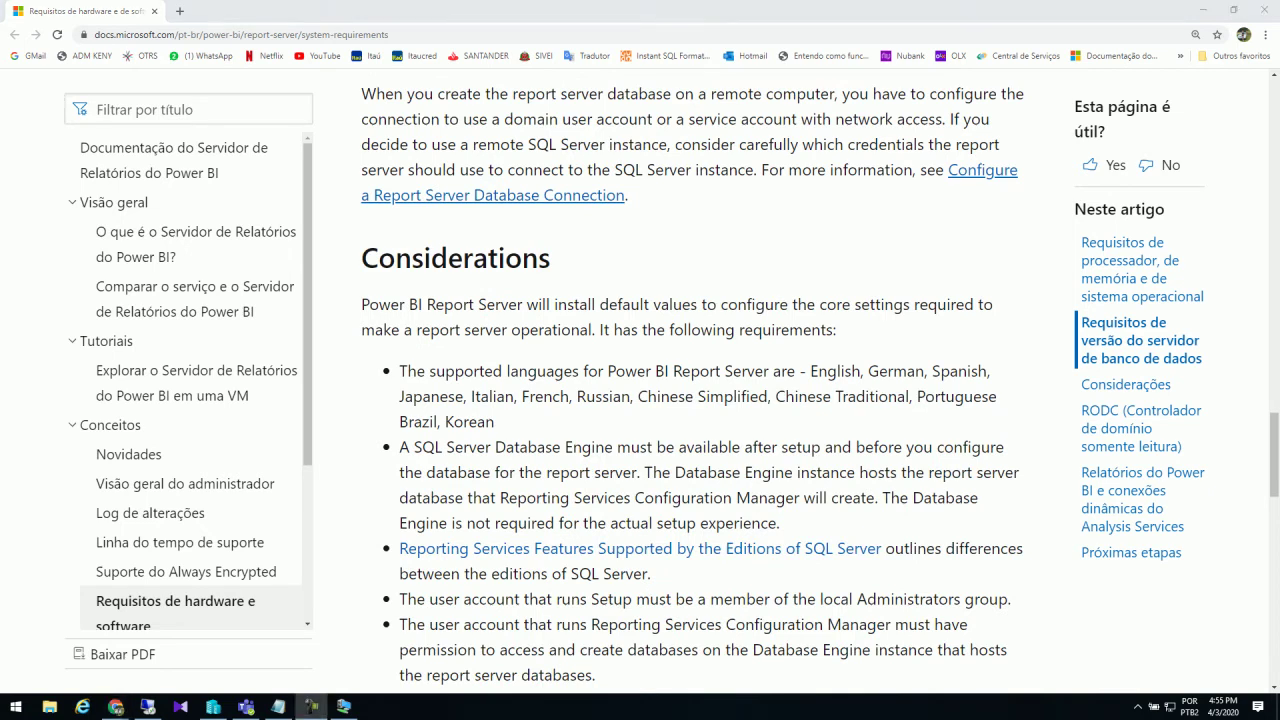
scroll(600, 260, "up", 15)
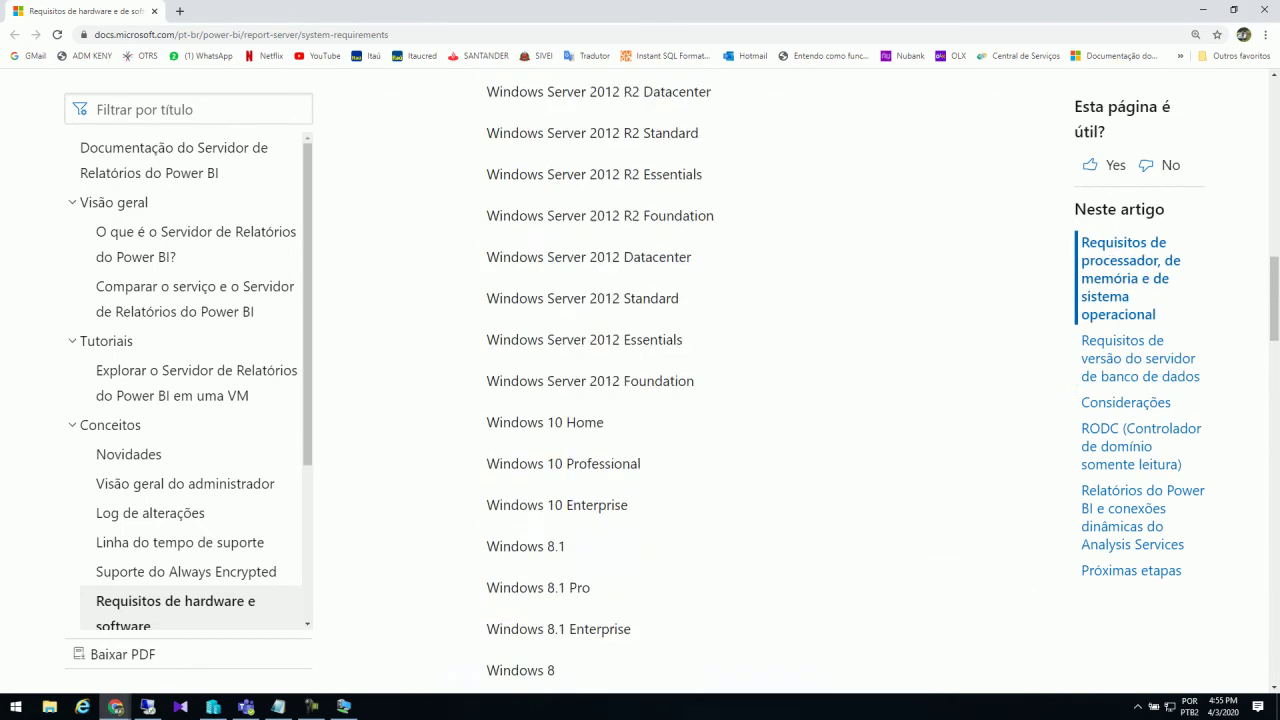
scroll(640, 400, "up", 8)
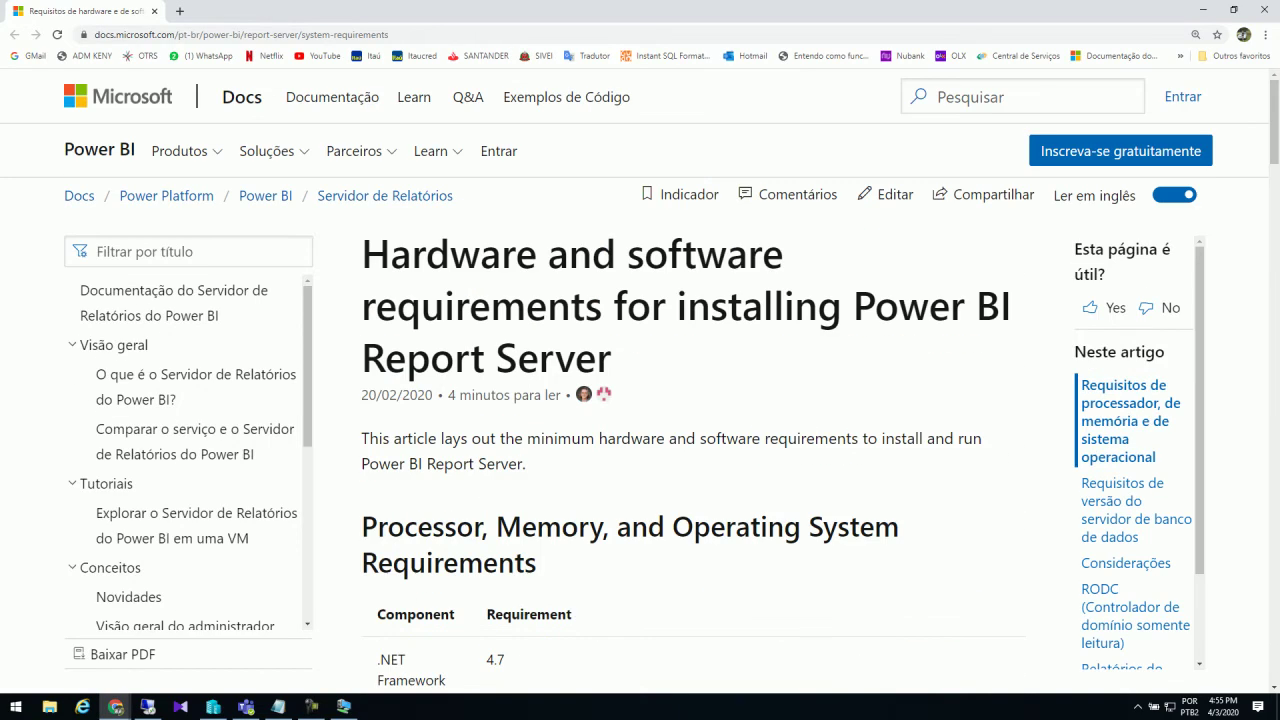
scroll(640, 400, "down", 2)
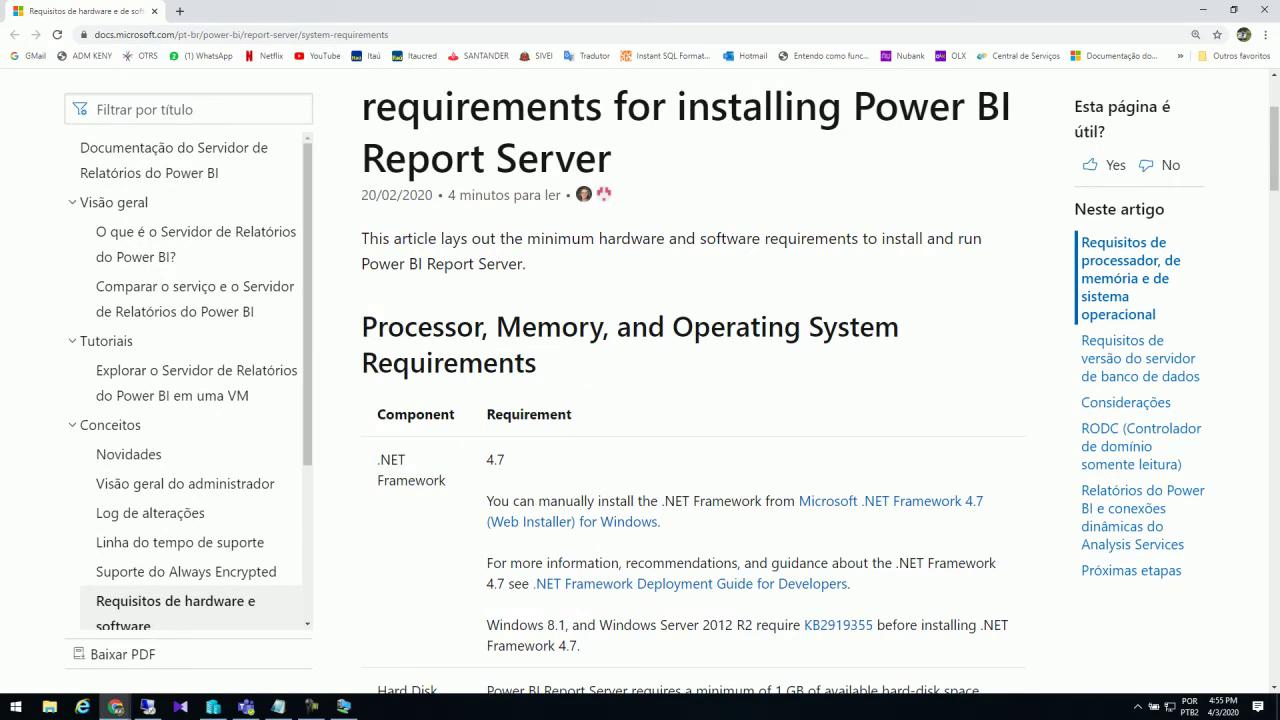
left_click(1203, 9)
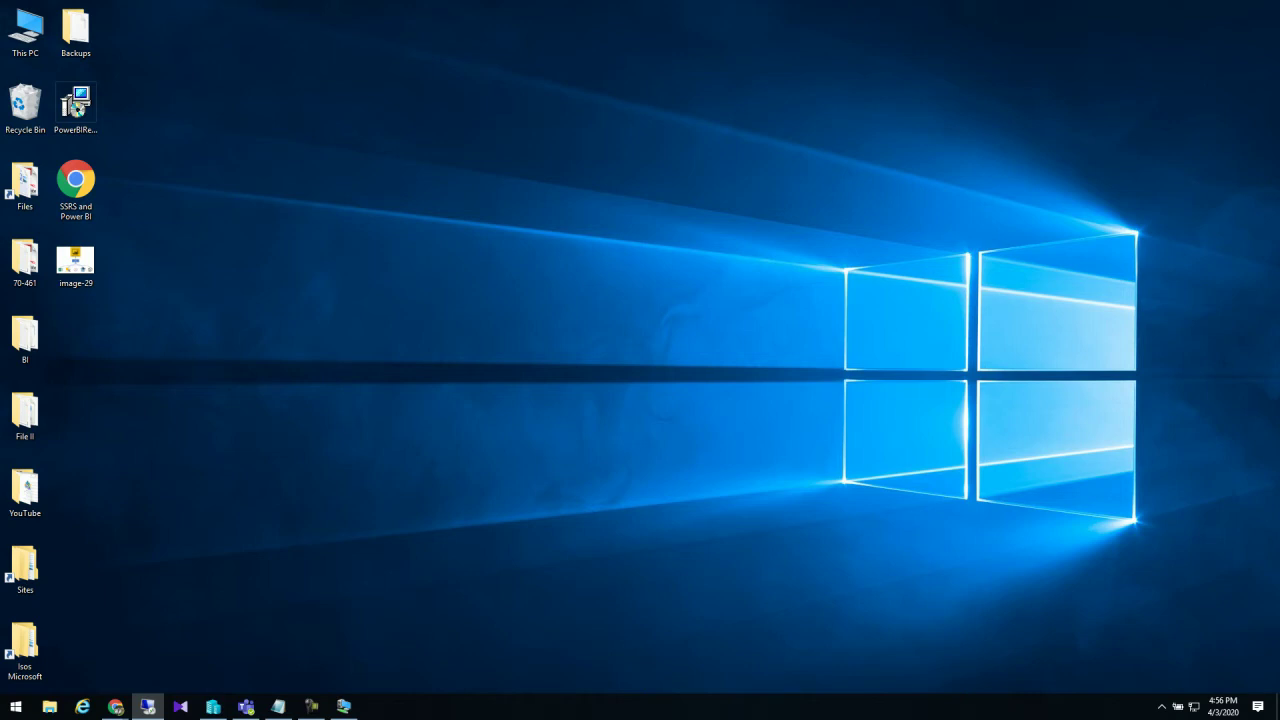
Step: Switch to the SQL Server 2014 virtual machine in full screen and select the PowerBIReportServer installer in the Power BI desktop folder
key("alt+Tab")
key("alt+Tab")
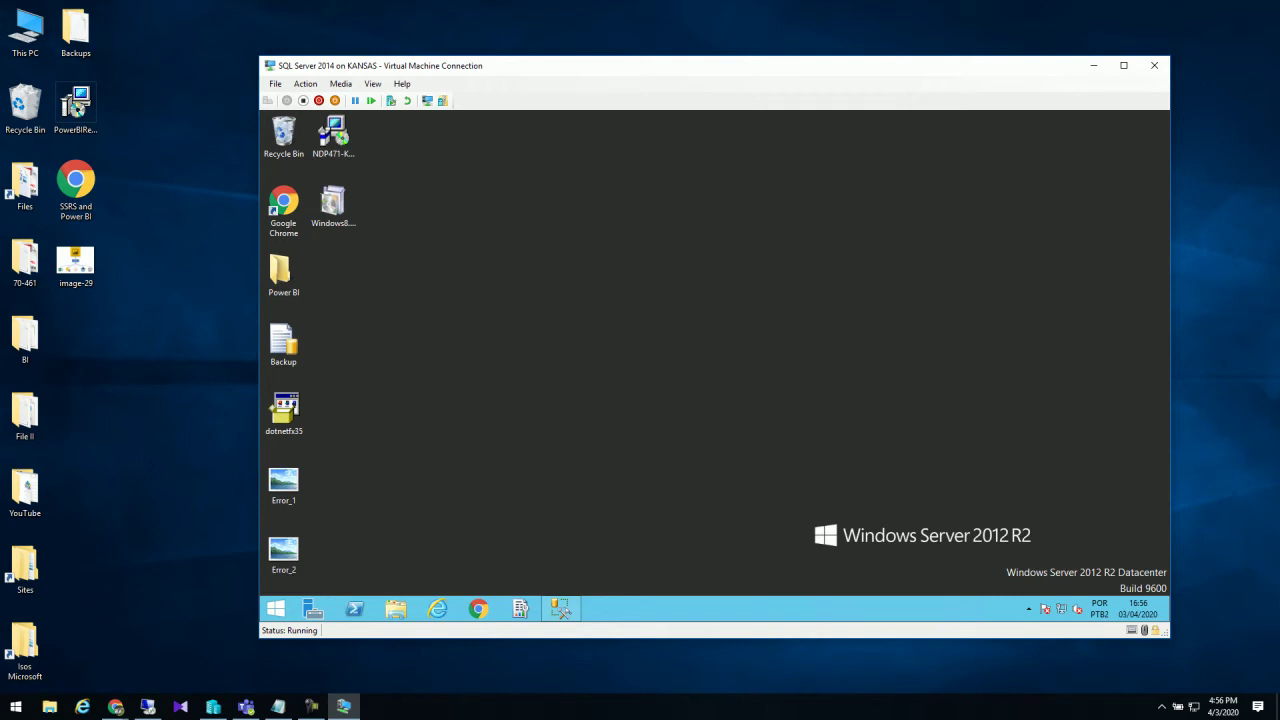
key("ctrl+alt+Pause")
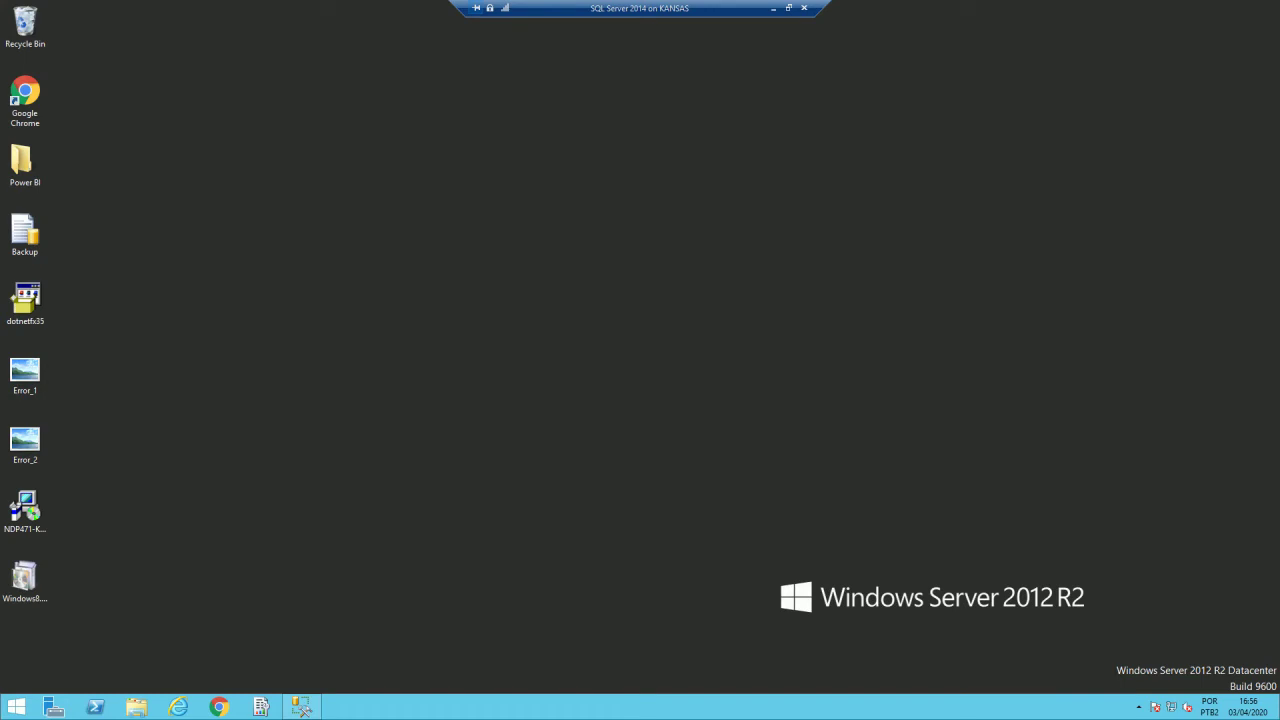
double_click(25, 165)
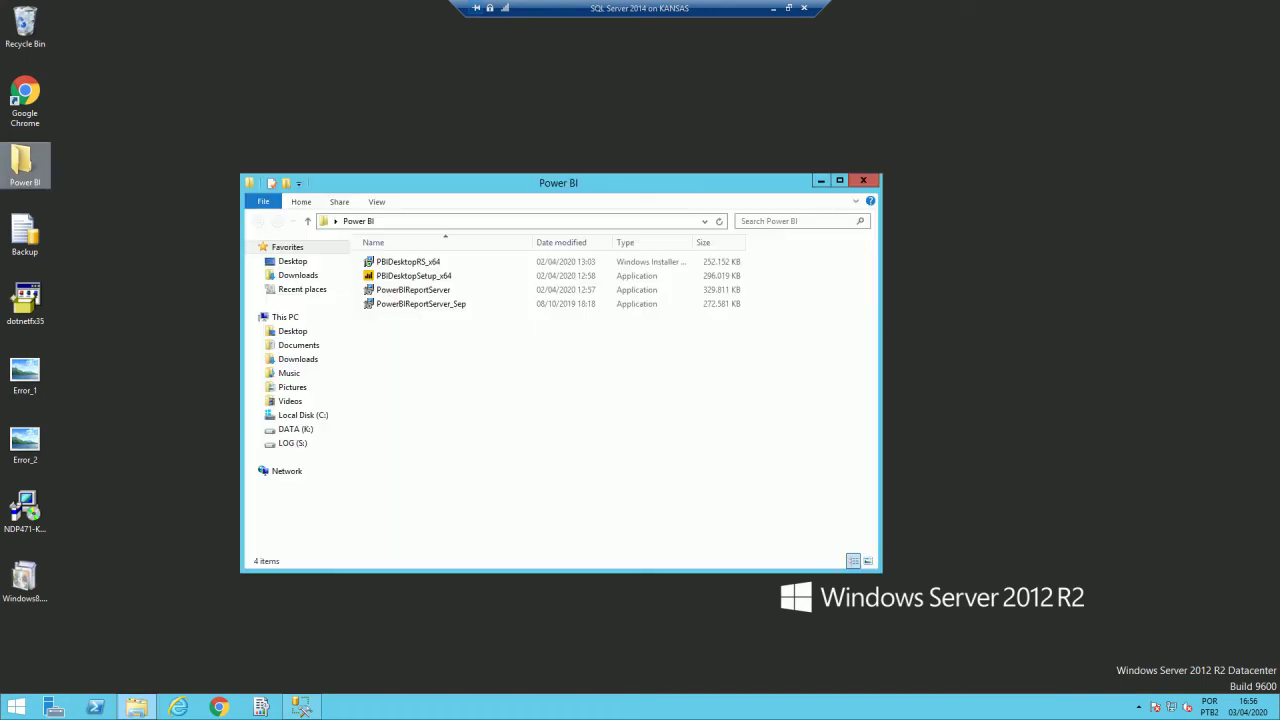
left_click(413, 289)
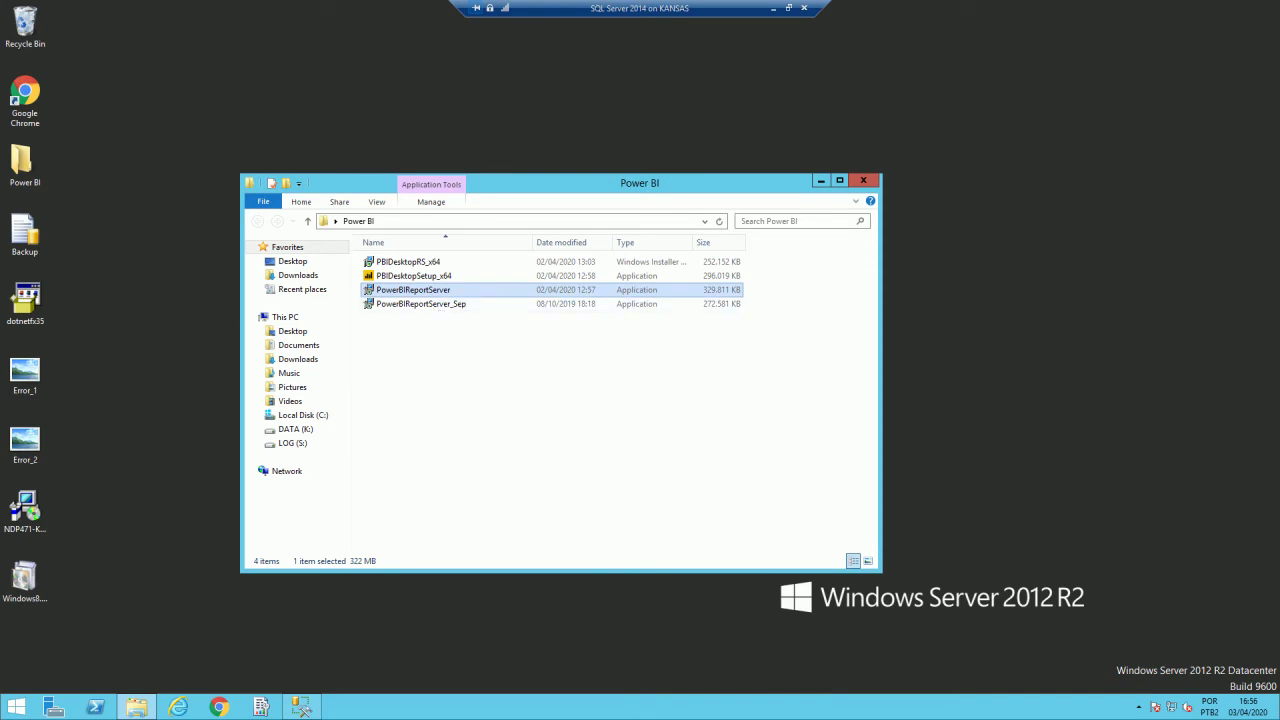
Step: Examine the Error_1 screenshot from the desktop in Paint and close it without saving changes
double_click(25, 372)
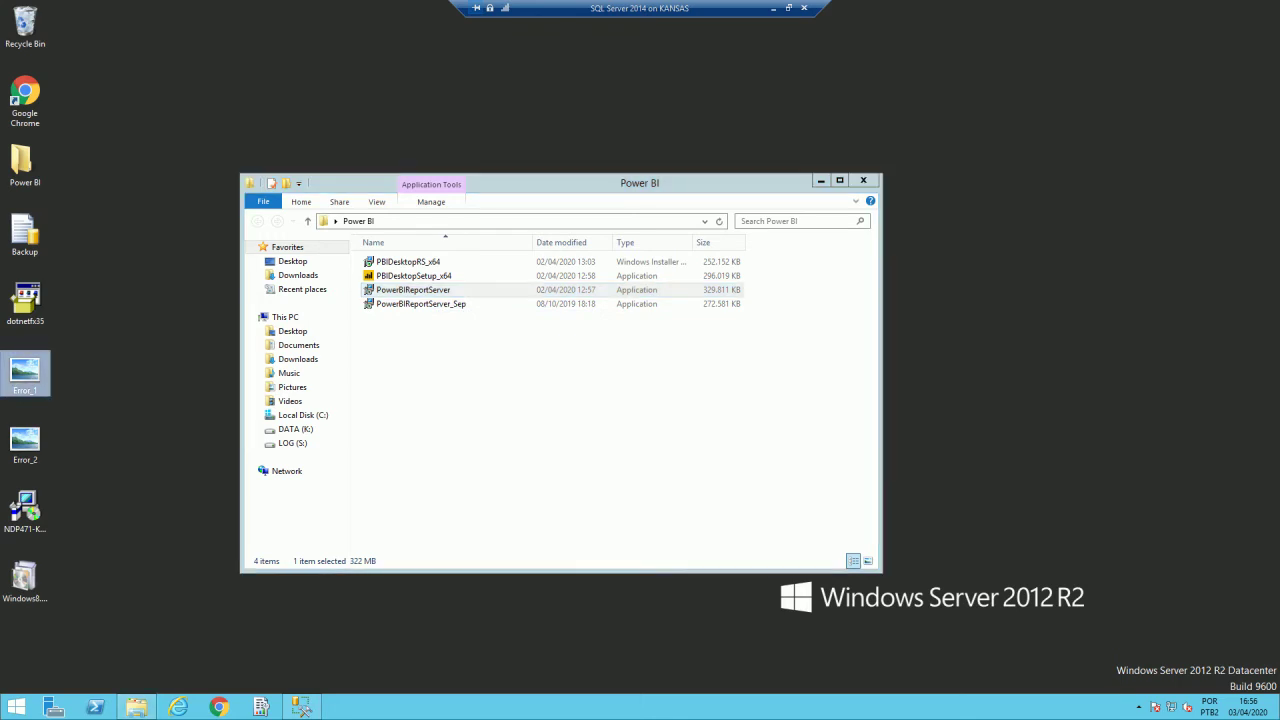
left_click(866, 8)
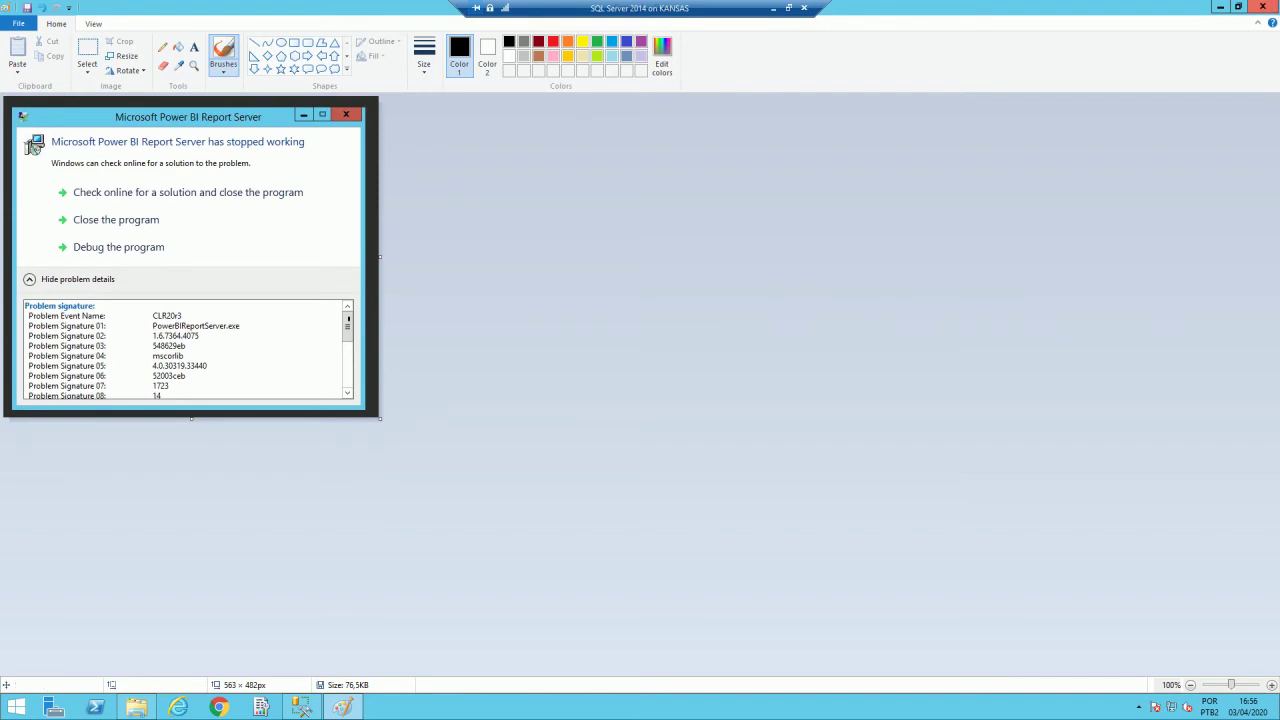
left_click(1263, 7)
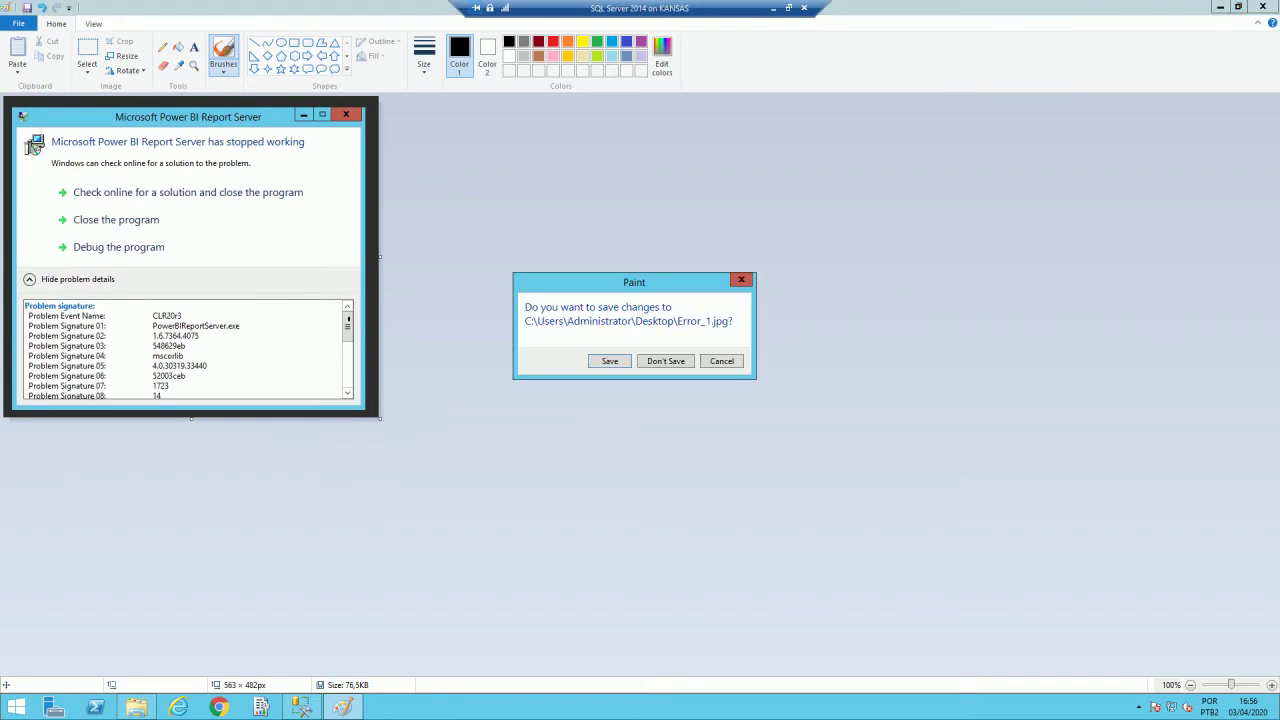
key("n")
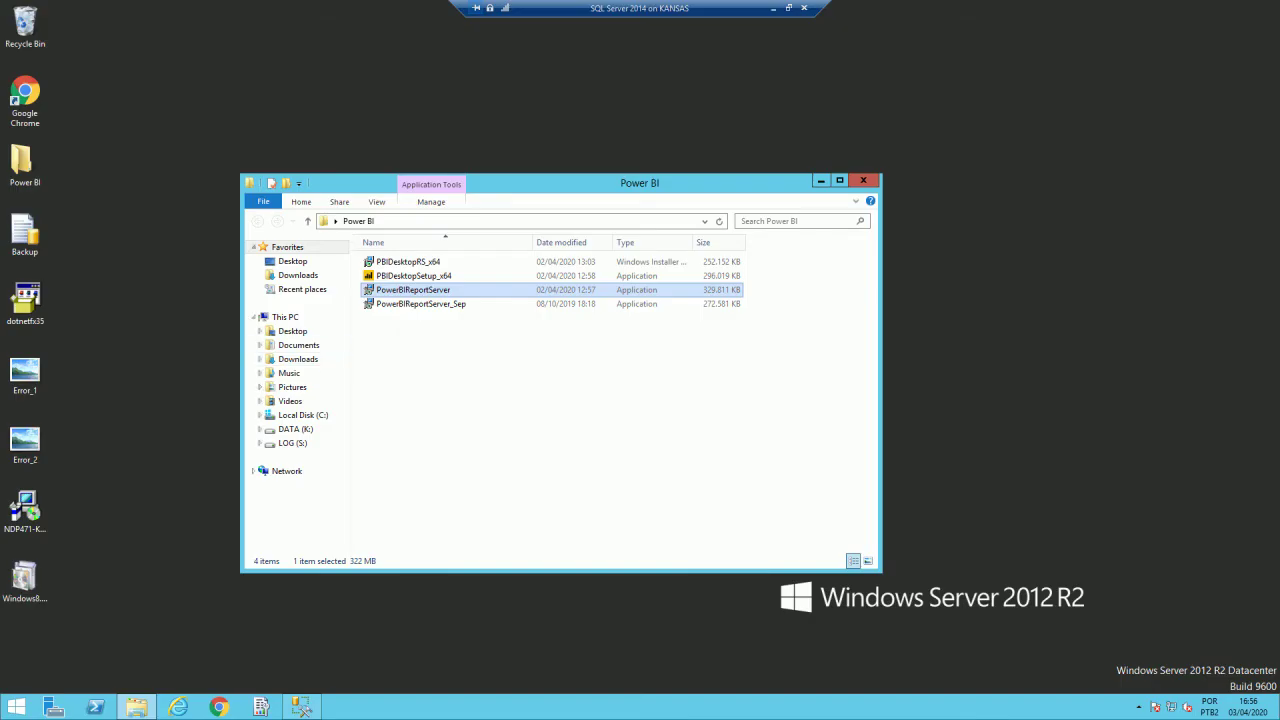
Step: Locate the NDP471 installer on the desktop and examine the Error_2 screenshot about the blocked .NET Framework setup
left_click(25, 510)
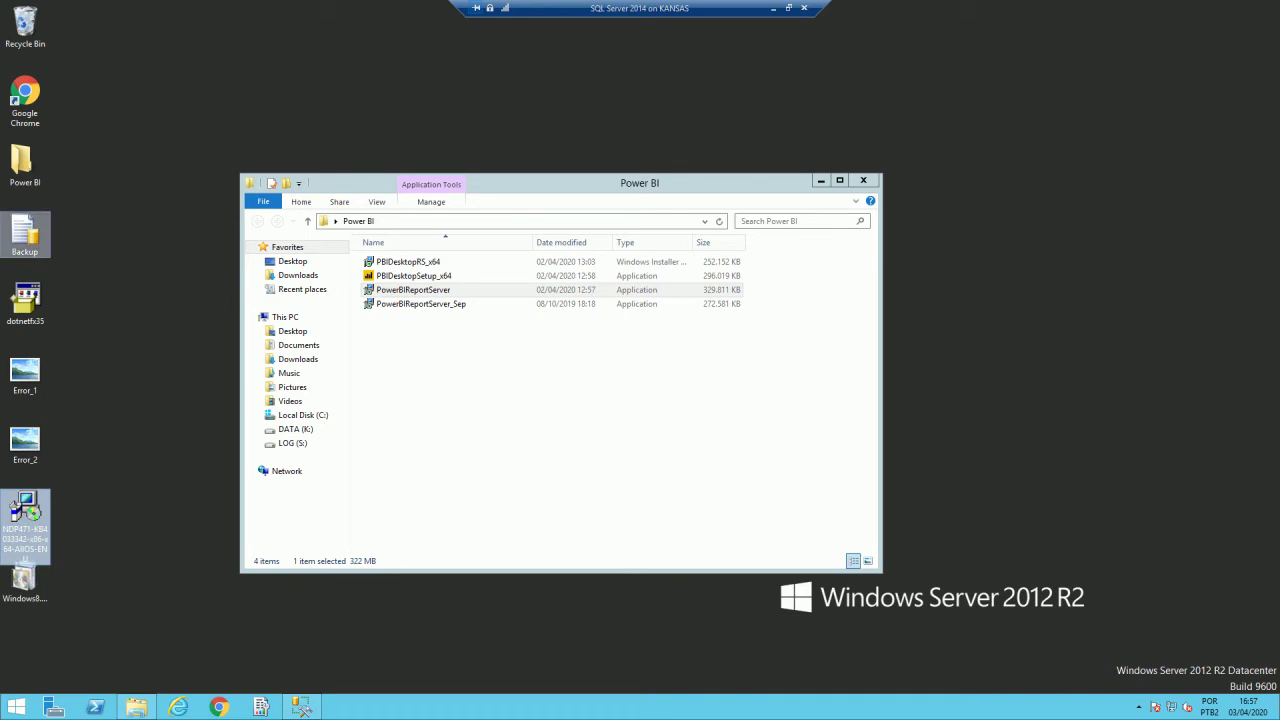
double_click(25, 445)
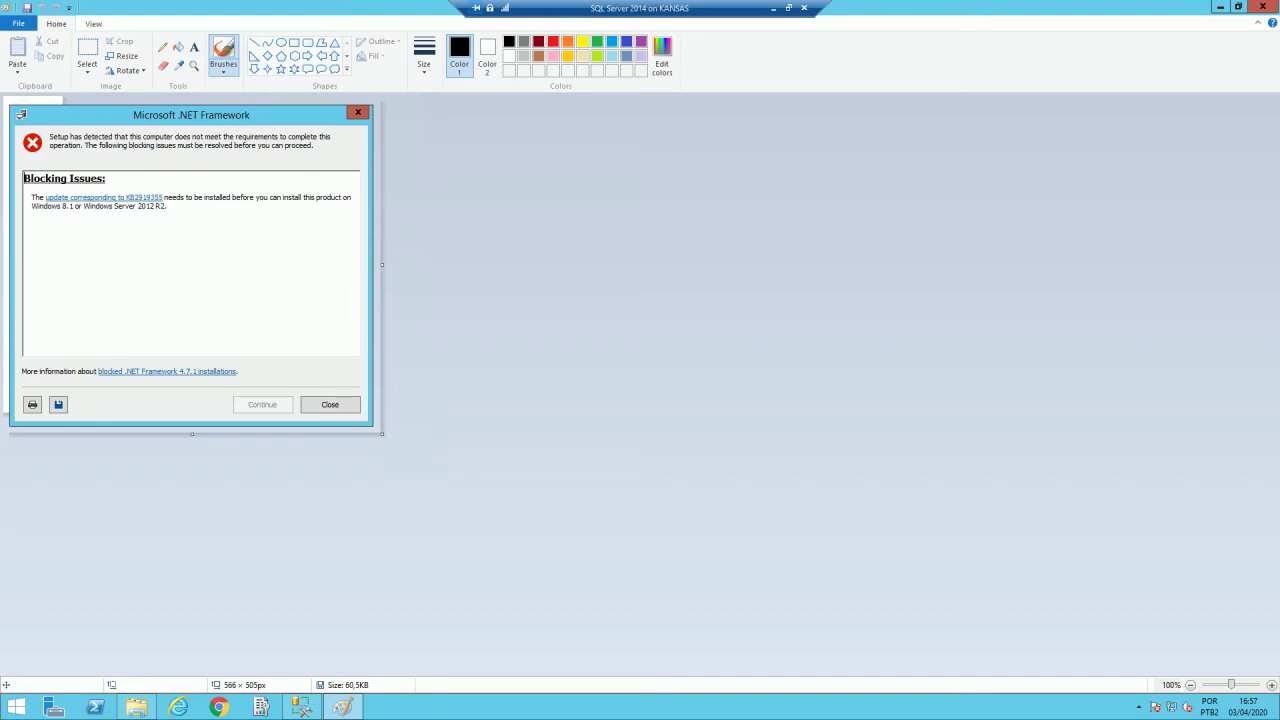
left_click(1262, 7)
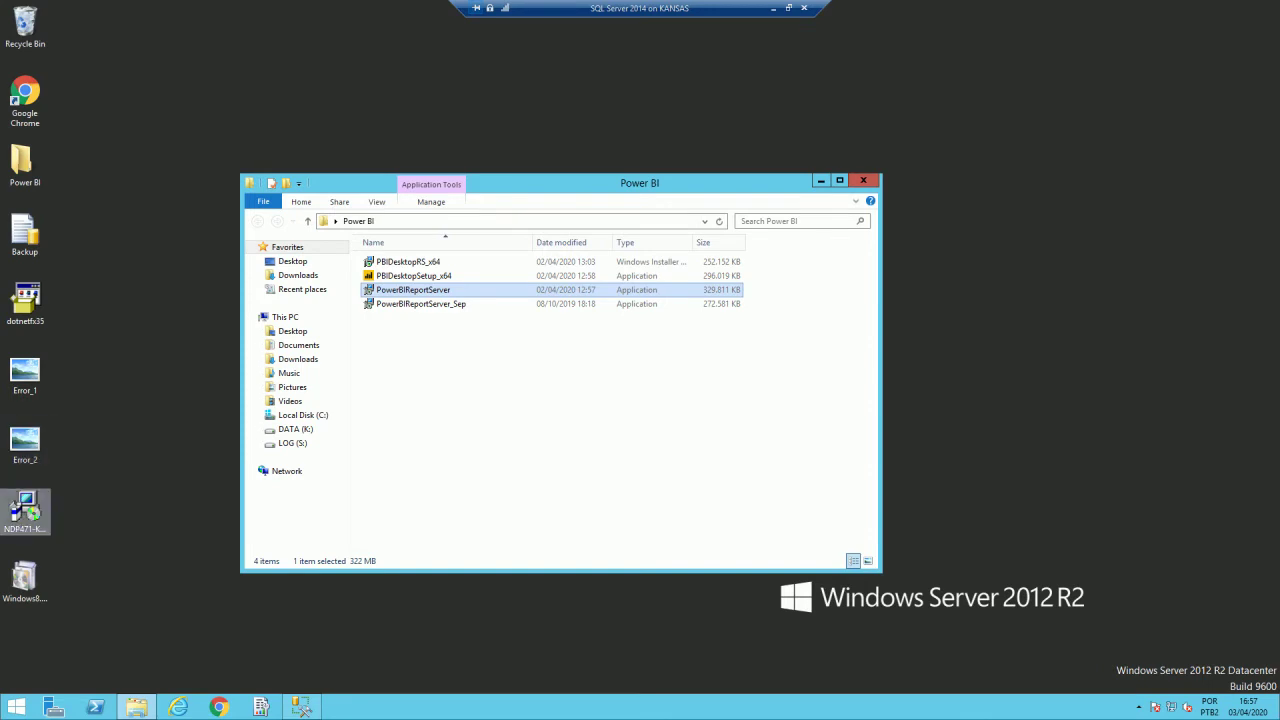
double_click(25, 443)
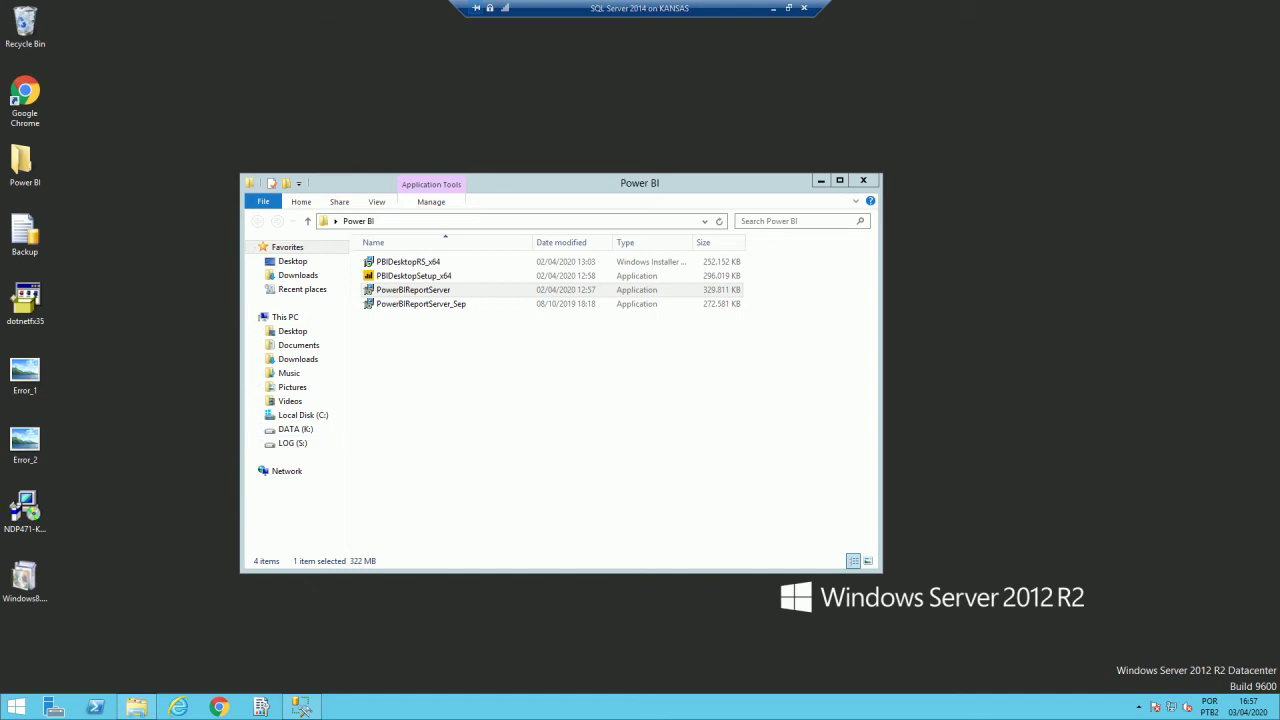
Step: Run the PowerBIReportServer installer from the Power BI folder, accept the security warning, and move the setup window aside
left_click(560, 400)
left_click(413, 289)
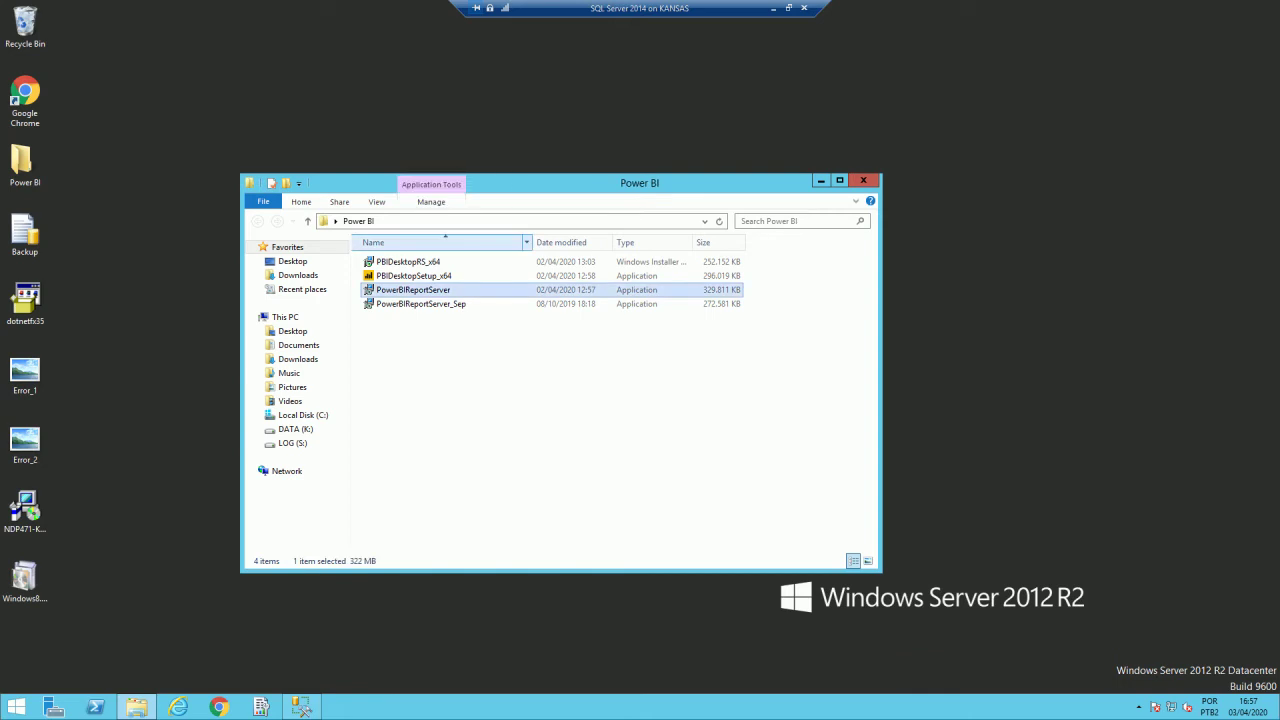
key("Return")
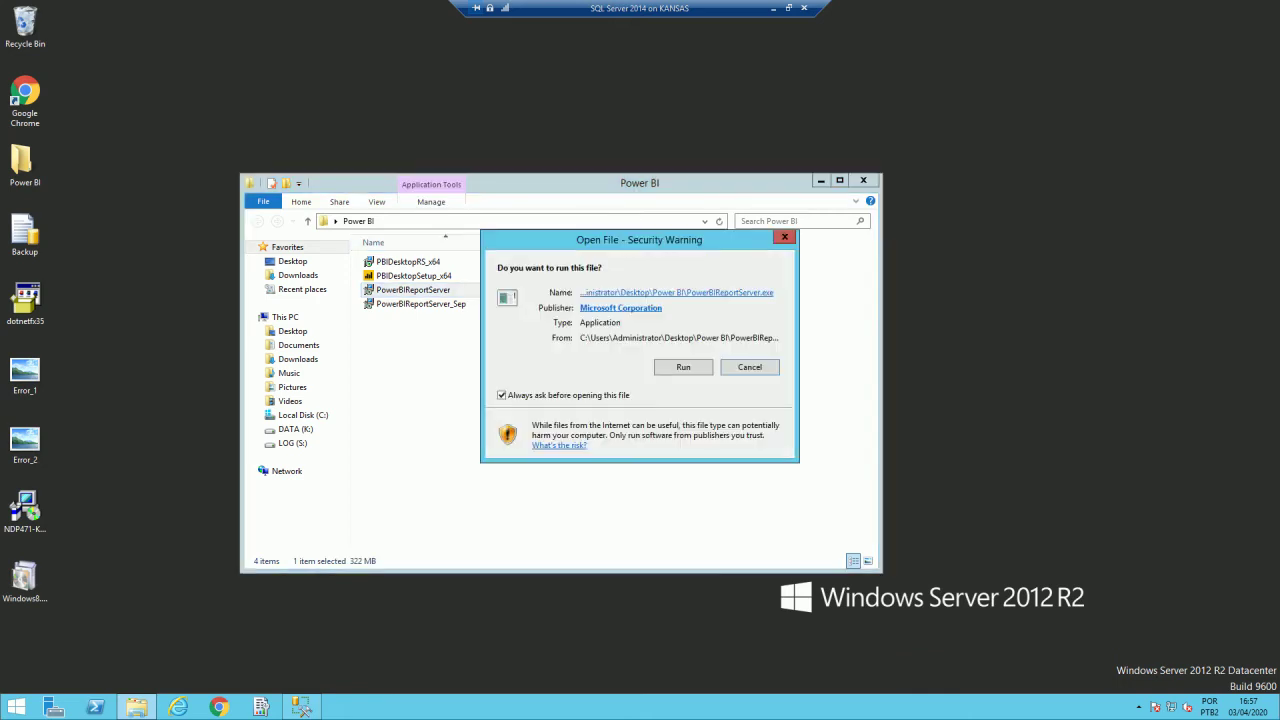
key("Return")
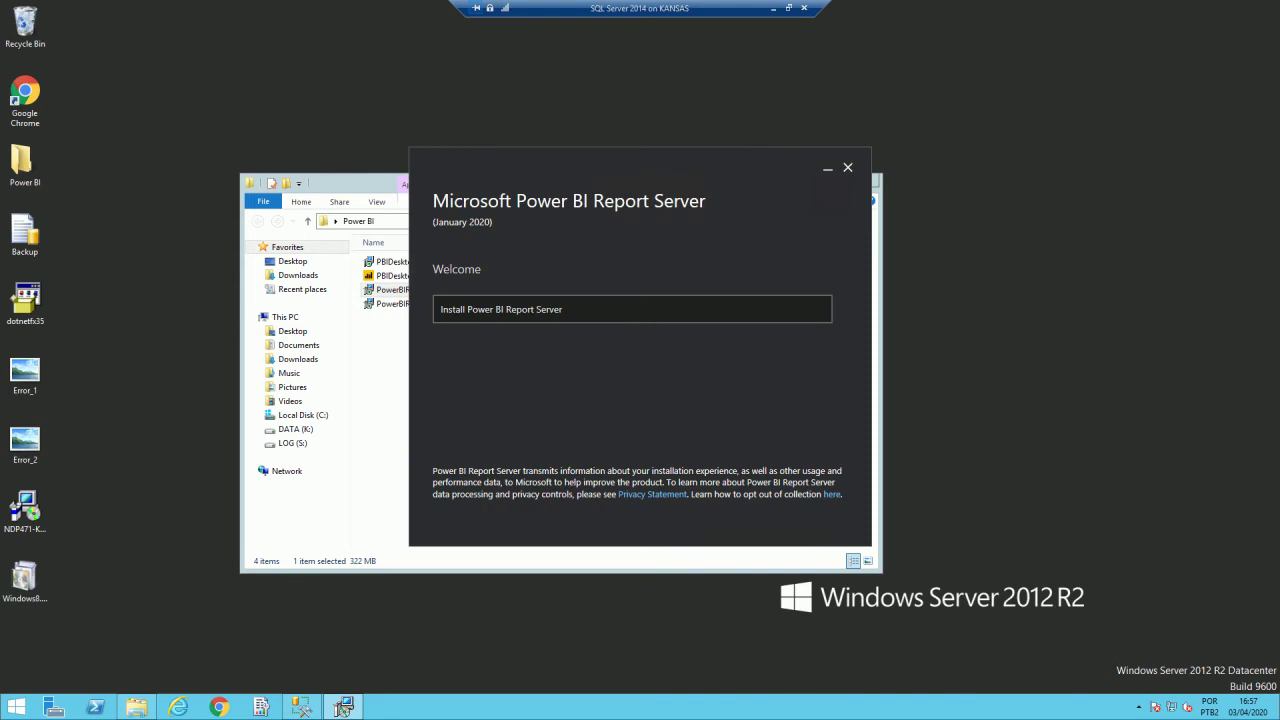
left_click_drag(640, 168, 825, 99)
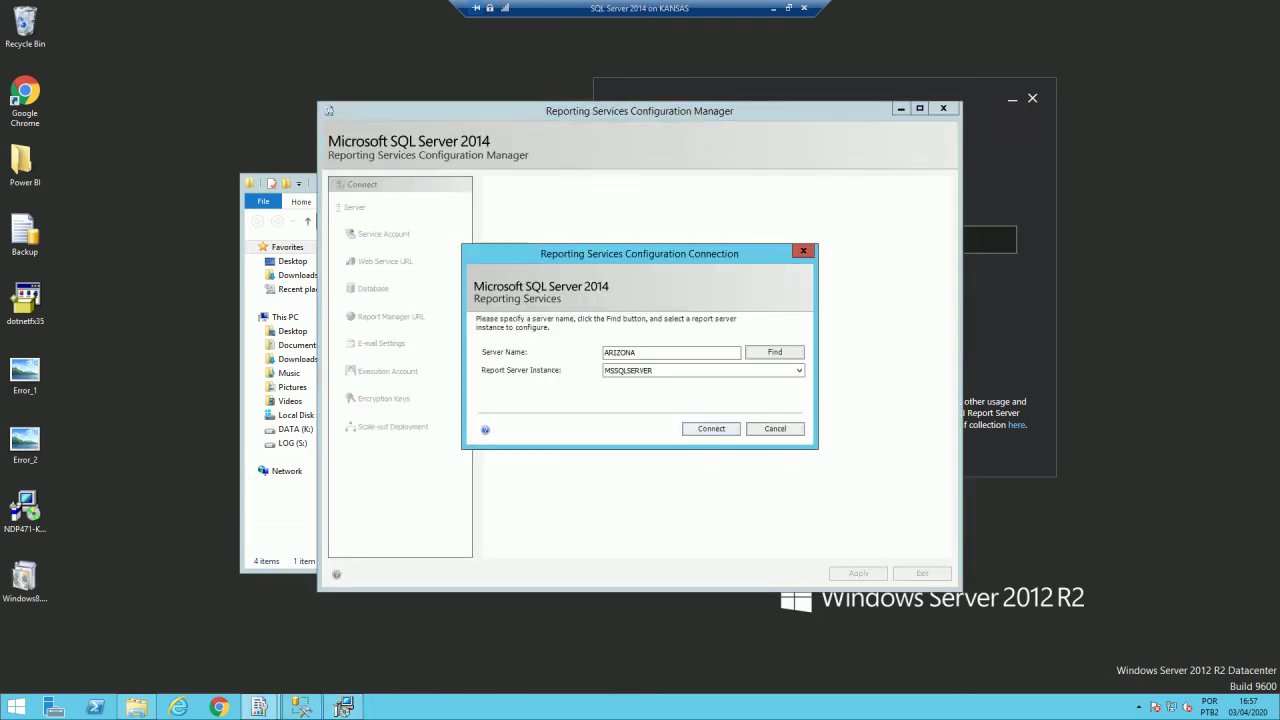
Step: Connect Reporting Services Configuration Manager to MSSQLSERVER on ARIZONA and check its Report Manager URL in the browser
key("Return")
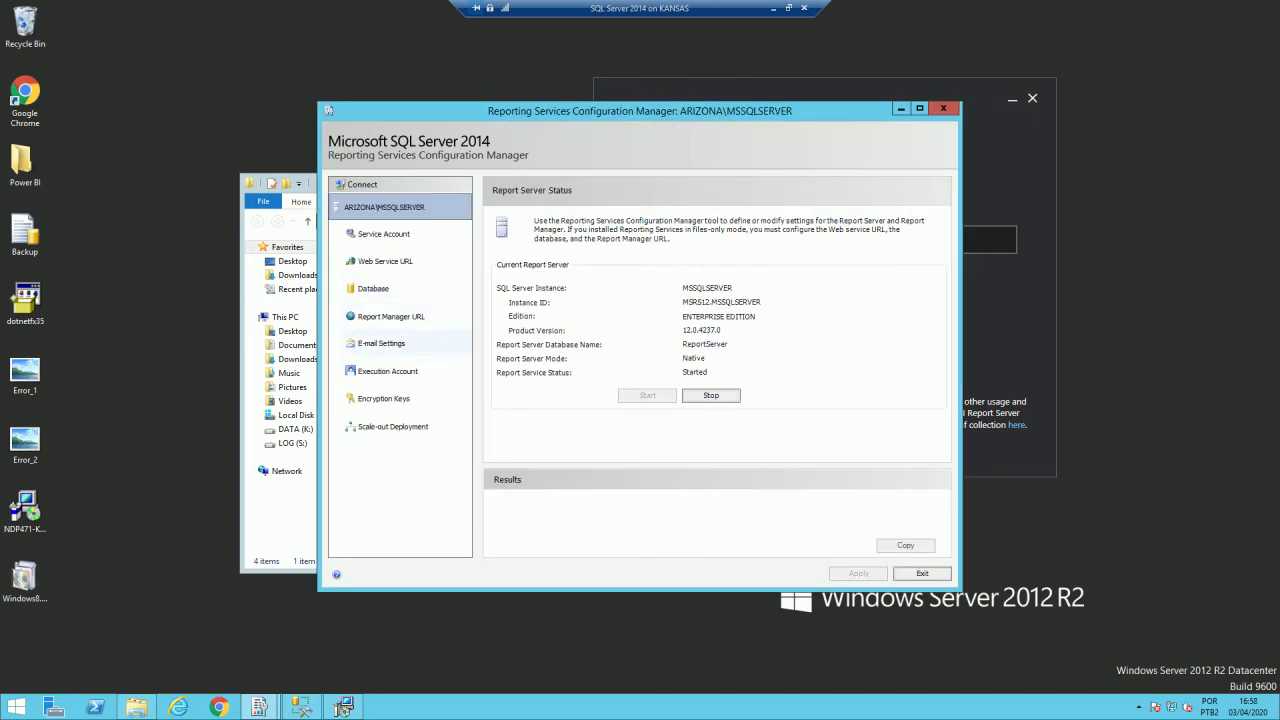
left_click(390, 316)
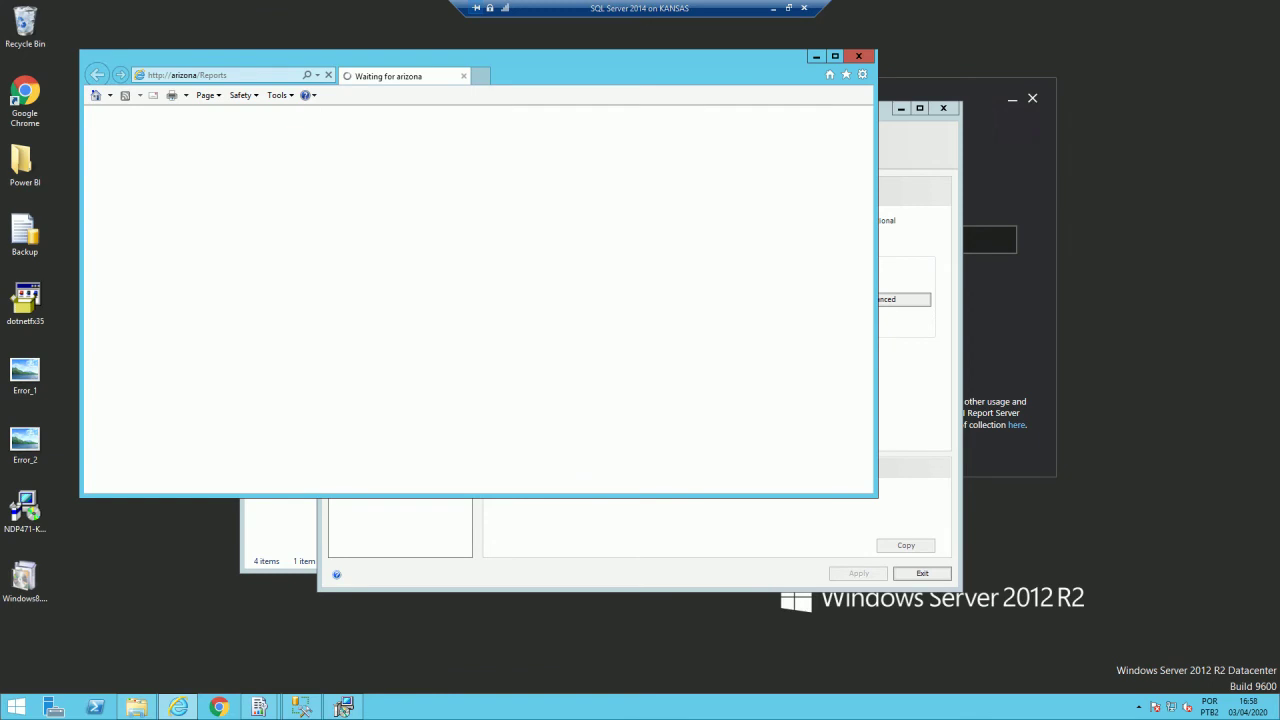
left_click_drag(550, 62, 533, 155)
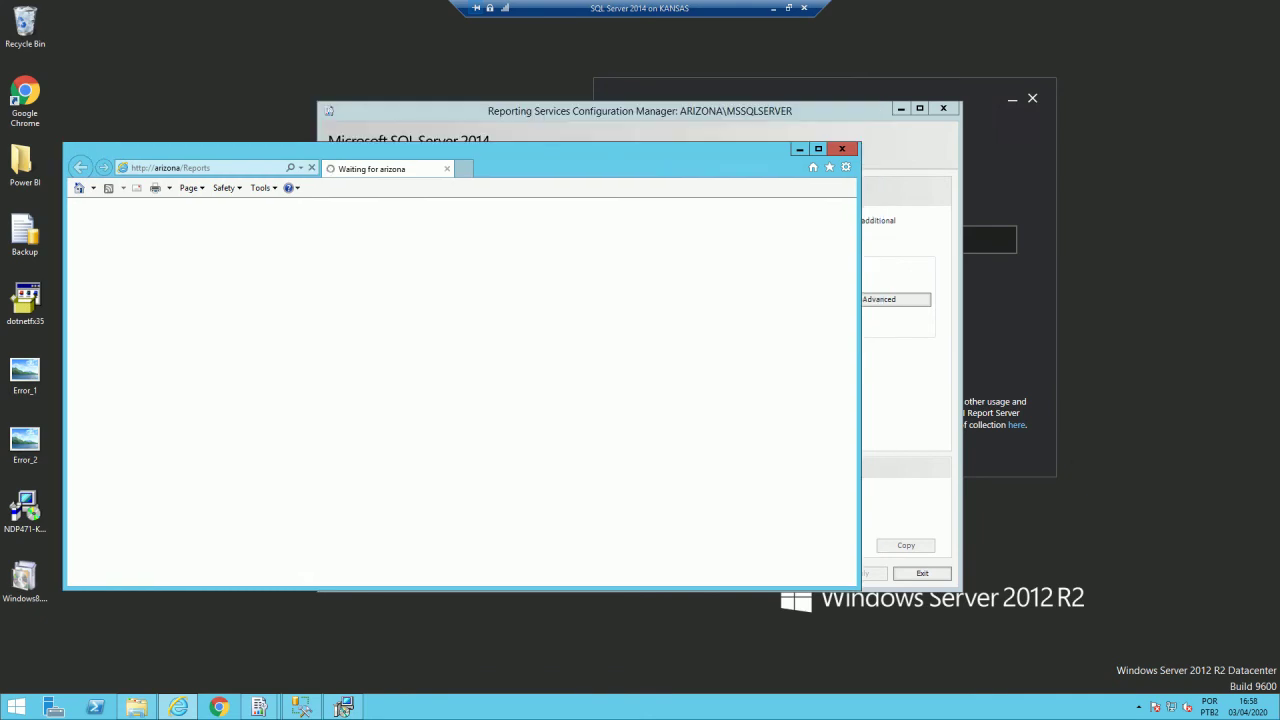
key("alt+Tab")
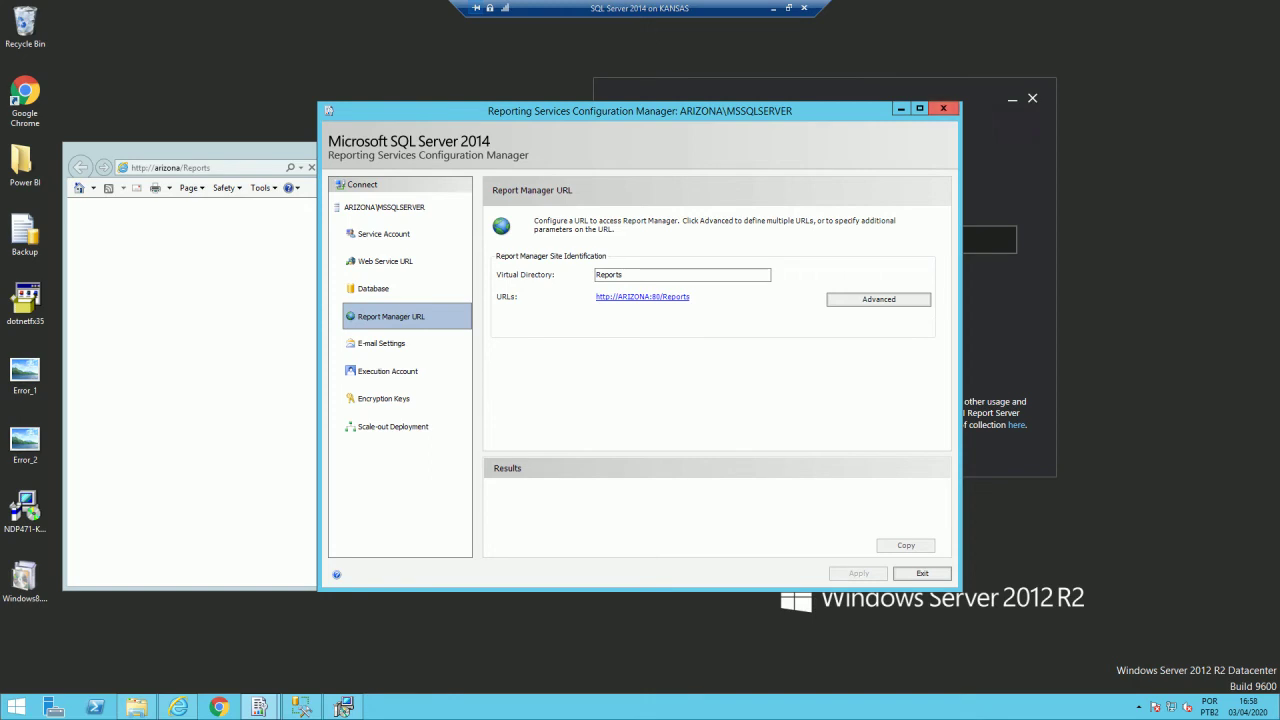
left_click(943, 108)
left_click_drag(460, 152, 450, 218)
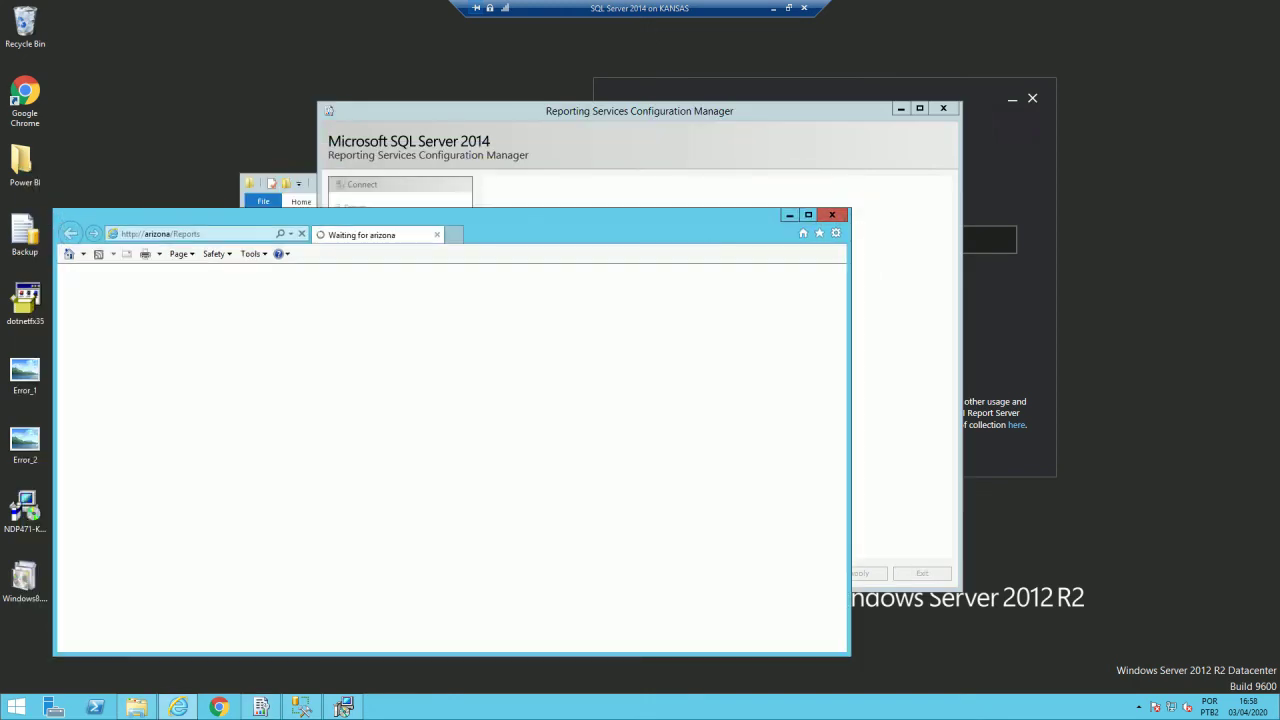
left_click_drag(591, 217, 623, 214)
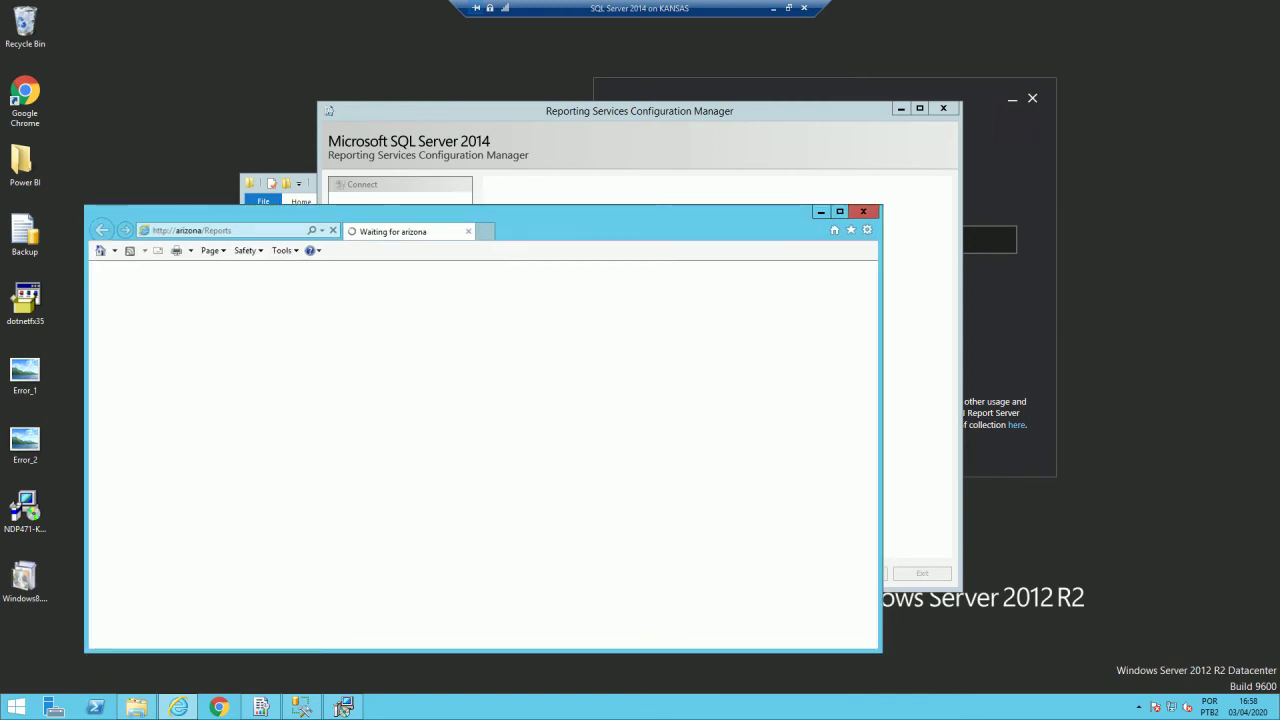
Step: Check the ReportServer and ReportServerTempDB databases on ARIZONA in SQL Server Management Studio, and minimize it
left_click(301, 707)
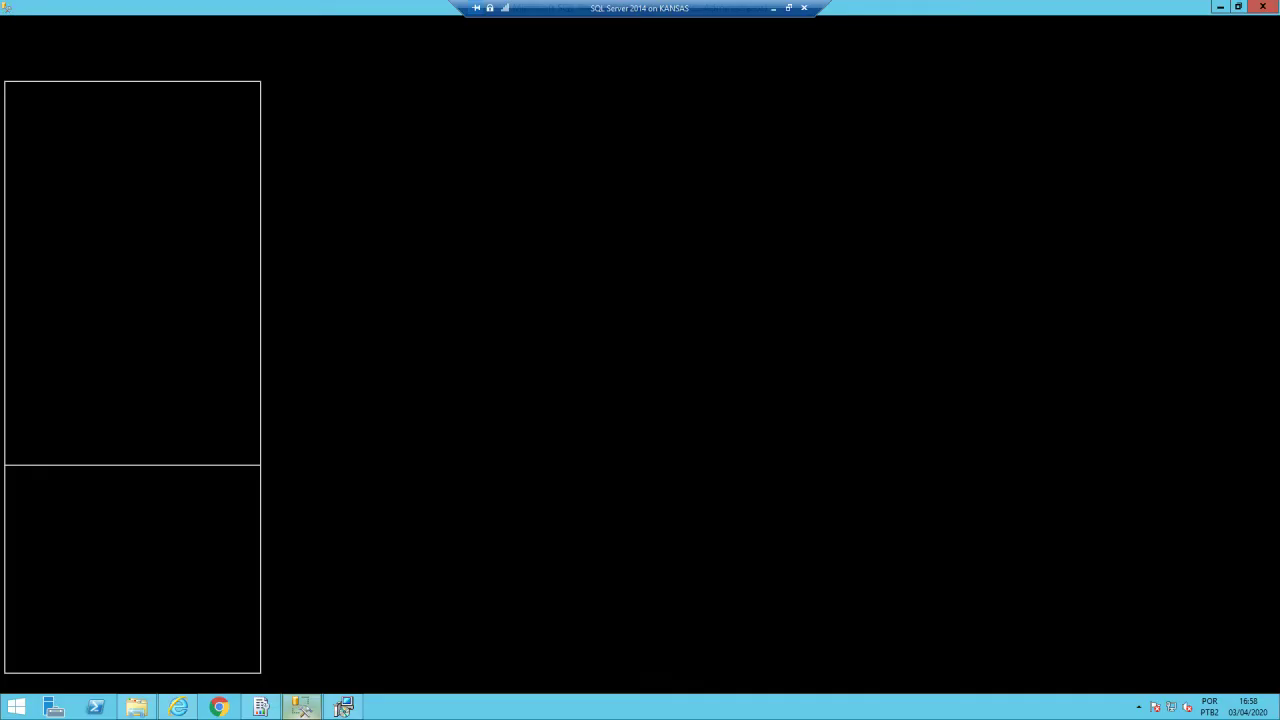
left_click(96, 160)
left_click(81, 148)
left_click(96, 160)
left_click(81, 148)
left_click(96, 160)
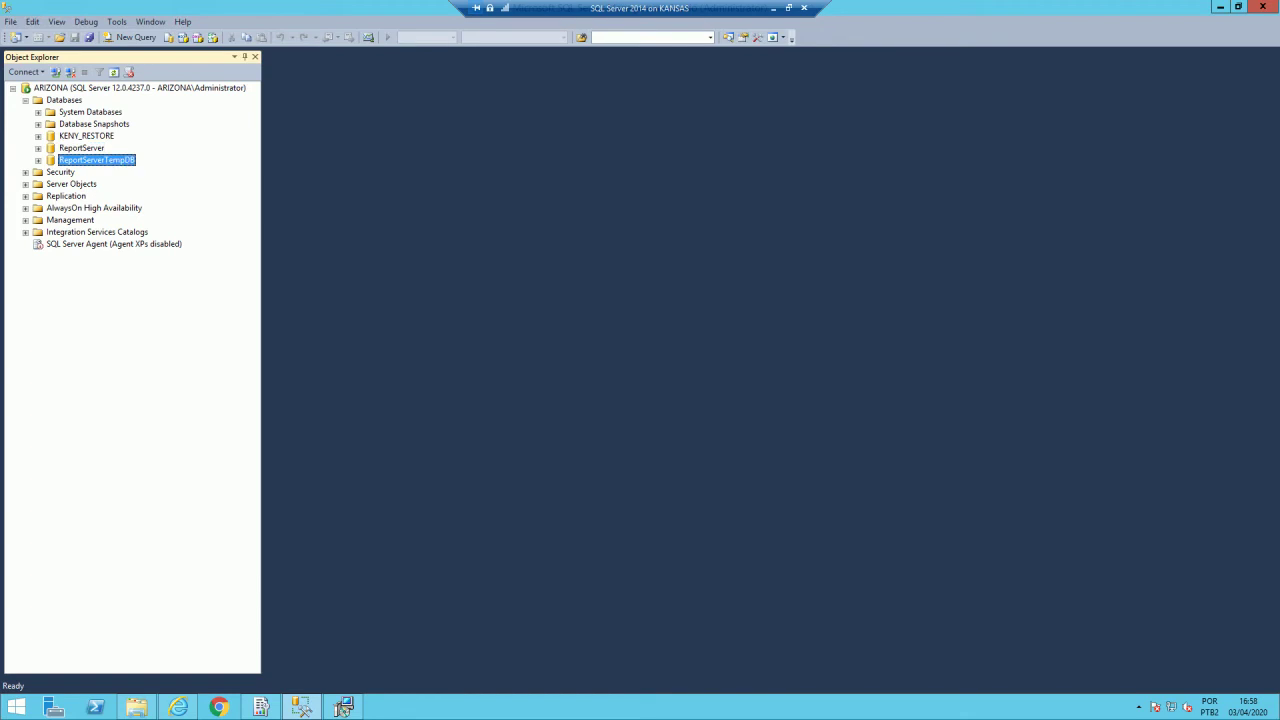
left_click(1220, 7)
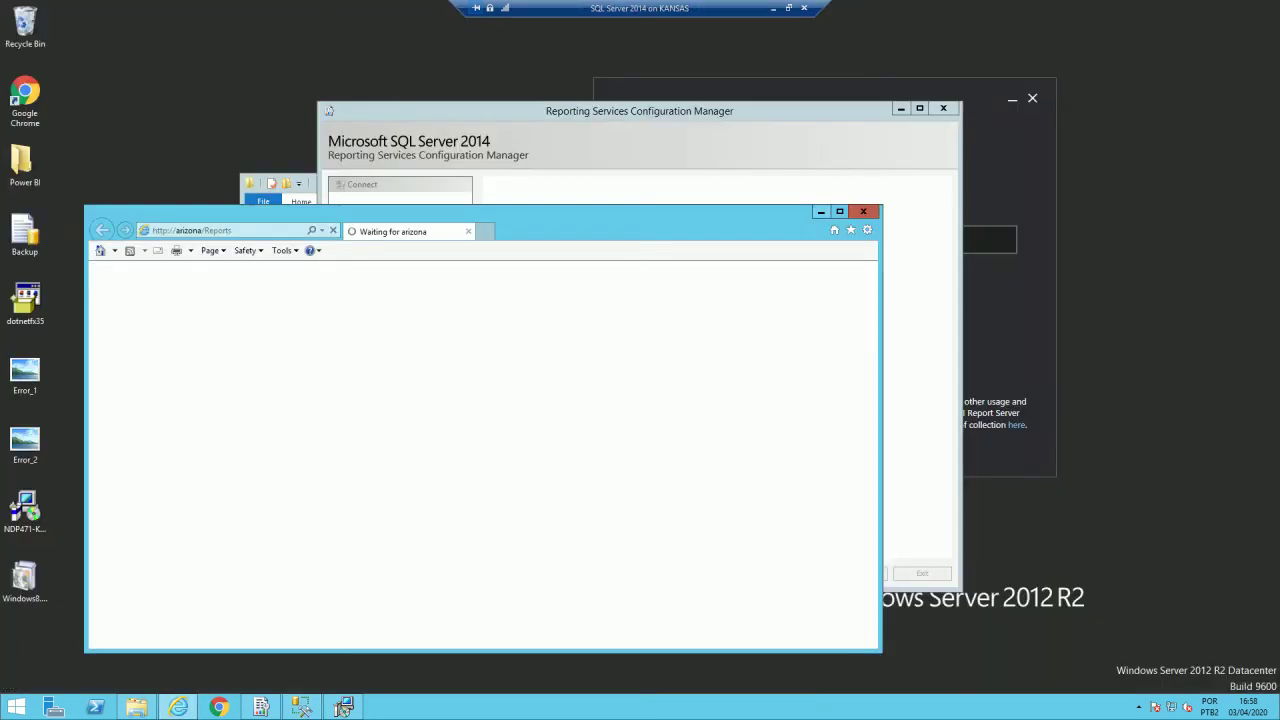
Step: Minimize the browser, reconnect Reporting Services Configuration Manager to MSSQLSERVER on ARIZONA, and minimize it
left_click(821, 211)
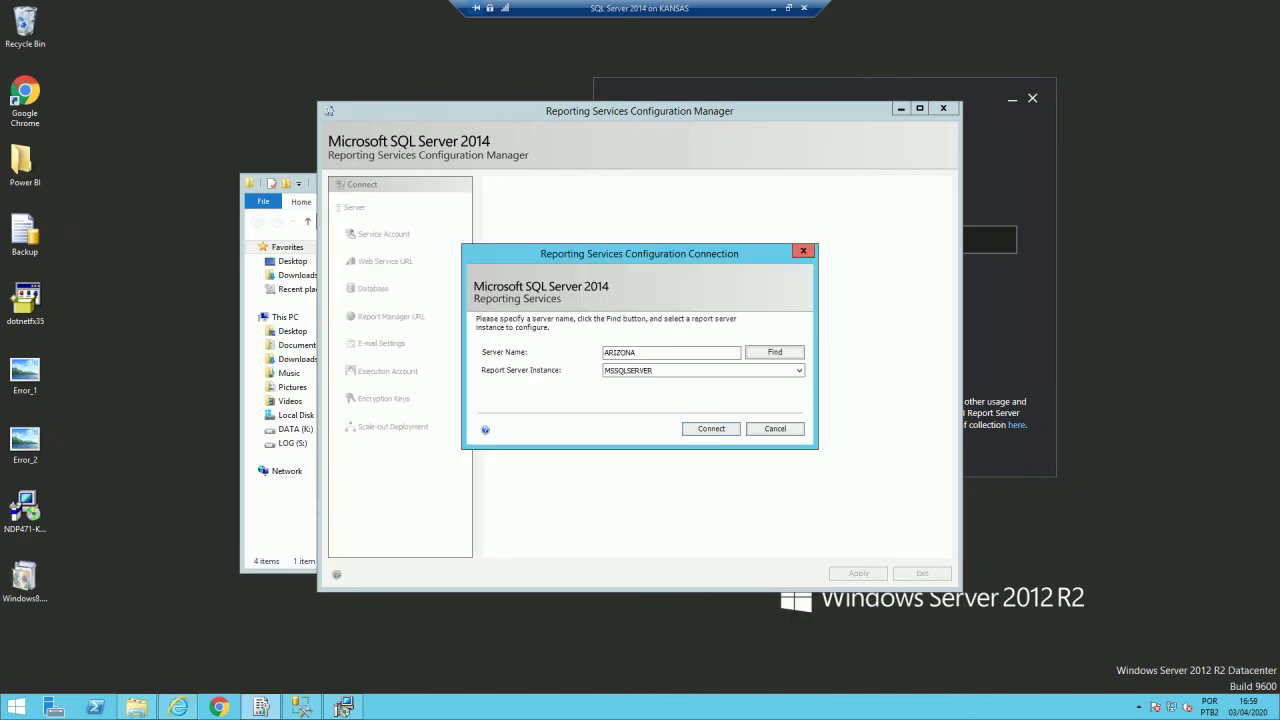
left_click(710, 428)
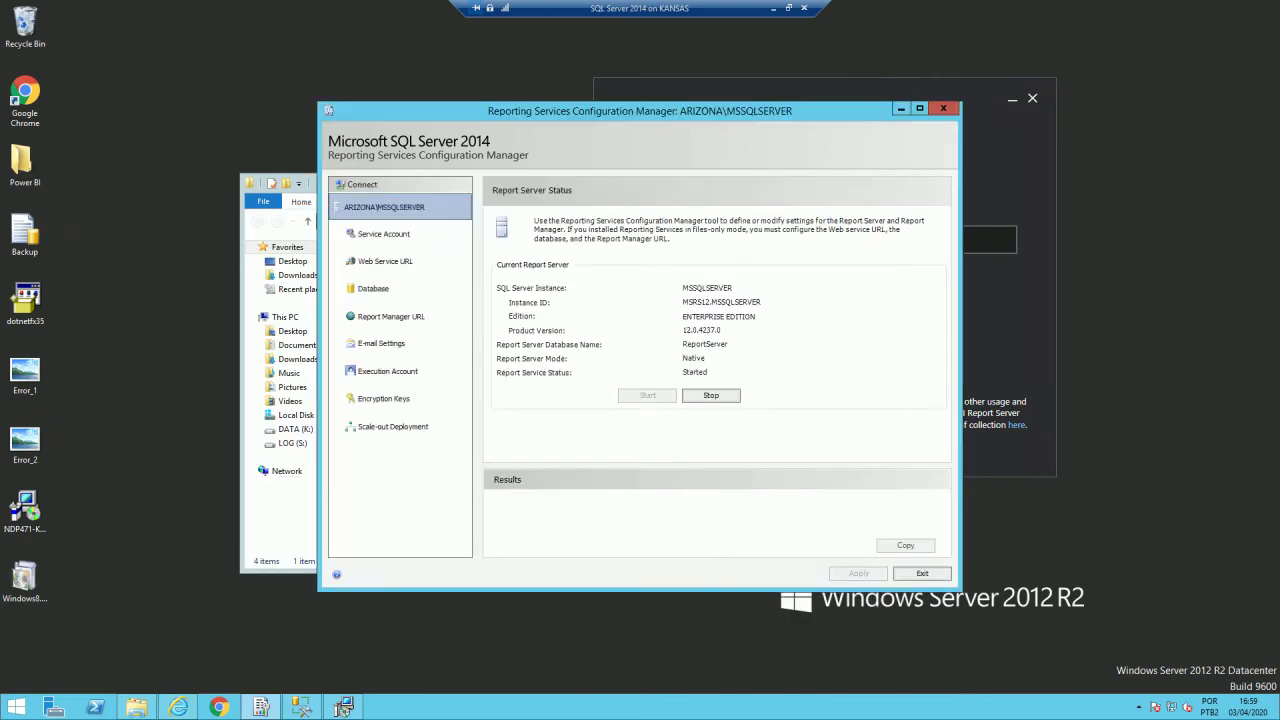
left_click(901, 108)
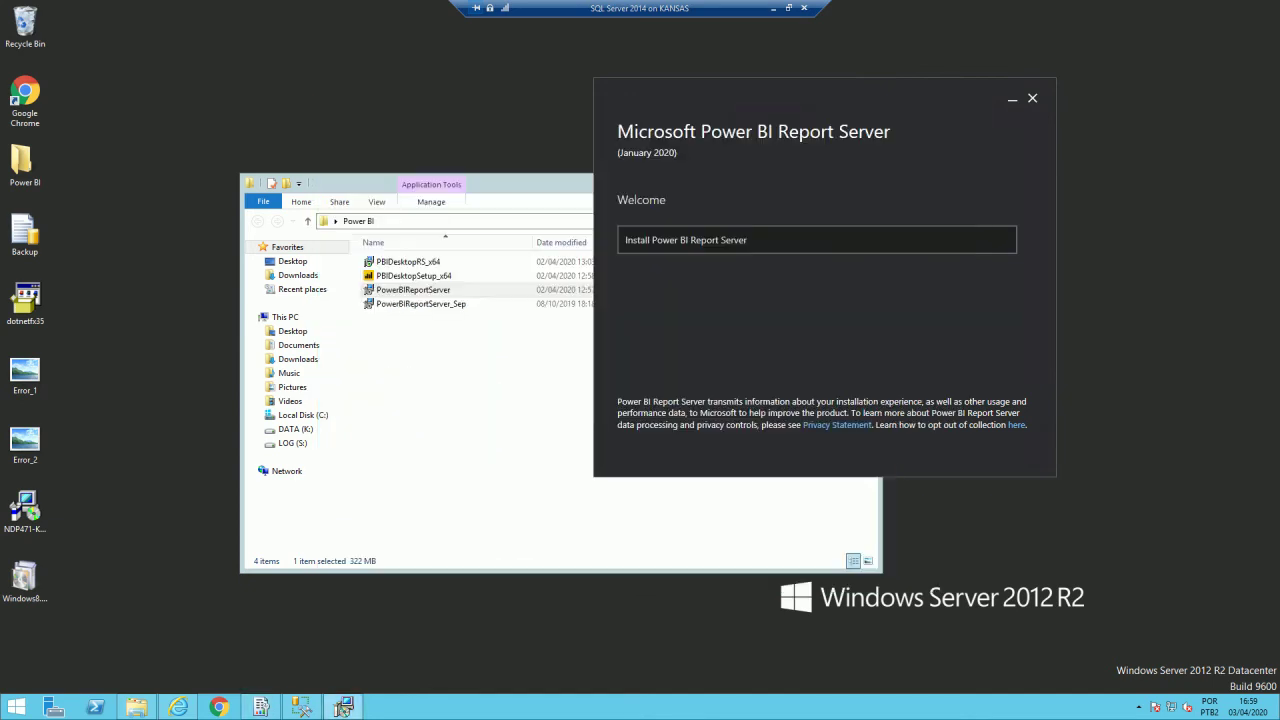
Step: Start the Power BI Report Server installation and choose Developer as the free edition
left_click_drag(800, 100, 520, 127)
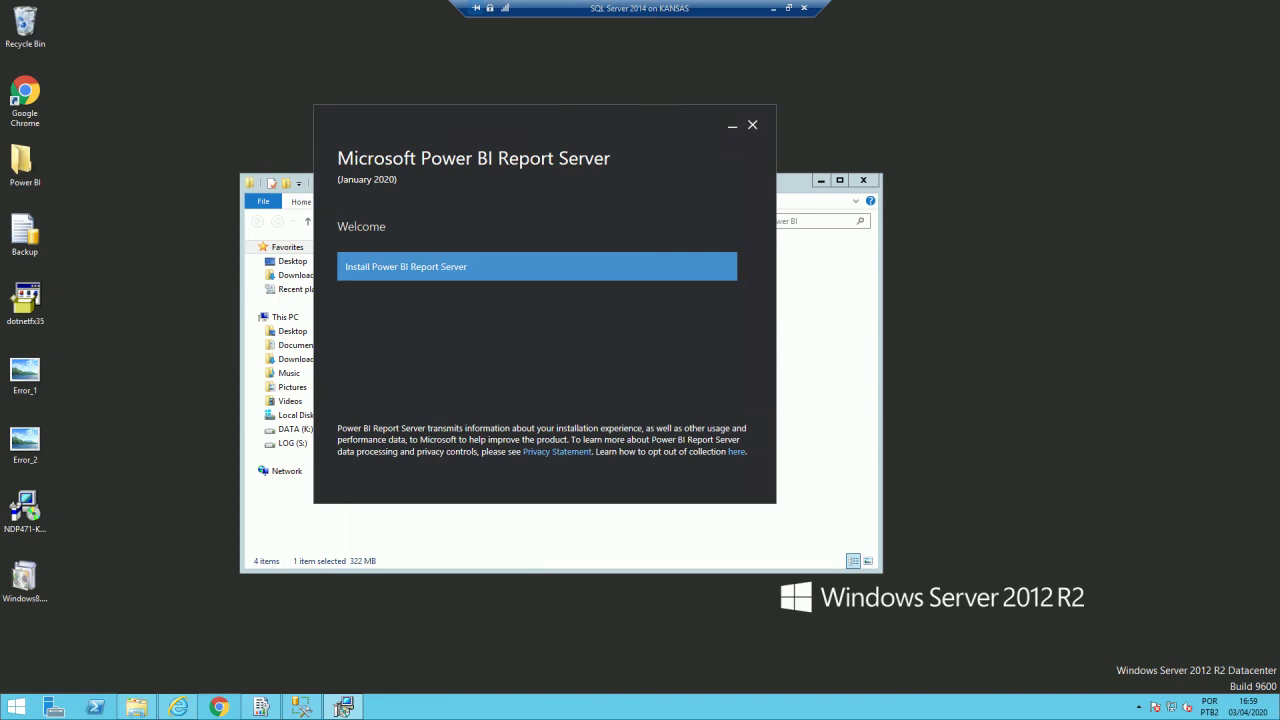
mouse_move(540, 125)
left_mouse_down()
mouse_move(570, 129)
mouse_move(560, 132)
left_mouse_up()
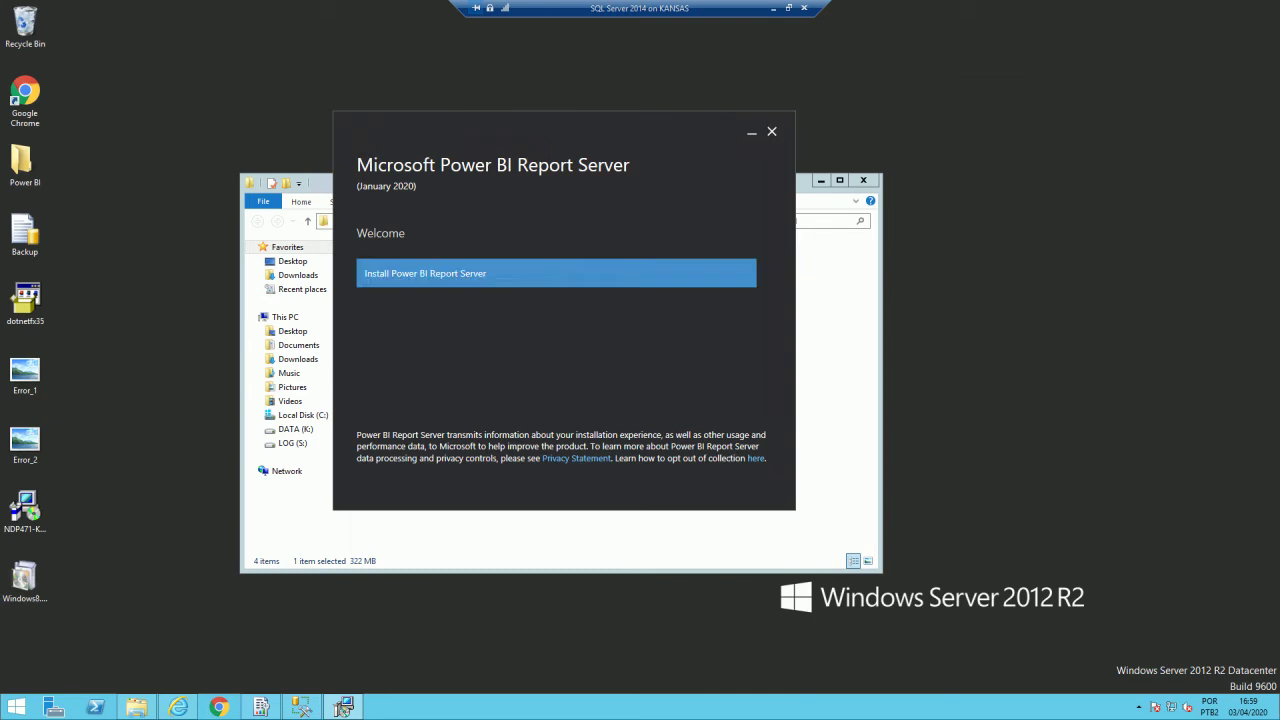
left_click(556, 273)
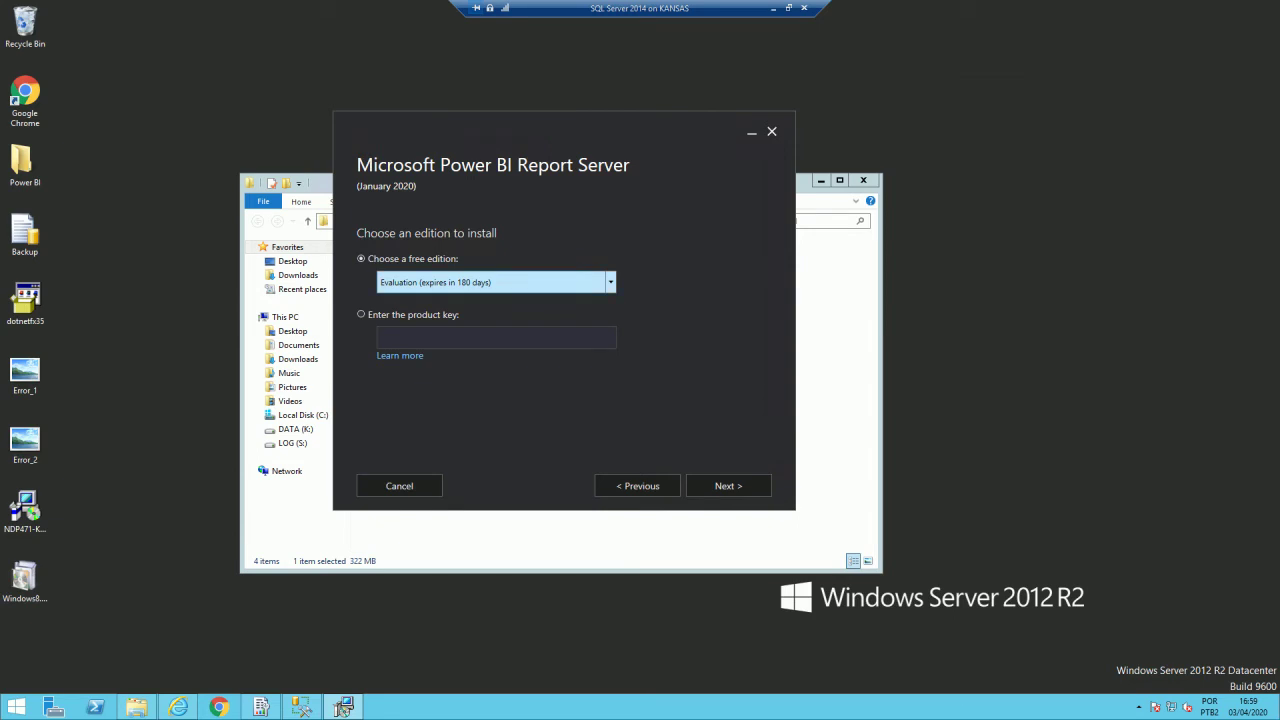
left_click(496, 282)
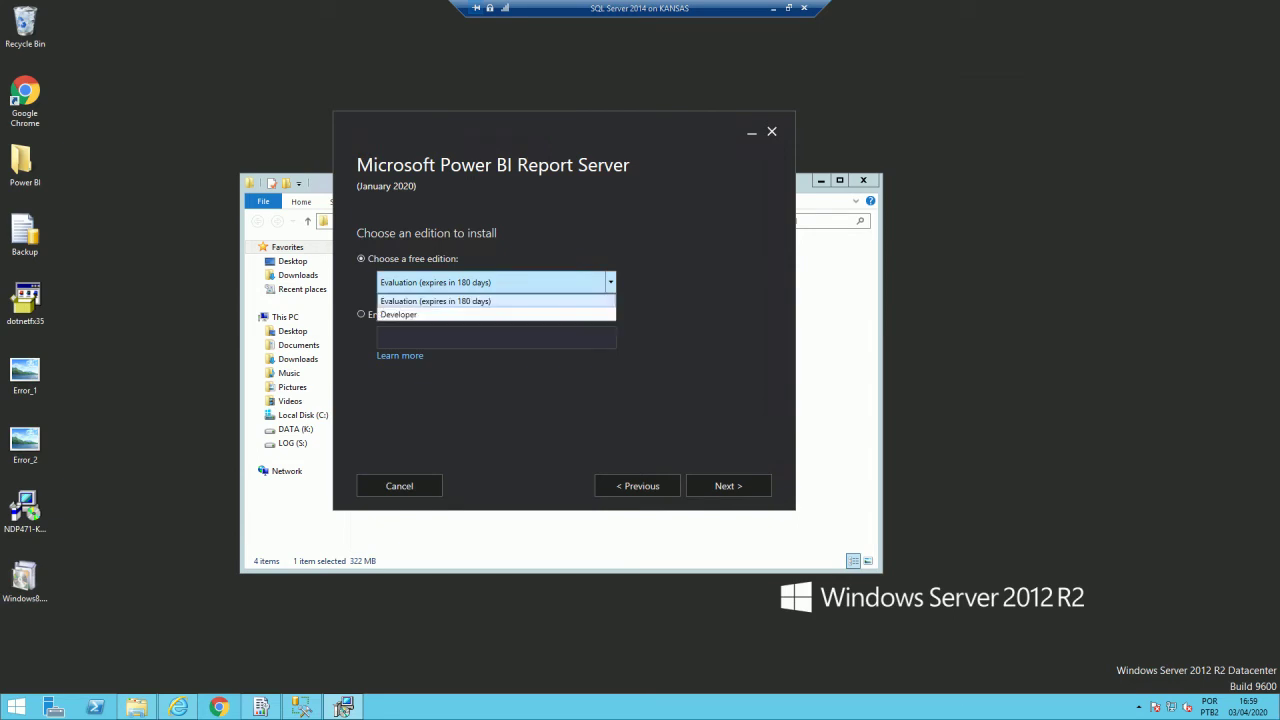
key("Down")
key("Return")
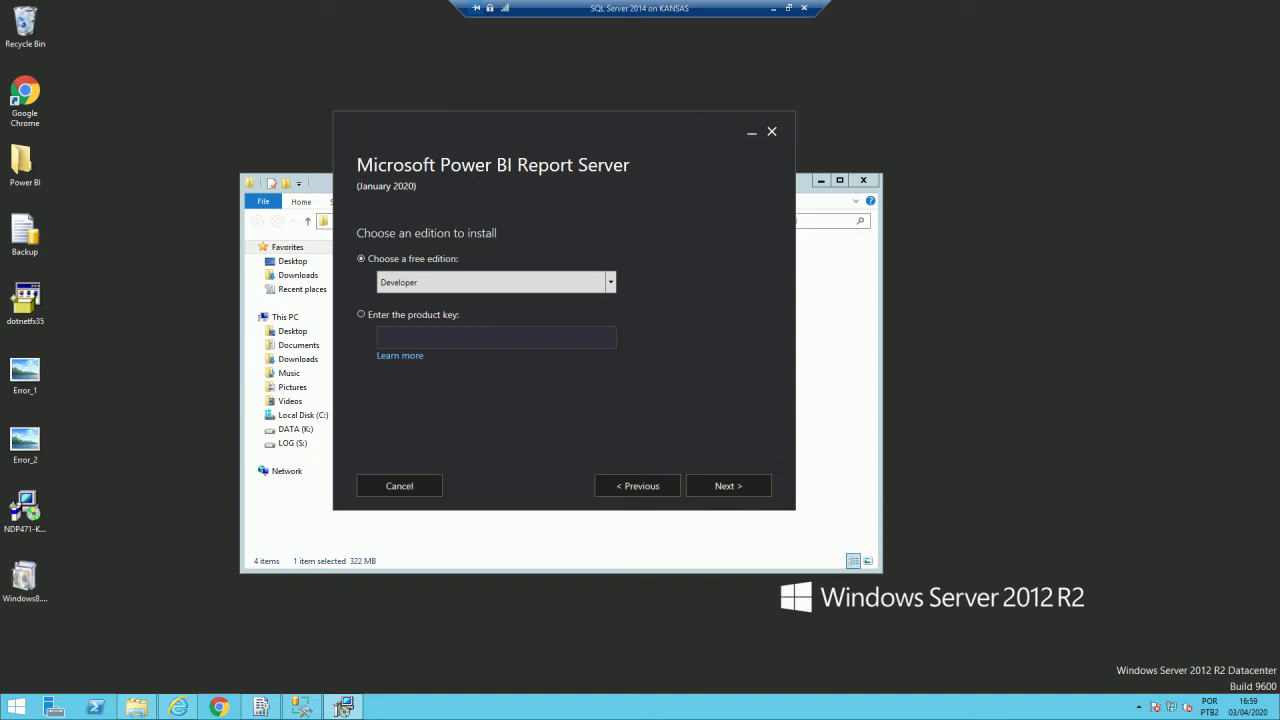
Step: Try the product key option in the edition choice, and return to the free Developer edition
left_click(361, 314)
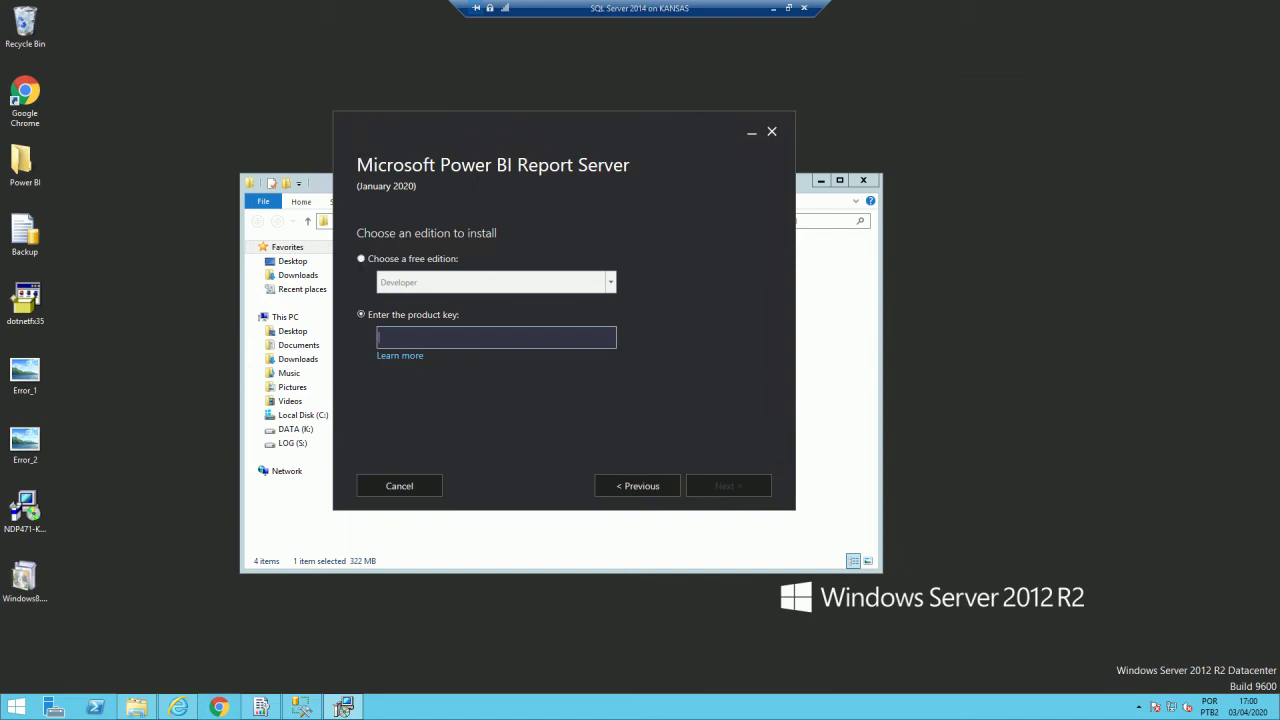
left_click(361, 259)
left_click(496, 282)
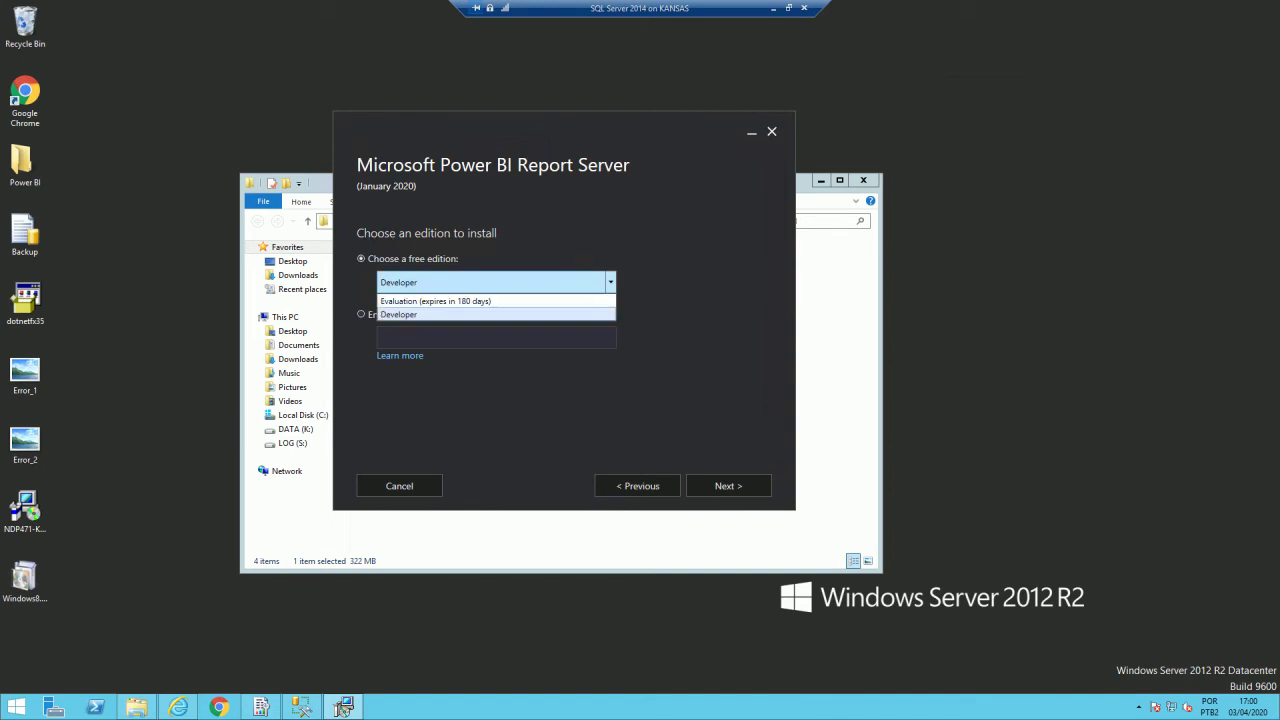
key("Return")
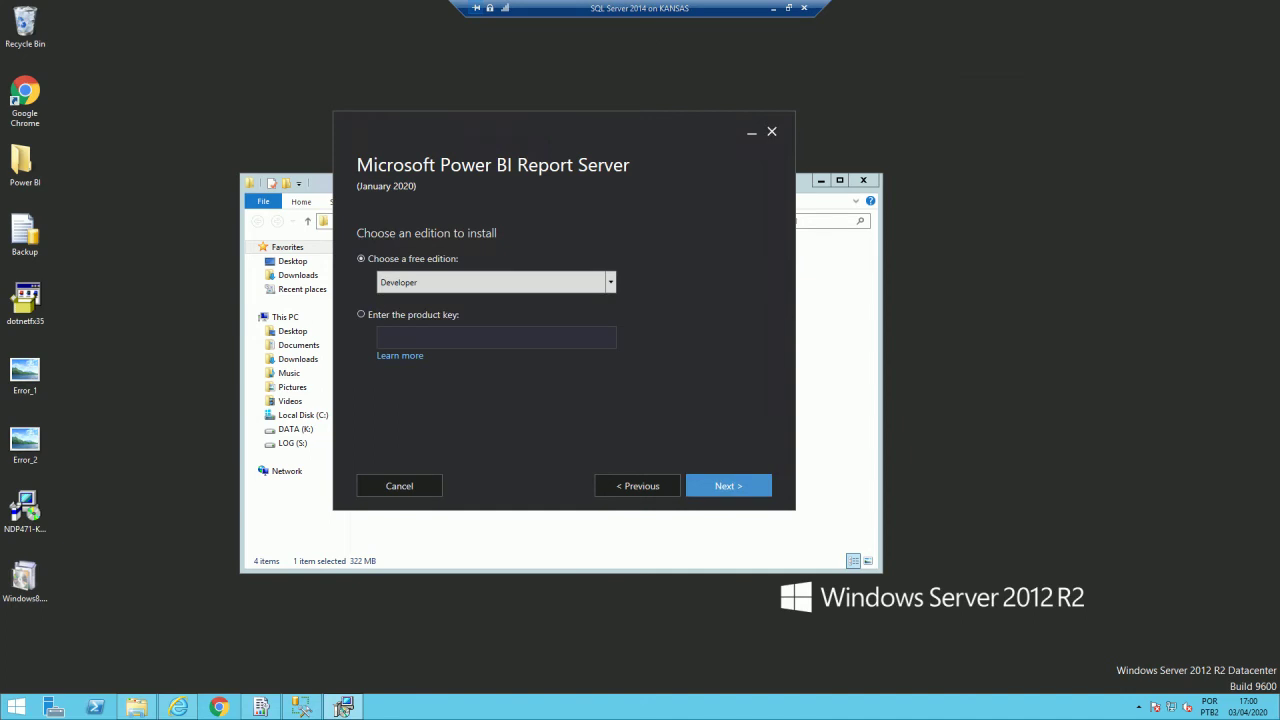
Step: Accept the license terms and install Power BI Report Server only, in C:\Program Files\Microsoft Power BI Report Server
left_click(728, 485)
key("space")
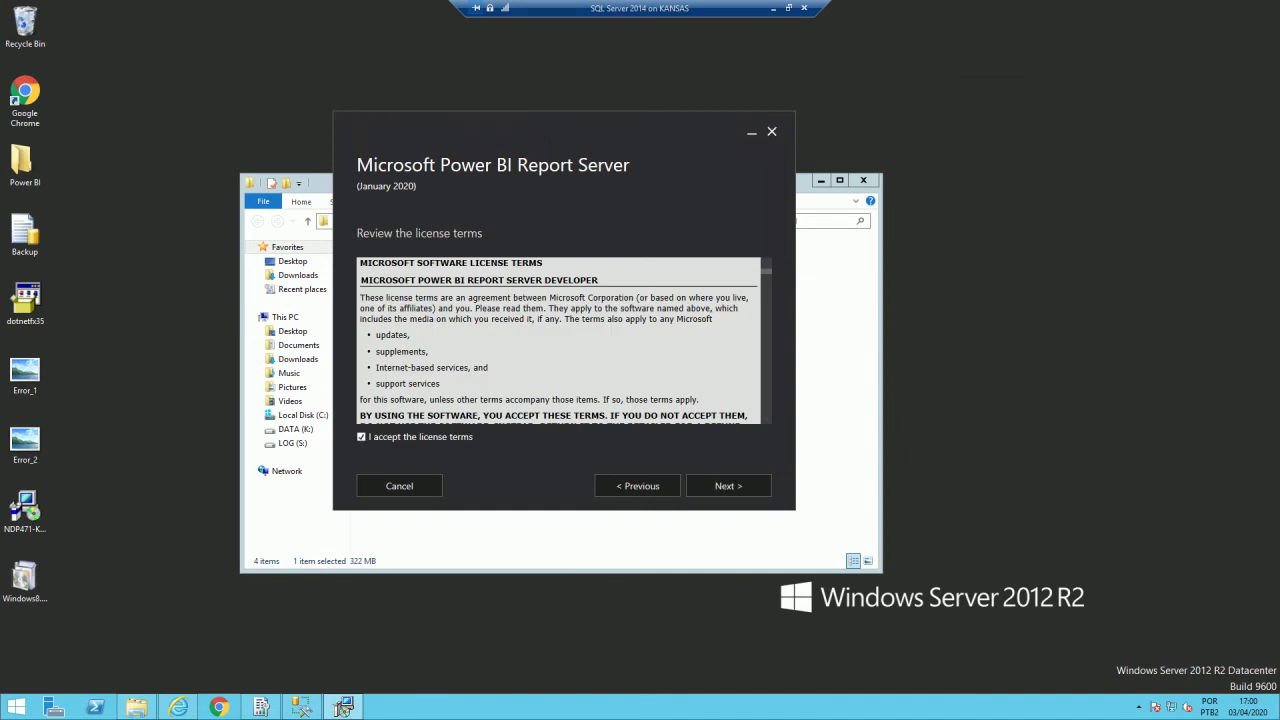
key("Return")
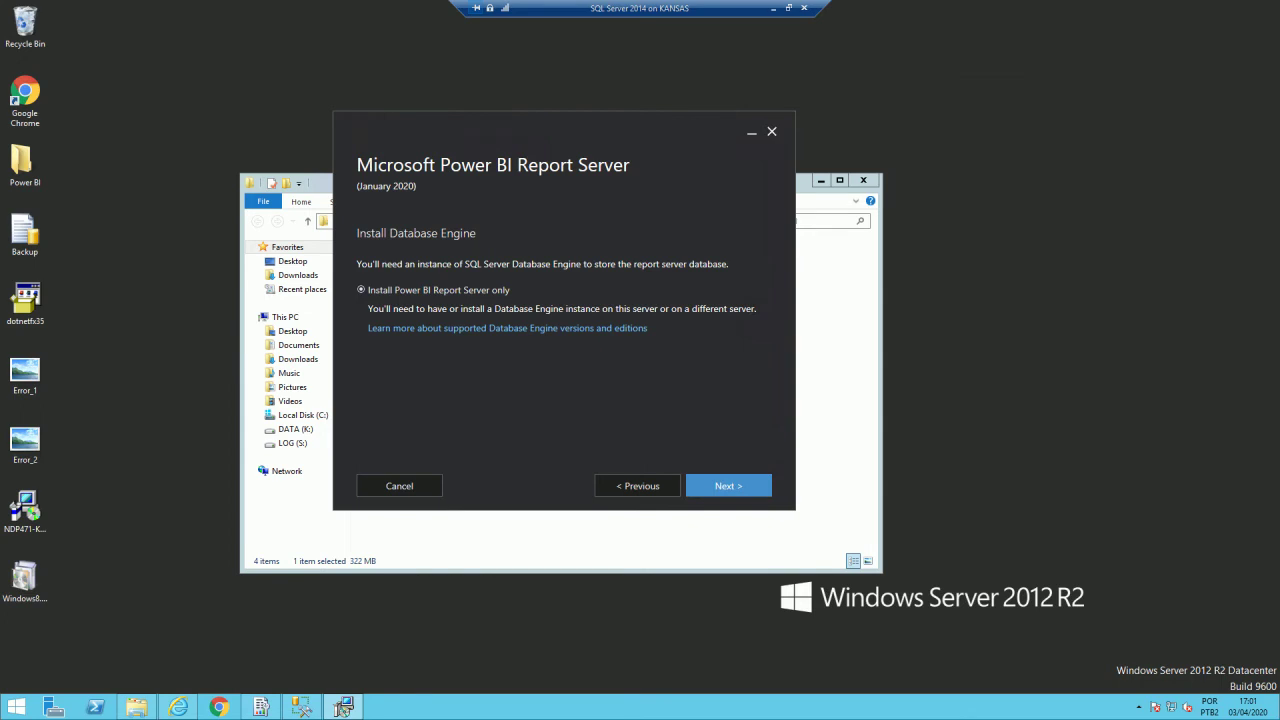
left_click(728, 485)
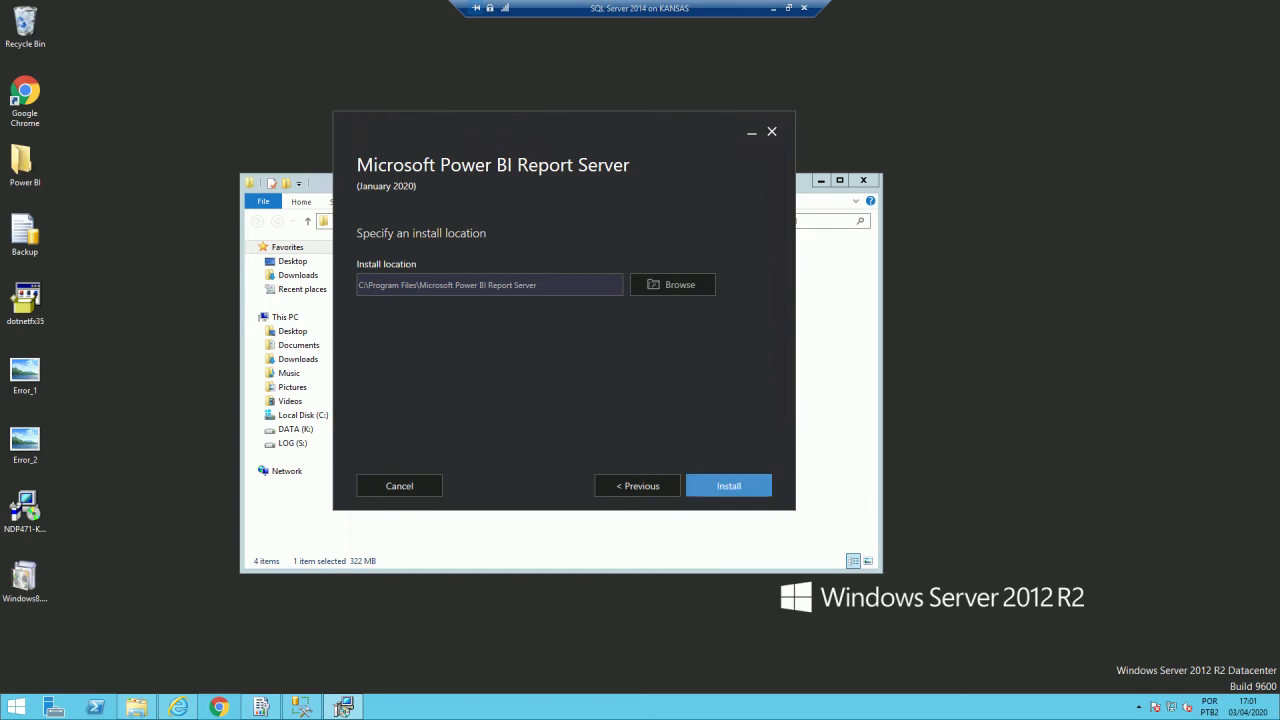
left_click(728, 485)
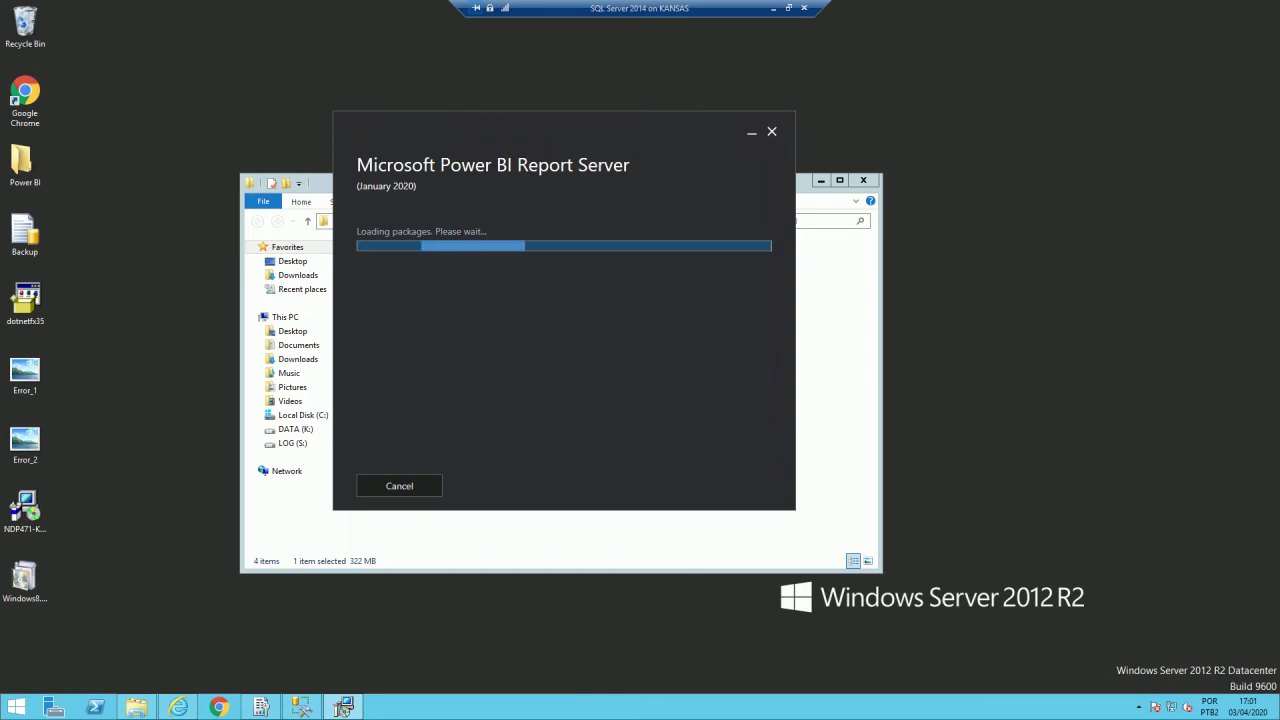
Step: Check the MSSQLSERVER report server status and the Report Manager home page during the installation, and close the command window
left_click(261, 707)
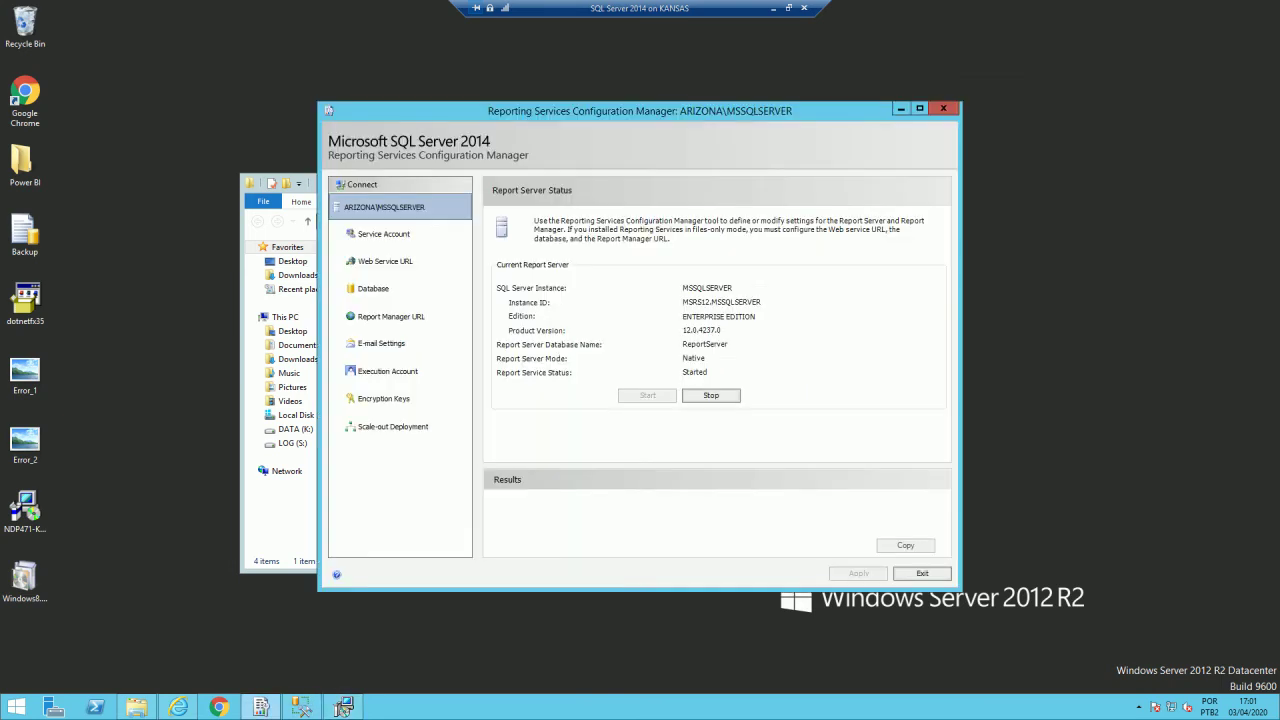
left_click(178, 707)
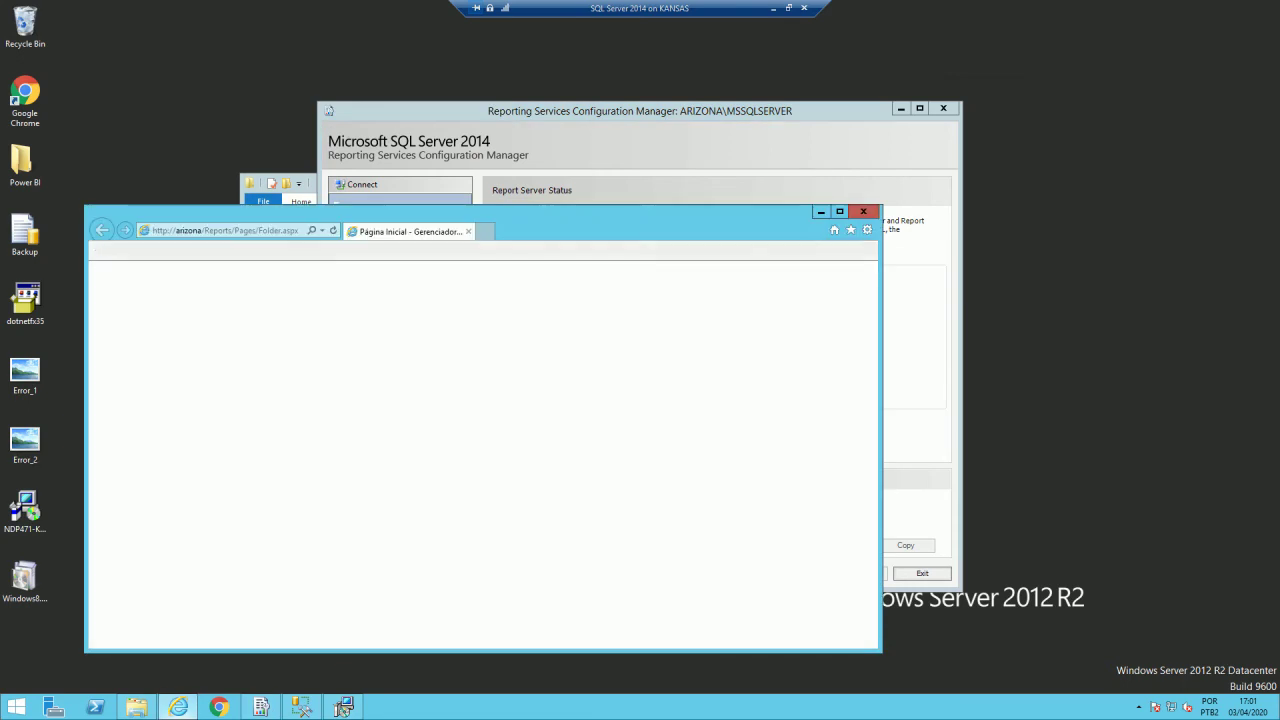
left_click_drag(600, 214, 637, 187)
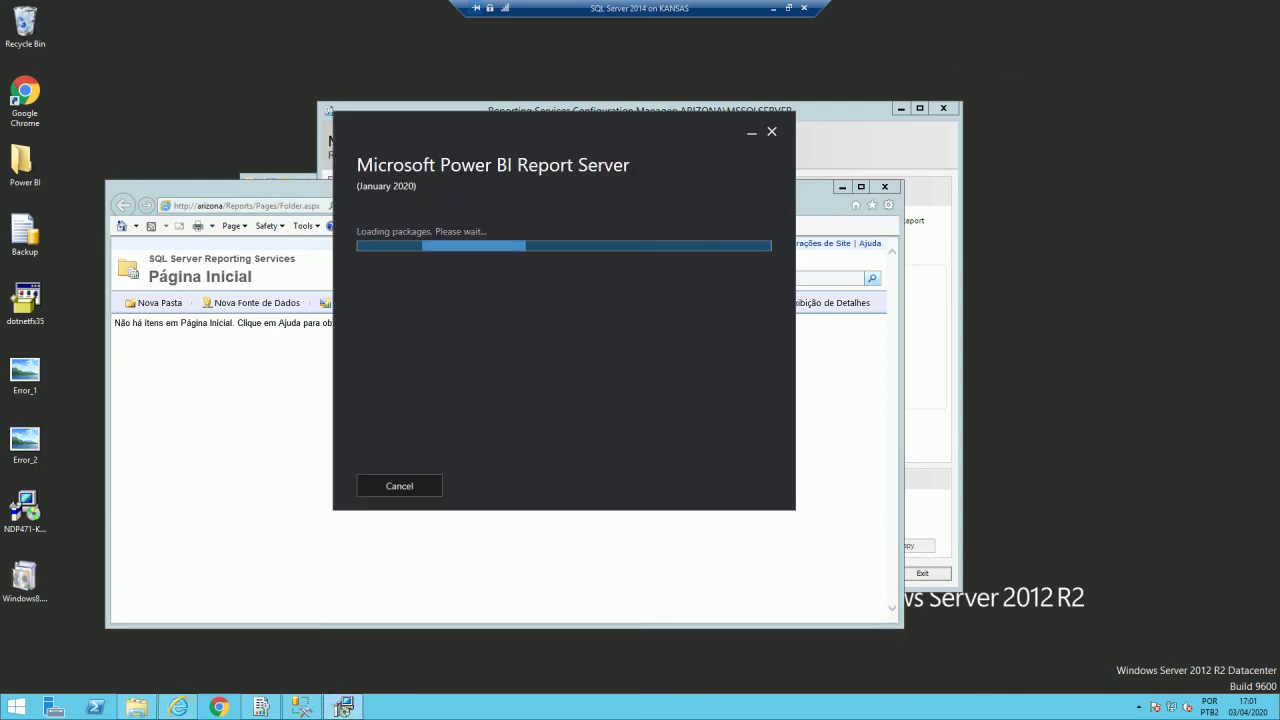
key("alt+Tab")
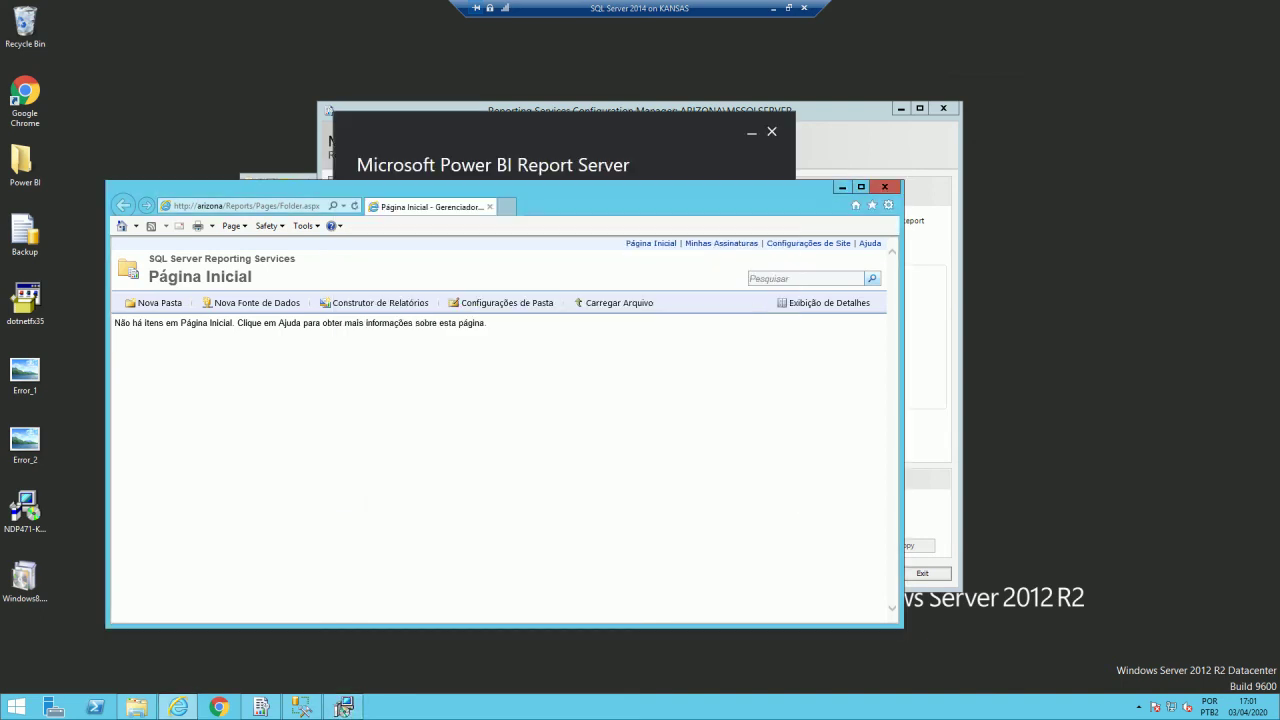
left_click_drag(500, 188, 626, 113)
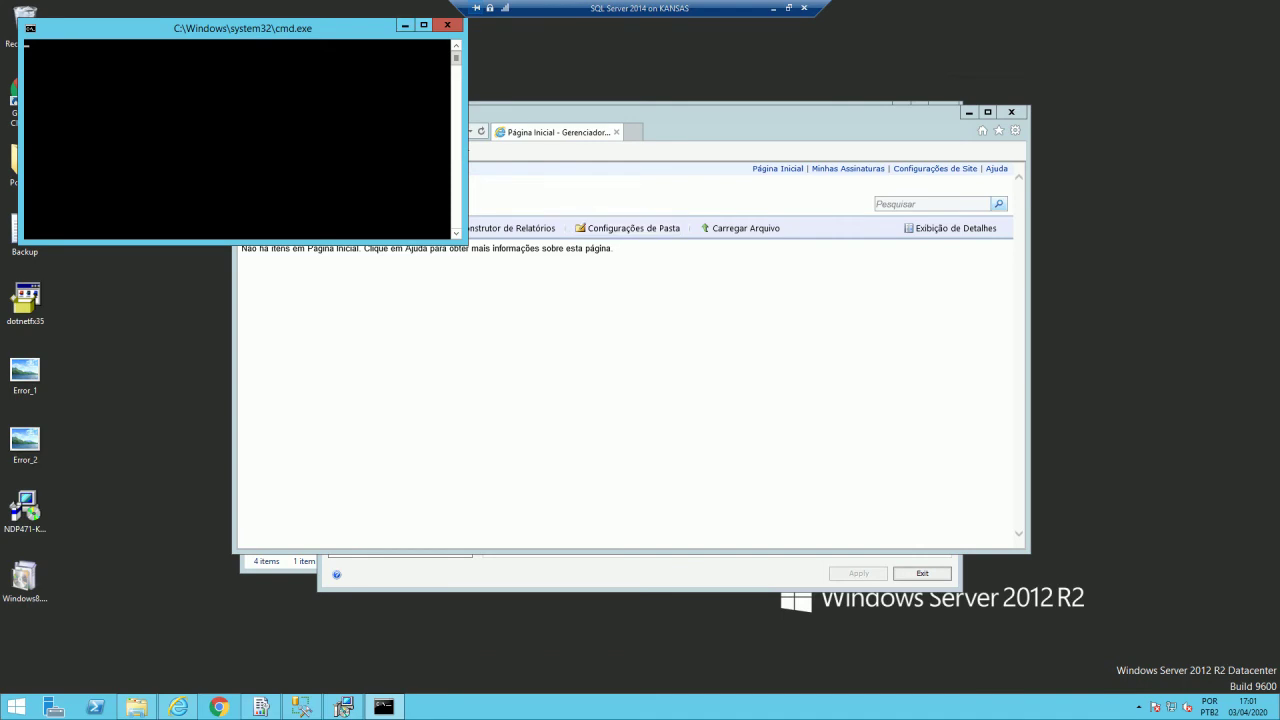
left_click(447, 24)
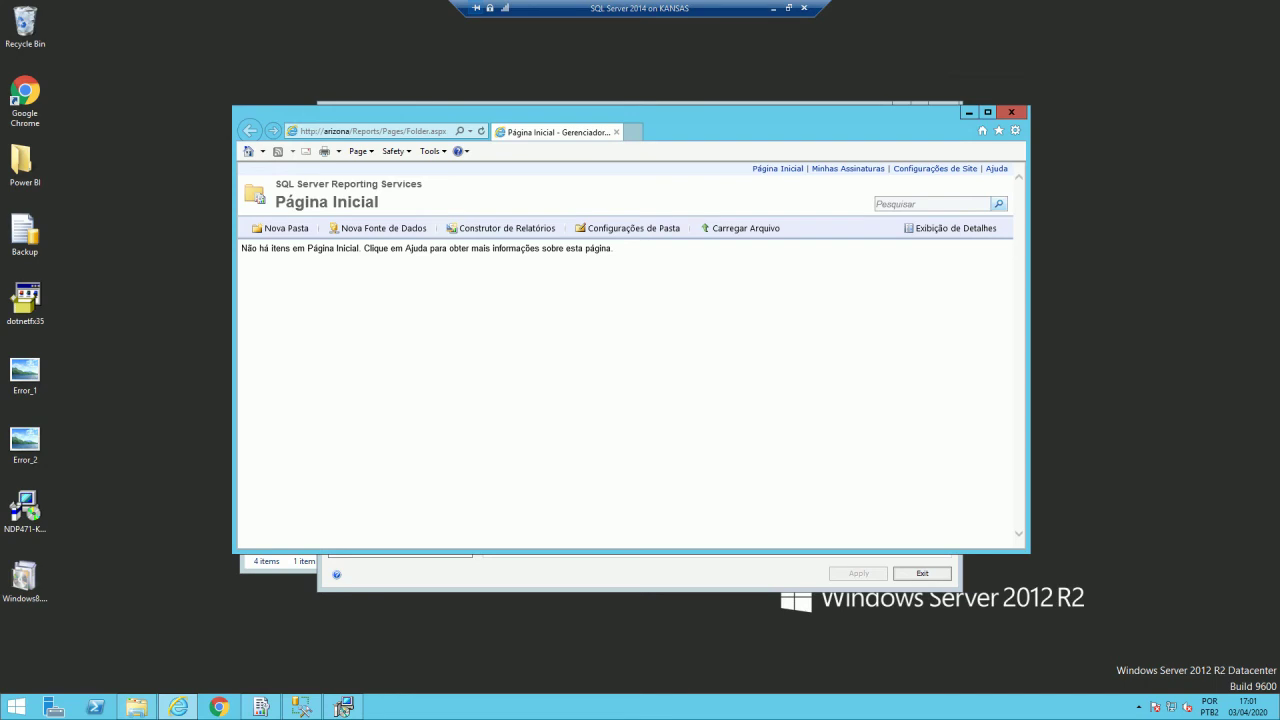
Step: Show the PowerBIReportServer installer in the Power BI folder beside the Report Manager page, and close the browser
left_click(136, 706)
left_click_drag(540, 183, 311, 236)
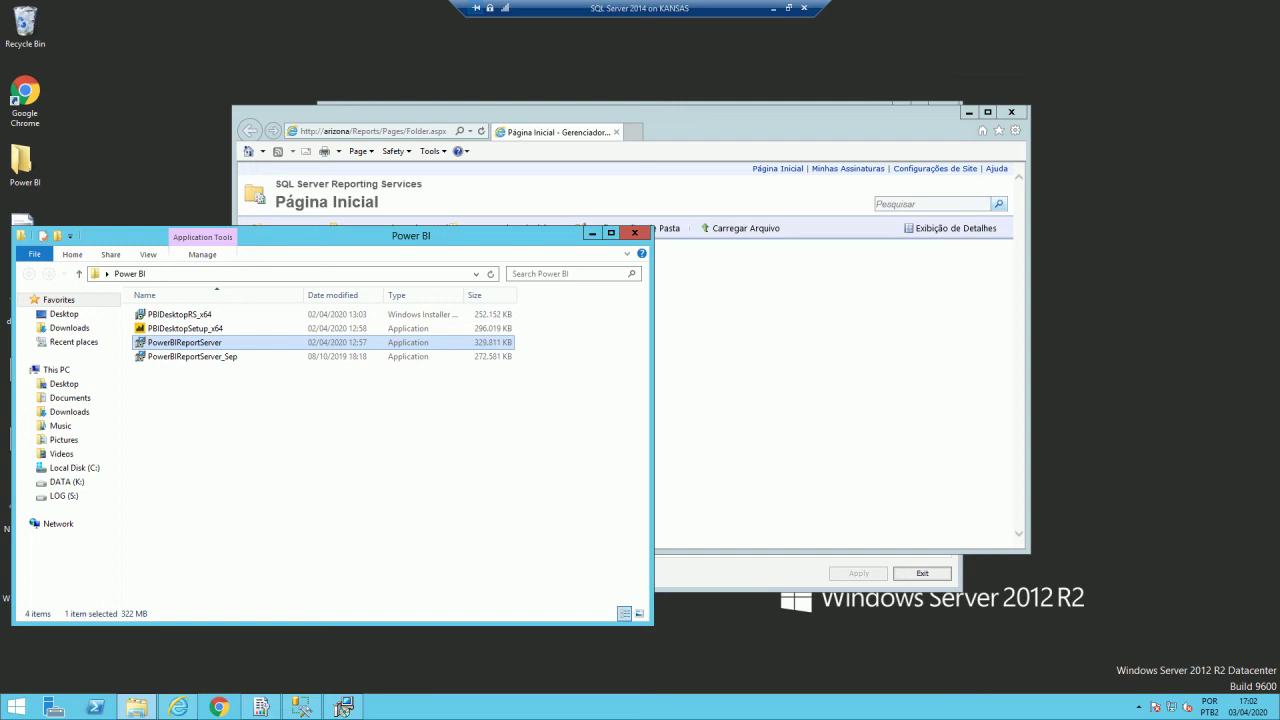
left_click_drag(400, 235, 1080, 249)
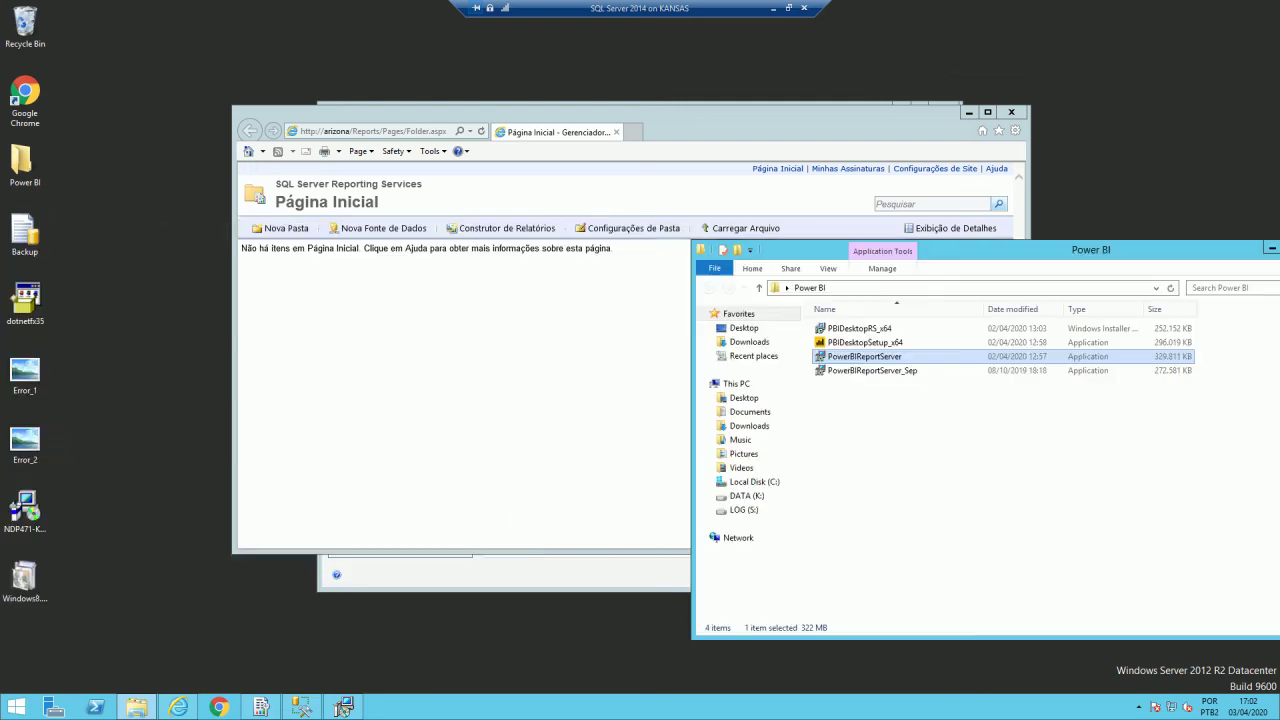
left_click_drag(800, 112, 588, 39)
left_click(864, 356)
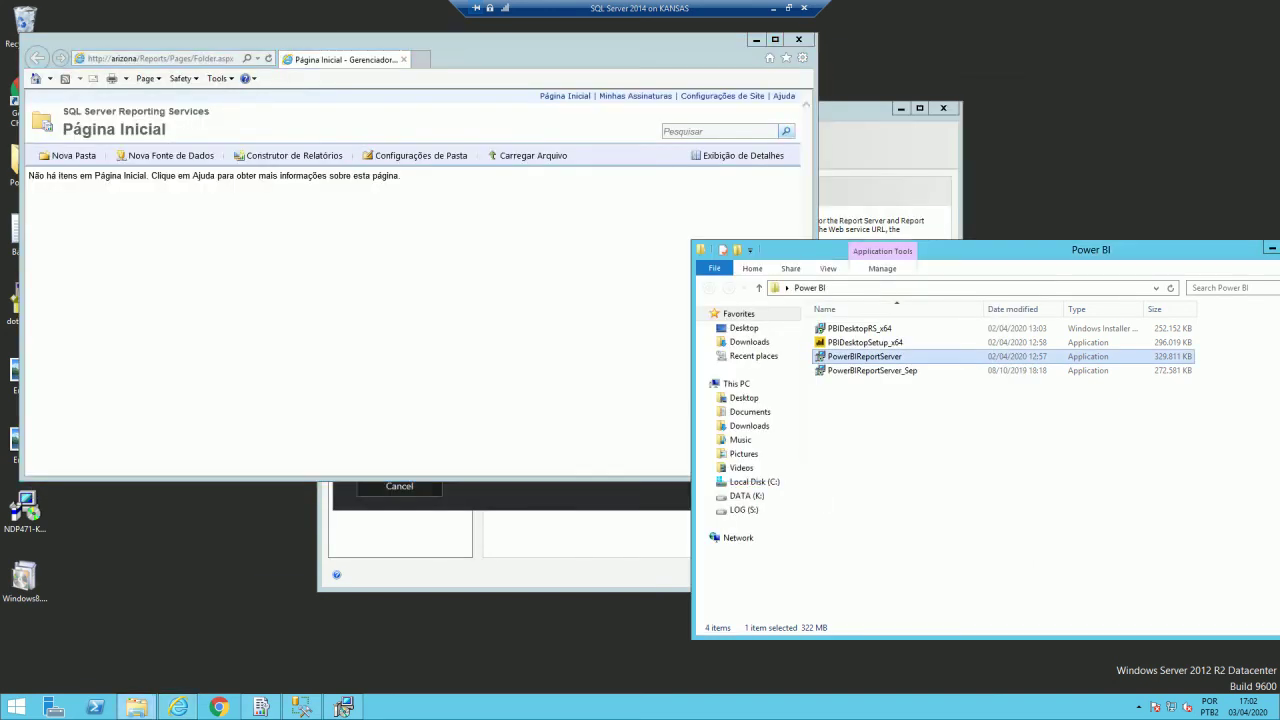
left_click(798, 39)
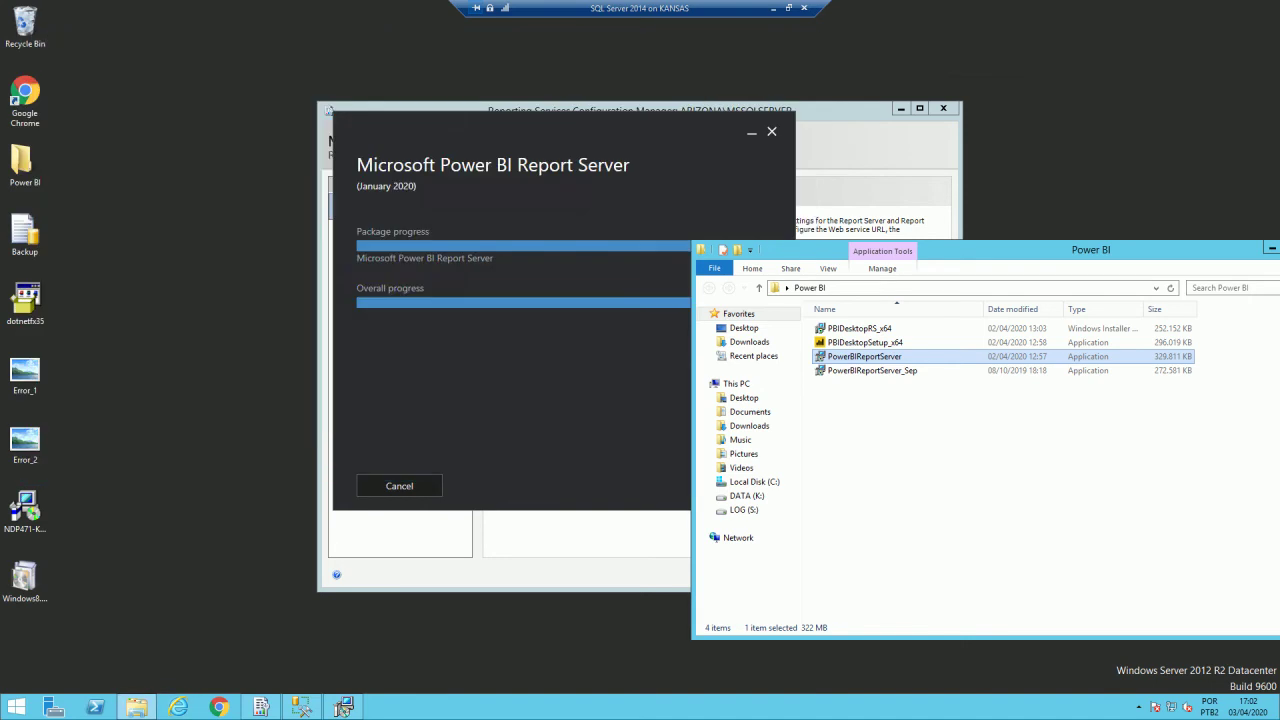
Step: Clear the desktop around the installer by minimizing the Power BI folder and closing Reporting Services Configuration Manager
left_click_drag(600, 132, 262, 49)
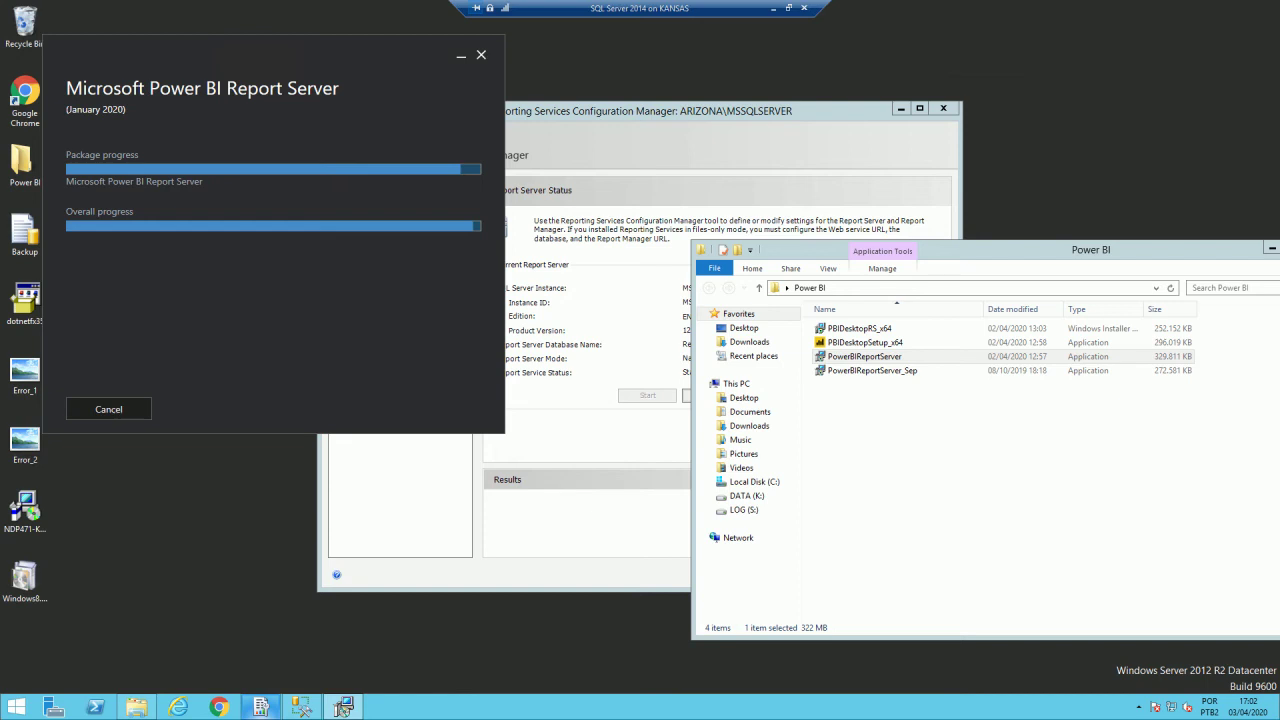
left_click_drag(985, 249, 912, 238)
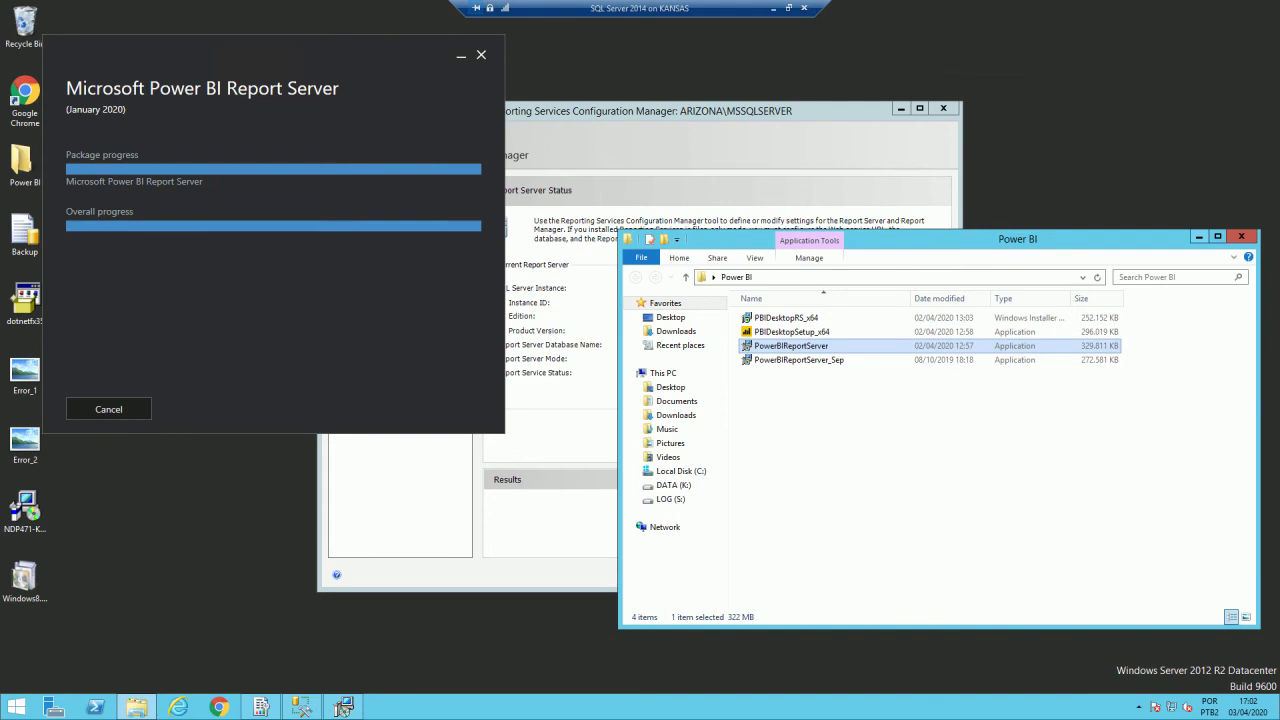
key("super+Down")
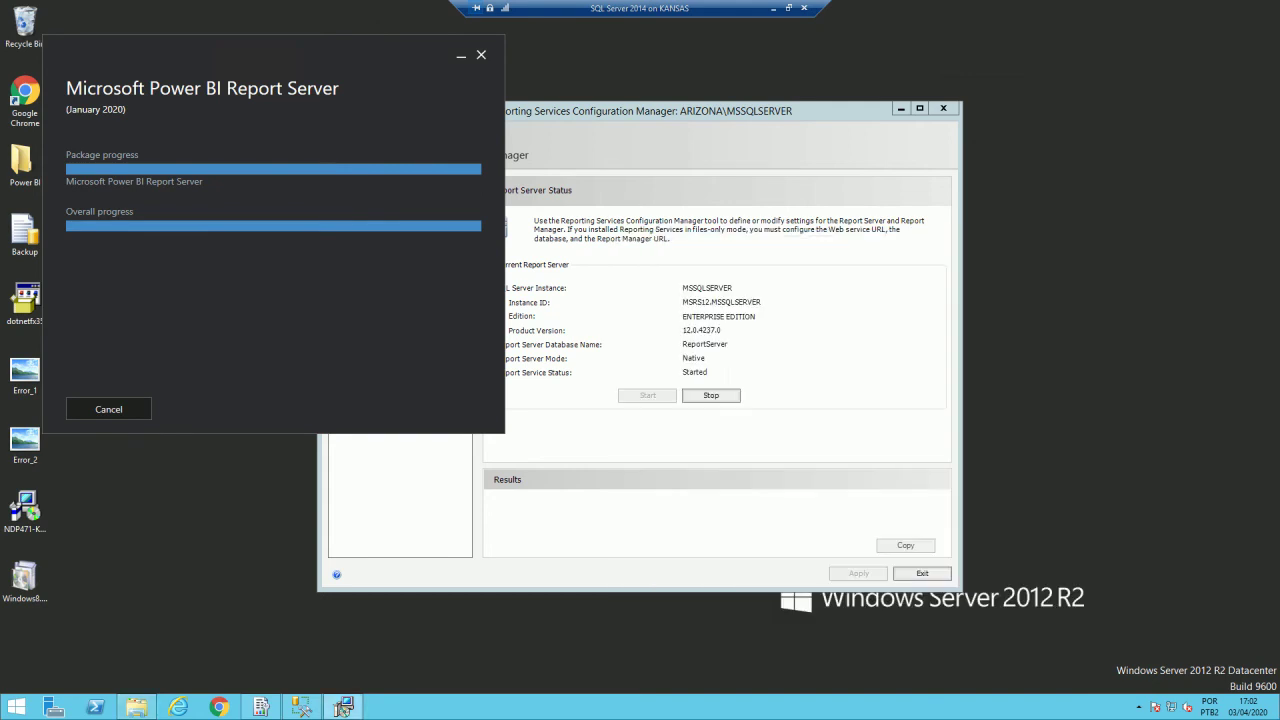
left_click(943, 108)
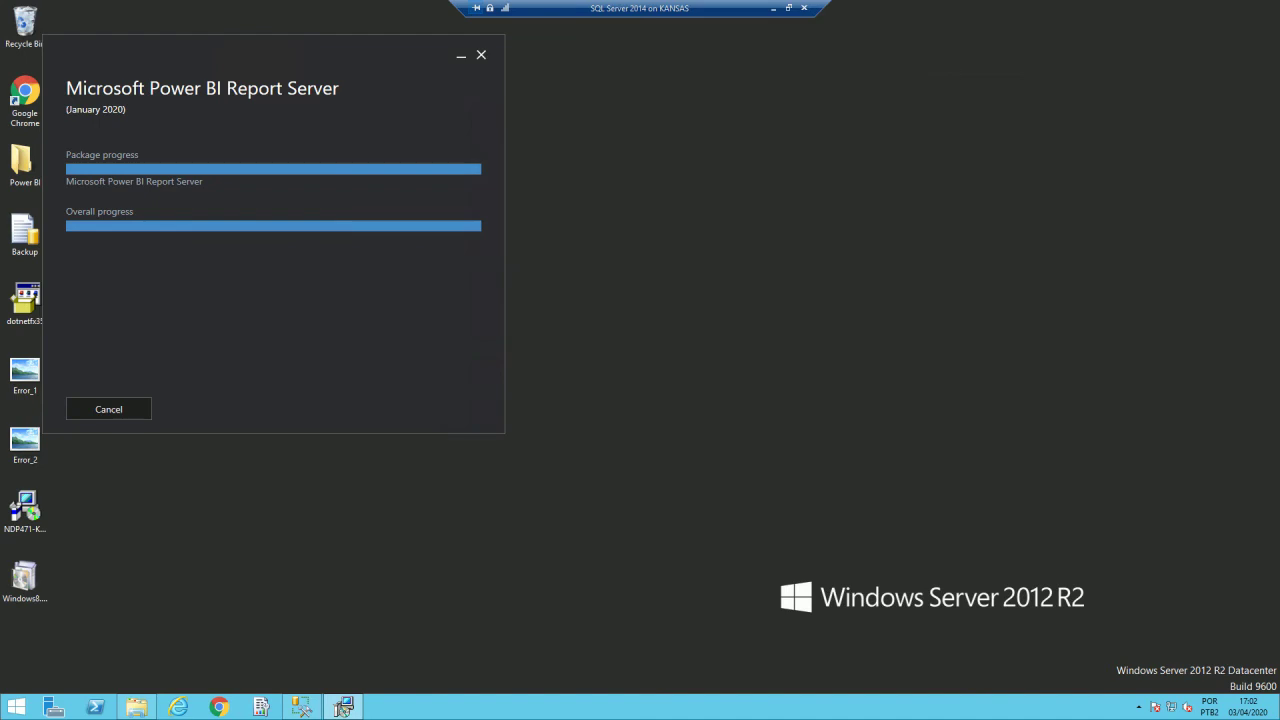
left_click_drag(260, 55, 524, 151)
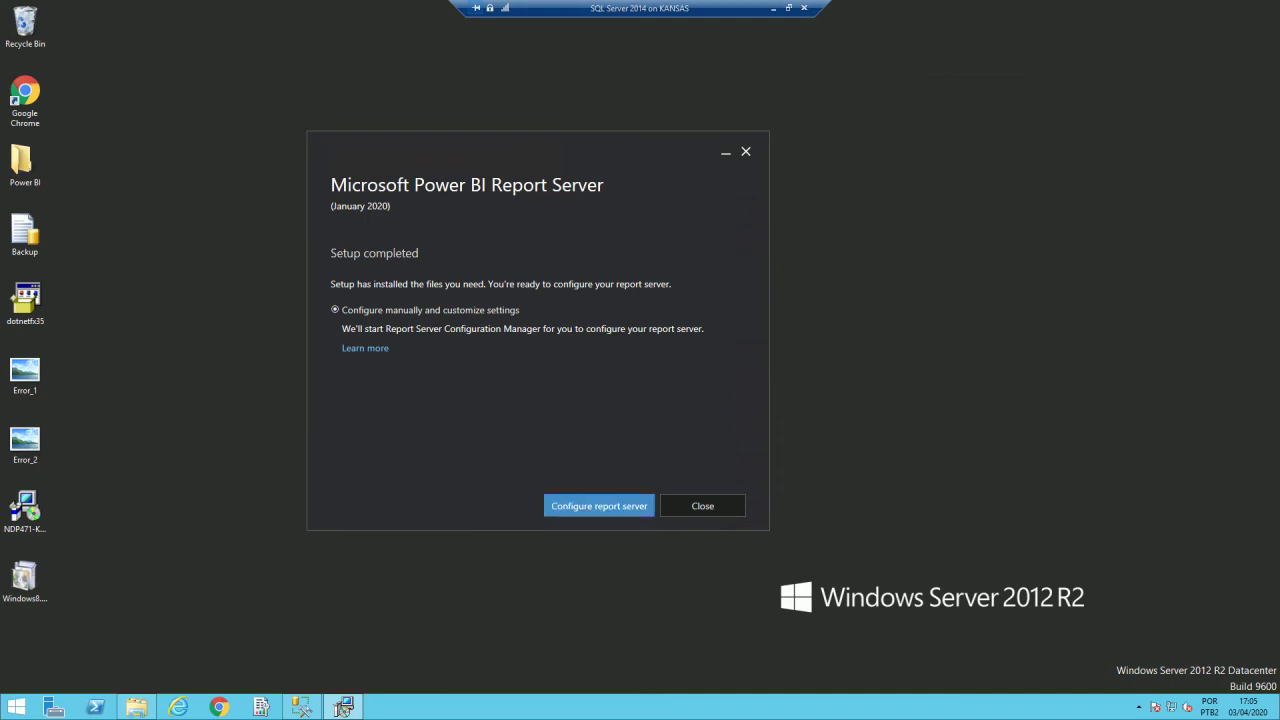
Step: Start configuring the report server, connect to the PBIRS instance on ARIZONA, and open the service account settings in the maximized window
key("Return")
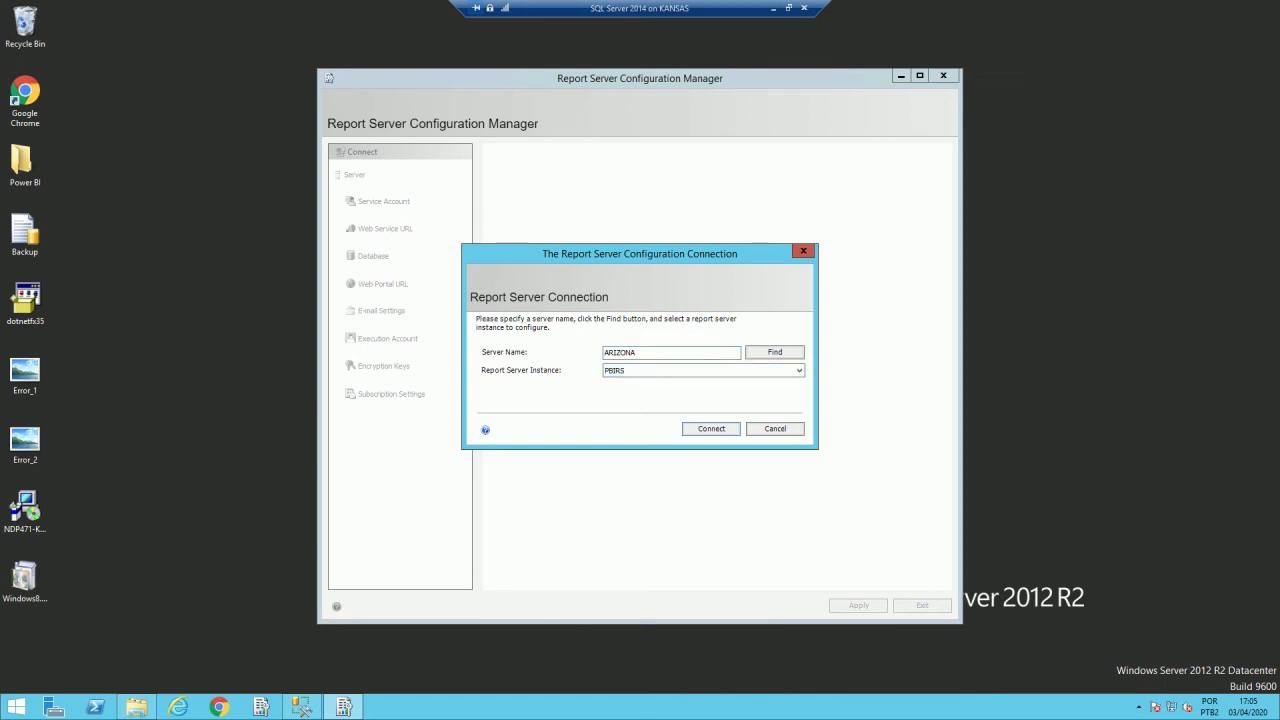
key("Return")
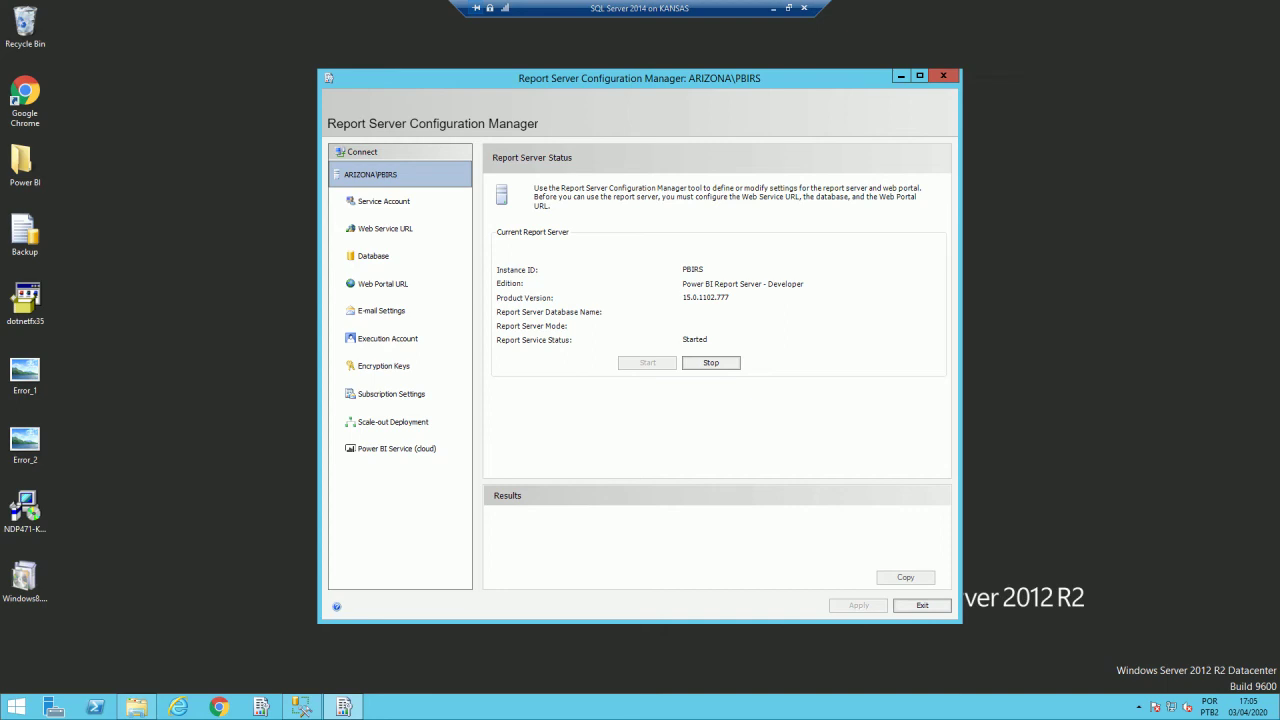
key("super+Up")
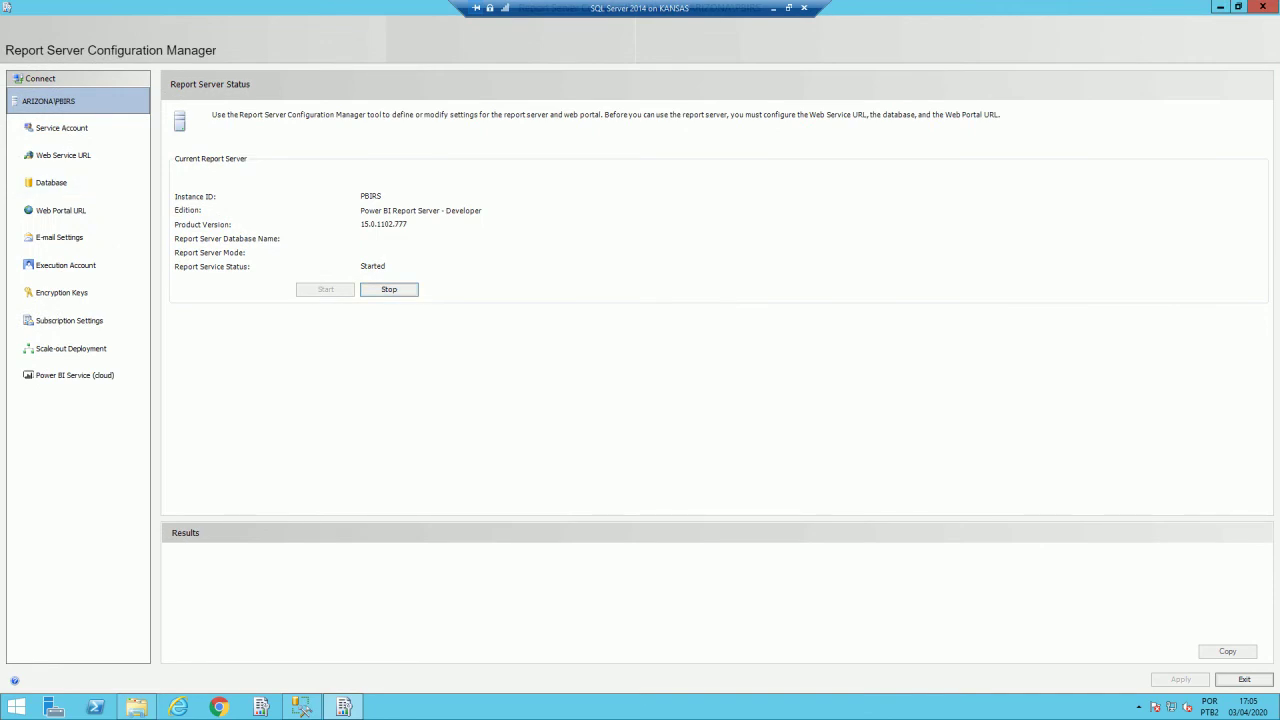
left_click(85, 128)
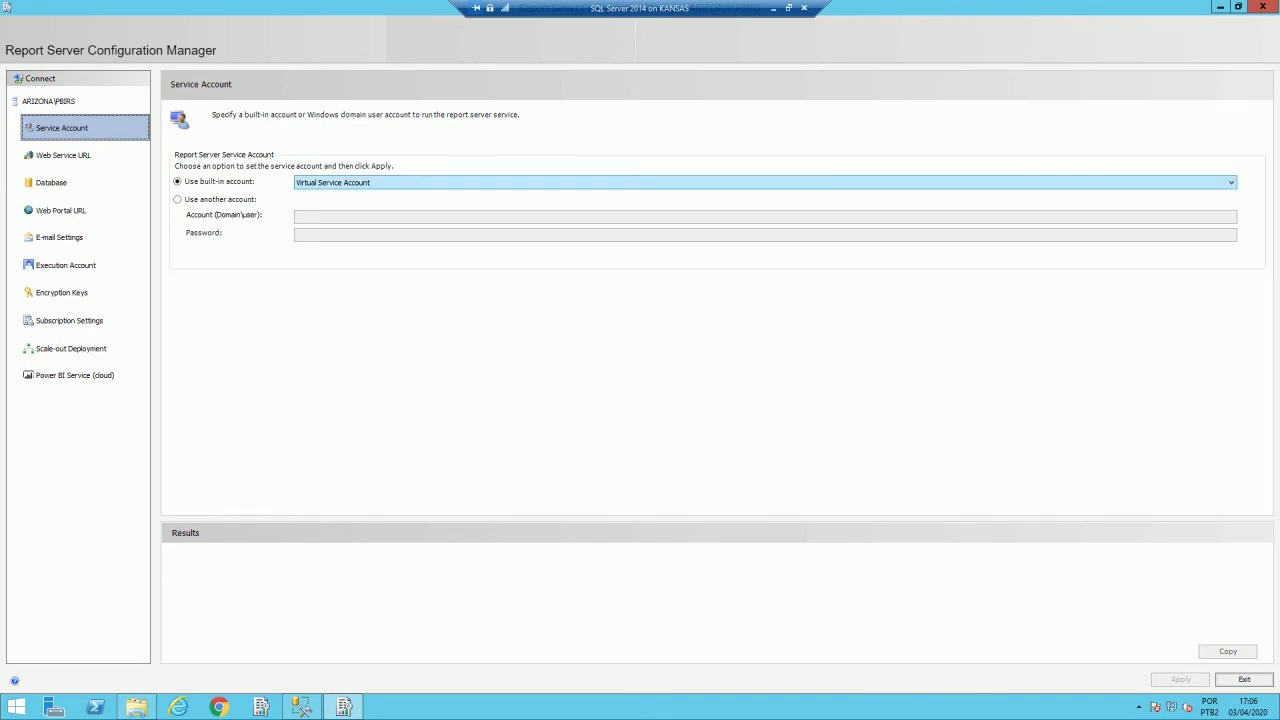
Step: Try Network Service and the option to use another account for the report server service
left_click(764, 182)
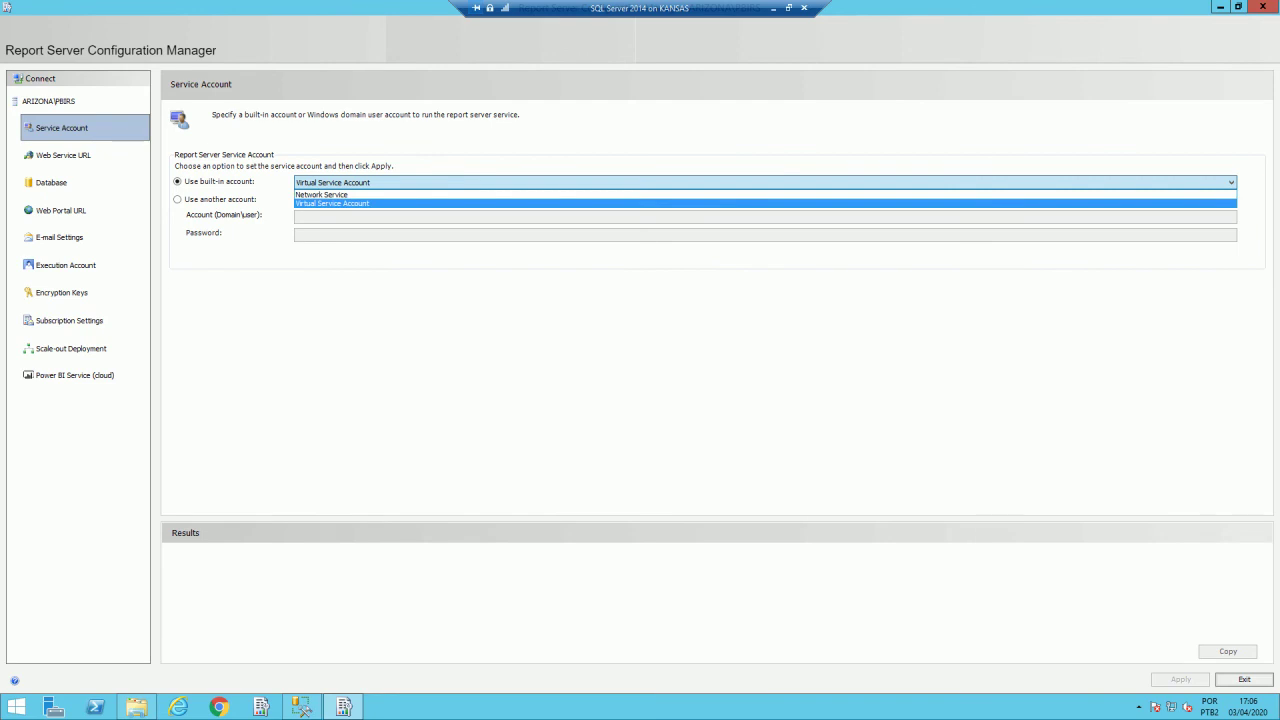
key("Up")
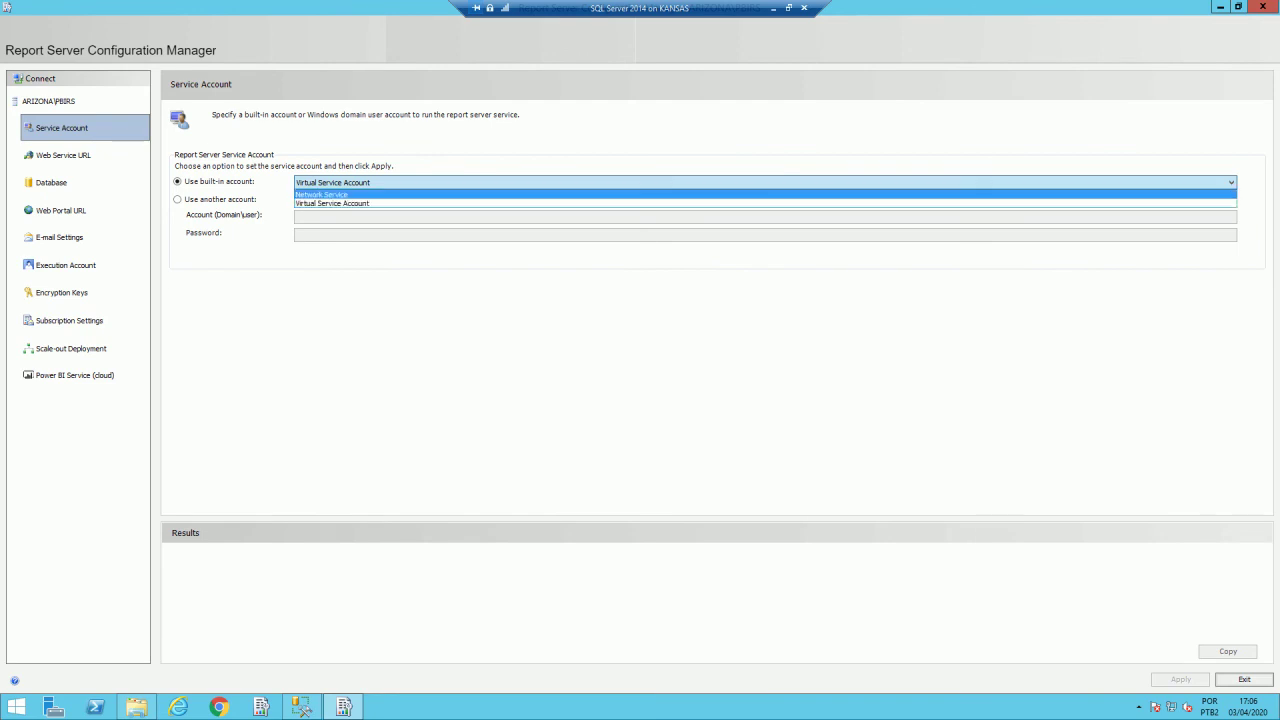
key("Return")
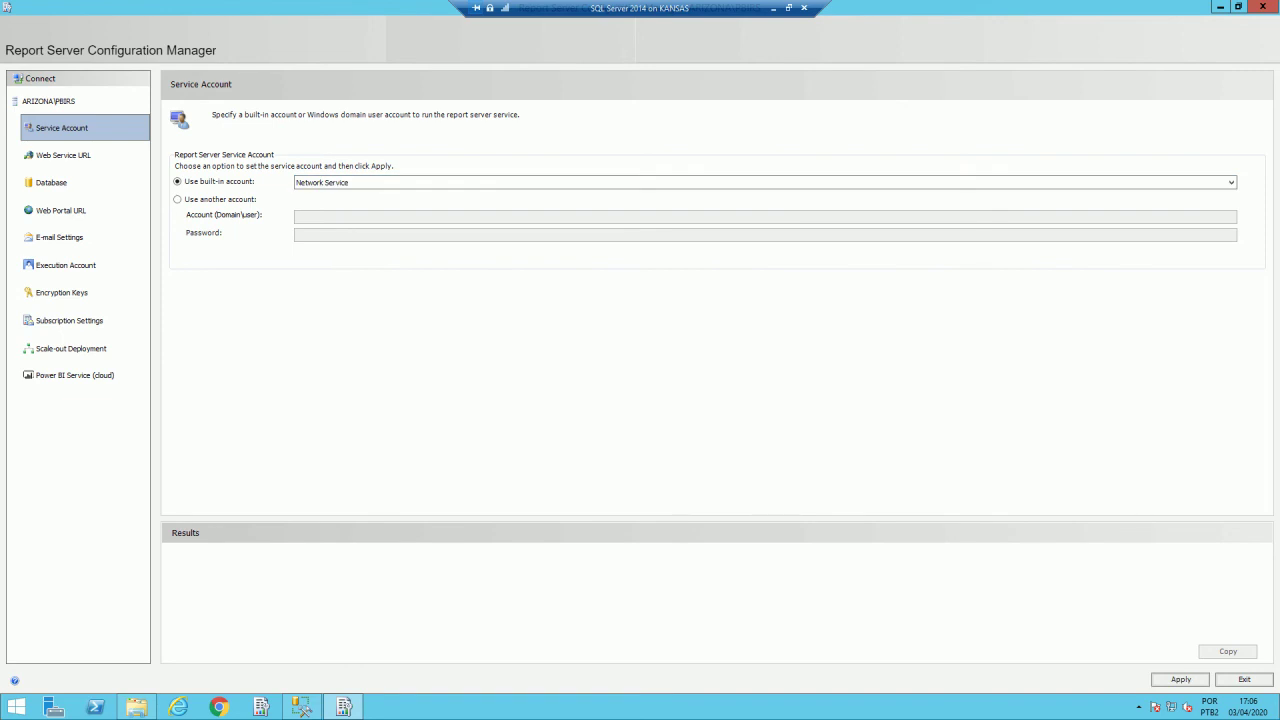
left_click(177, 199)
left_click(297, 216)
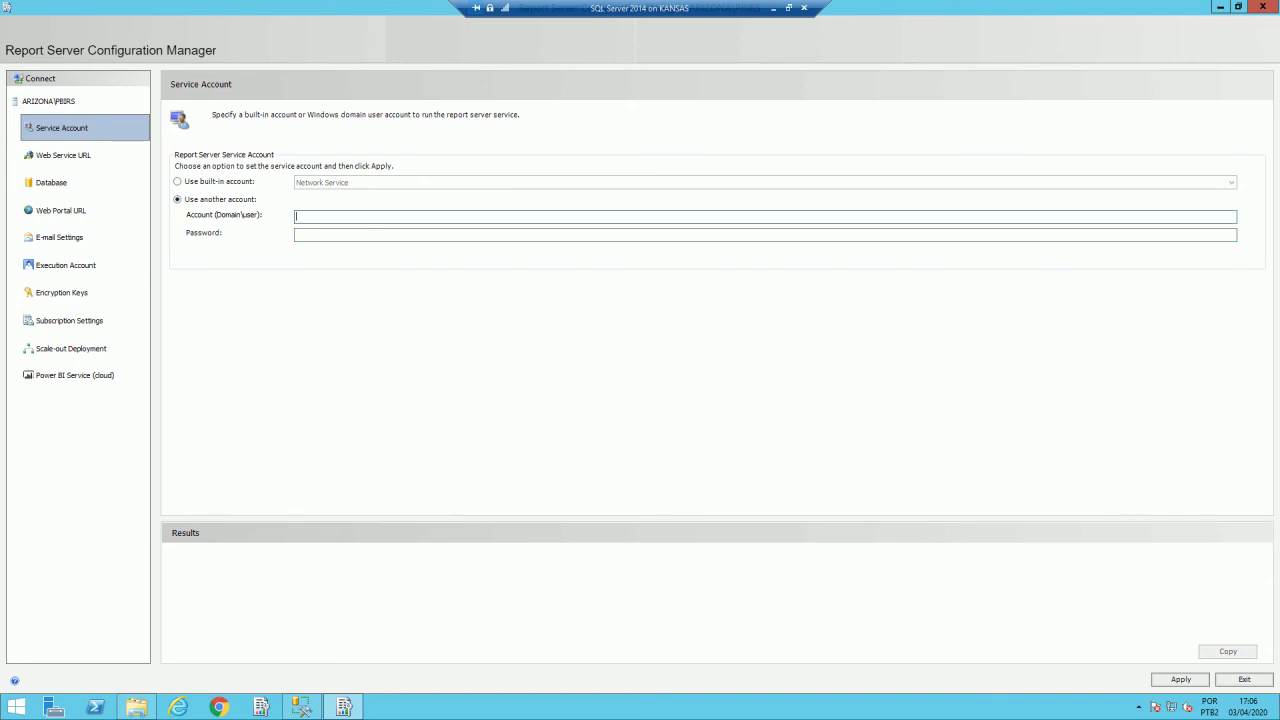
left_click(177, 181)
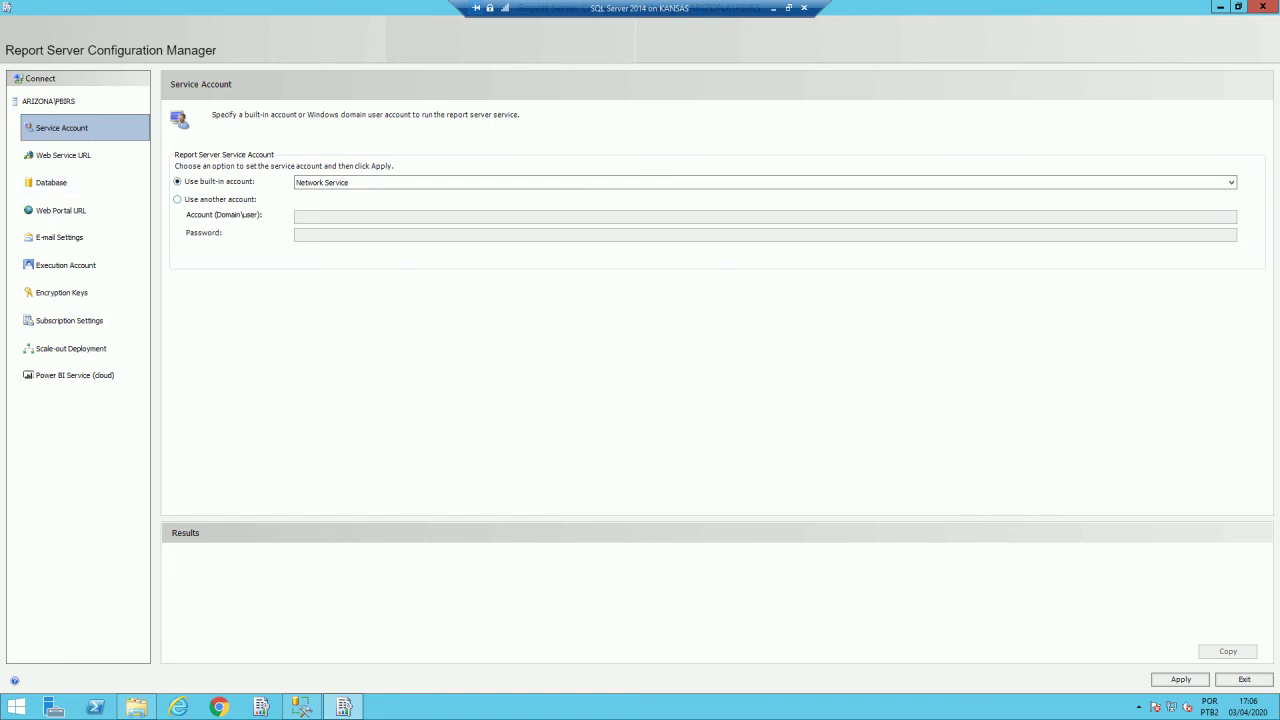
Step: Apply the built-in Virtual Service Account to the report server service, and open the Web Service URL settings
left_click(337, 182)
left_click(337, 203)
left_click(84, 155)
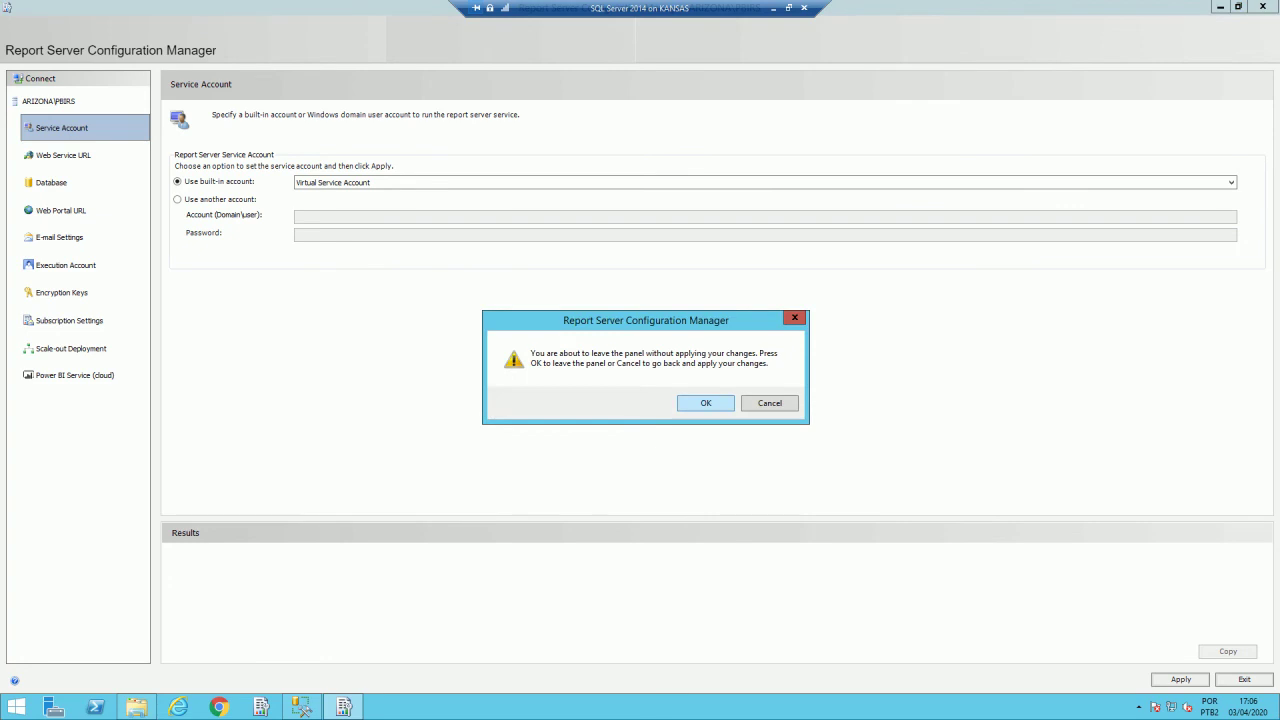
left_click(794, 317)
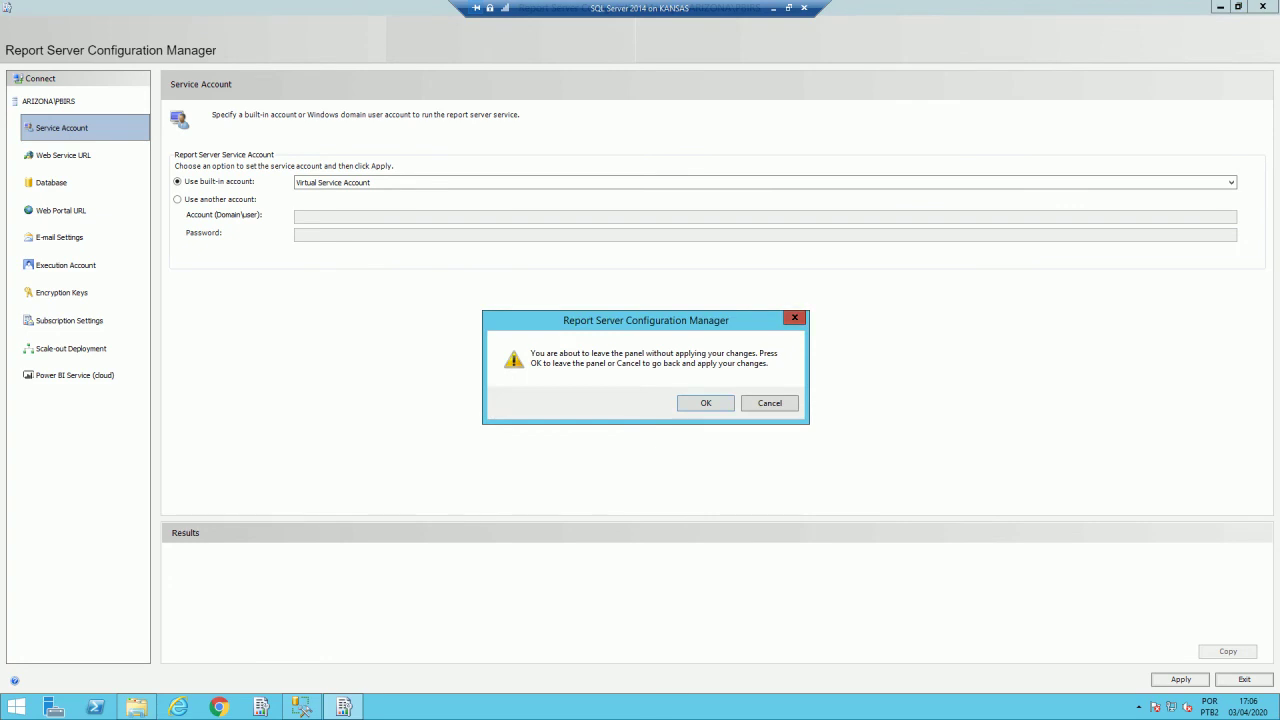
left_click(1180, 679)
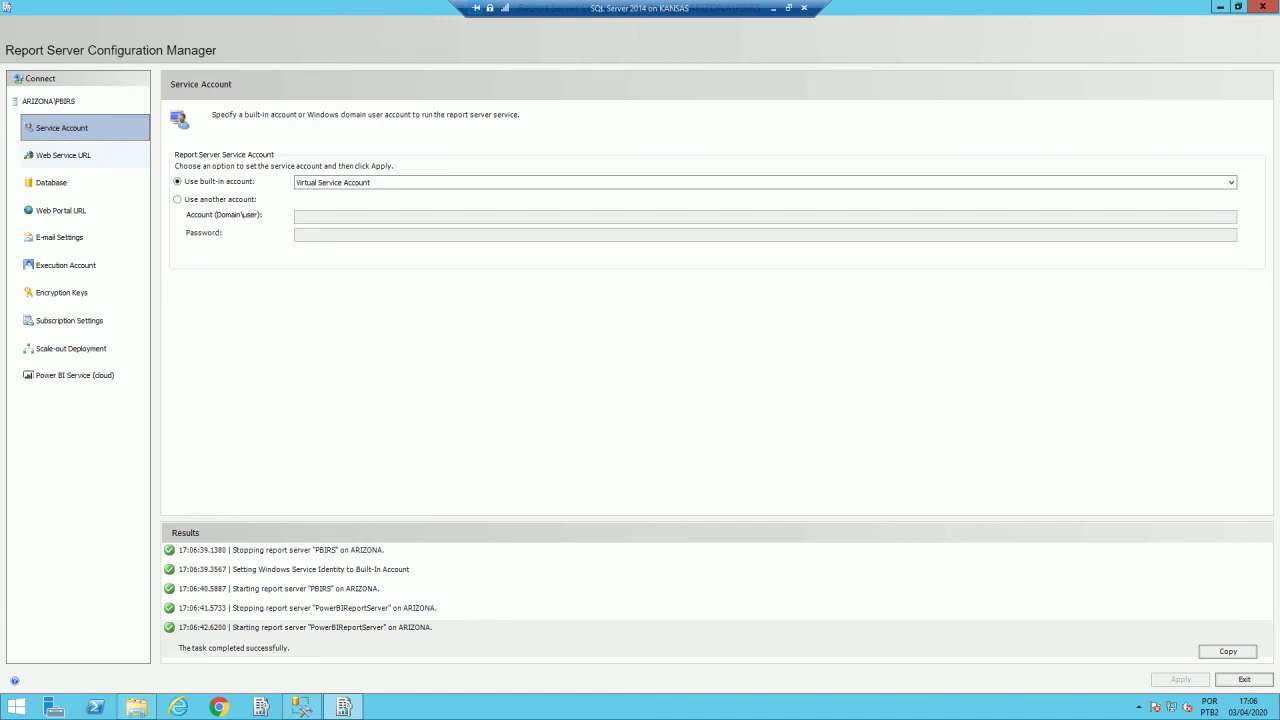
left_click(63, 155)
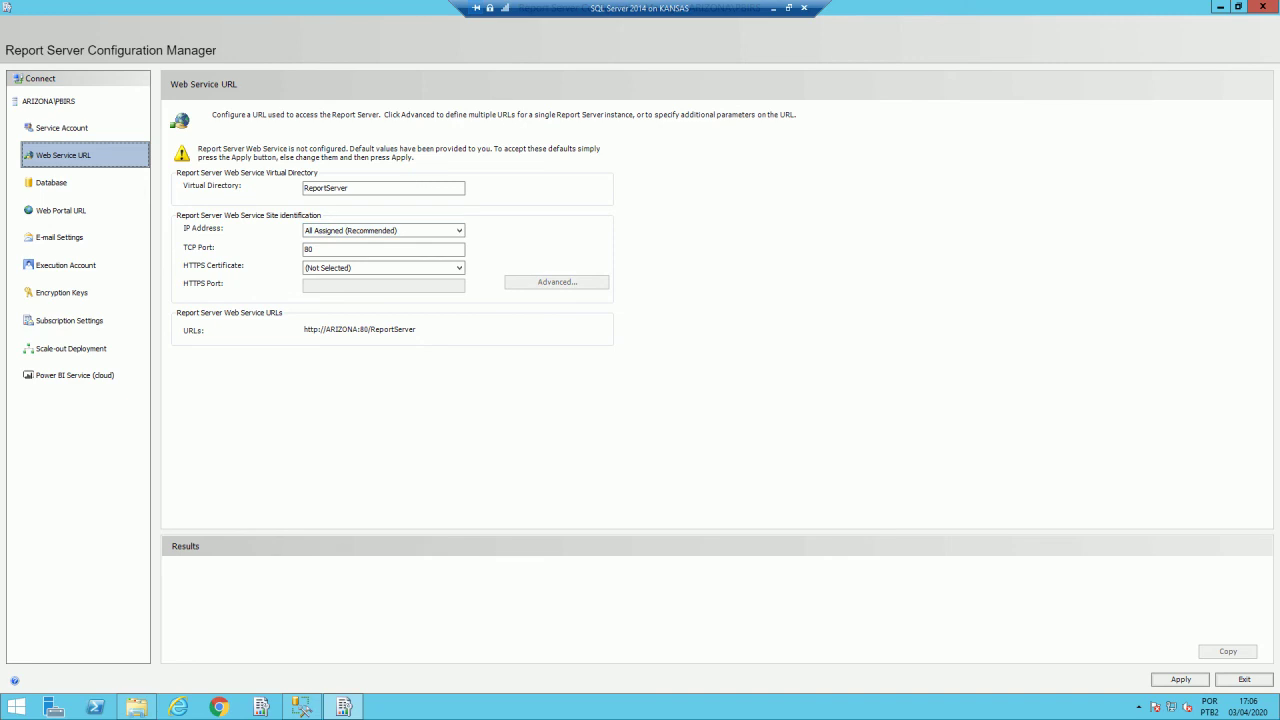
Step: Set the report server Web Service virtual directory to ReportServer_BI and apply the URL configuration
left_click(349, 188)
type("_BI")
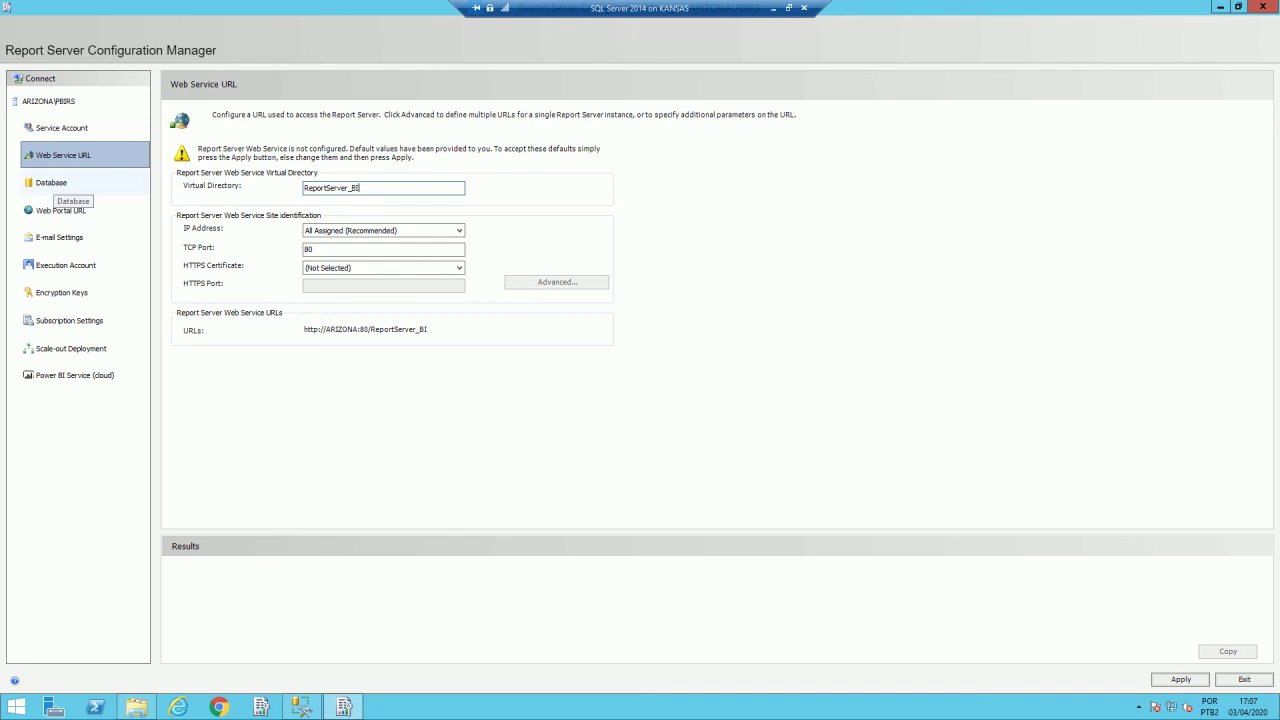
key("Return")
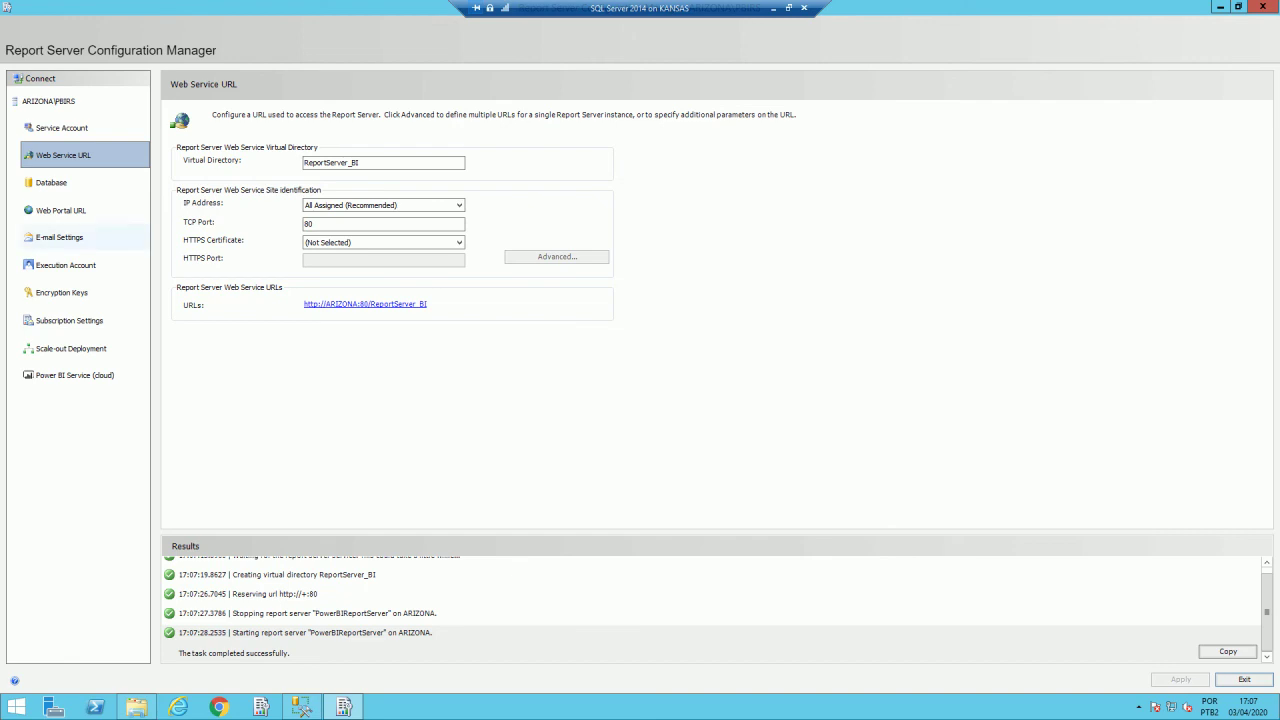
Step: Open the report server database settings, and examine the existing ReportServer and ReportServerTempDB databases in SQL Server Management Studio
left_click(84, 182)
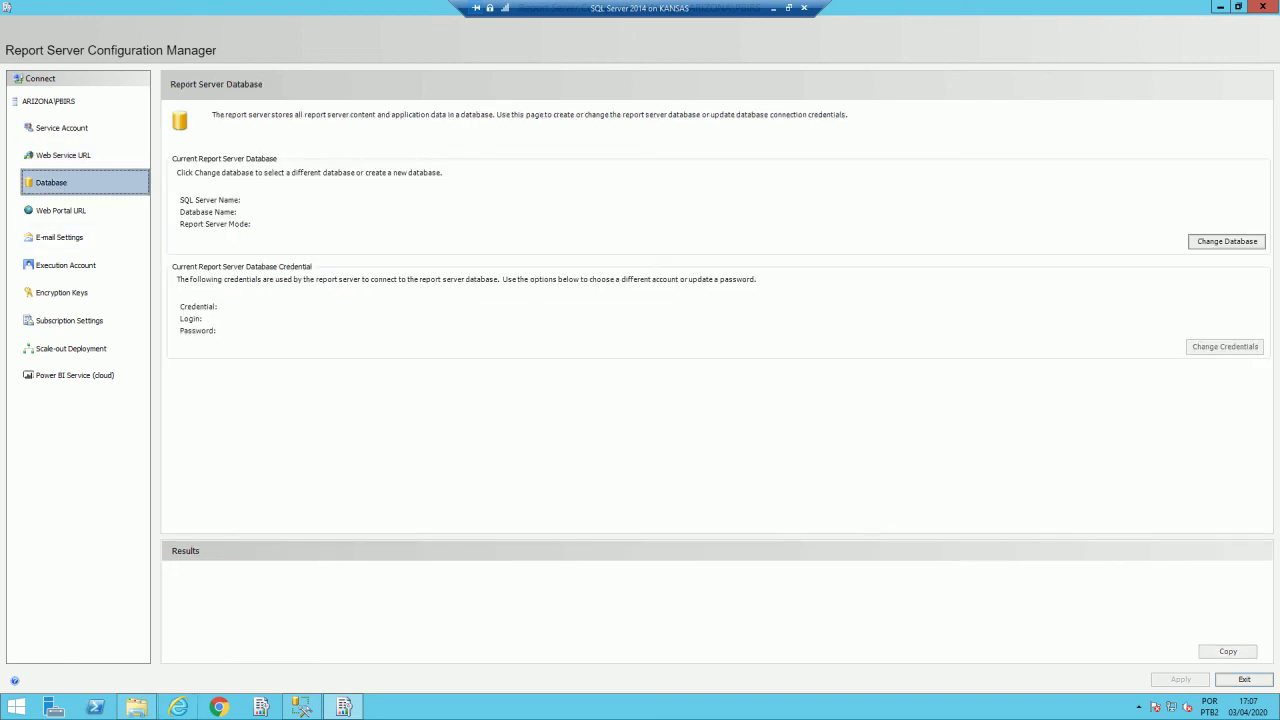
left_click(302, 707)
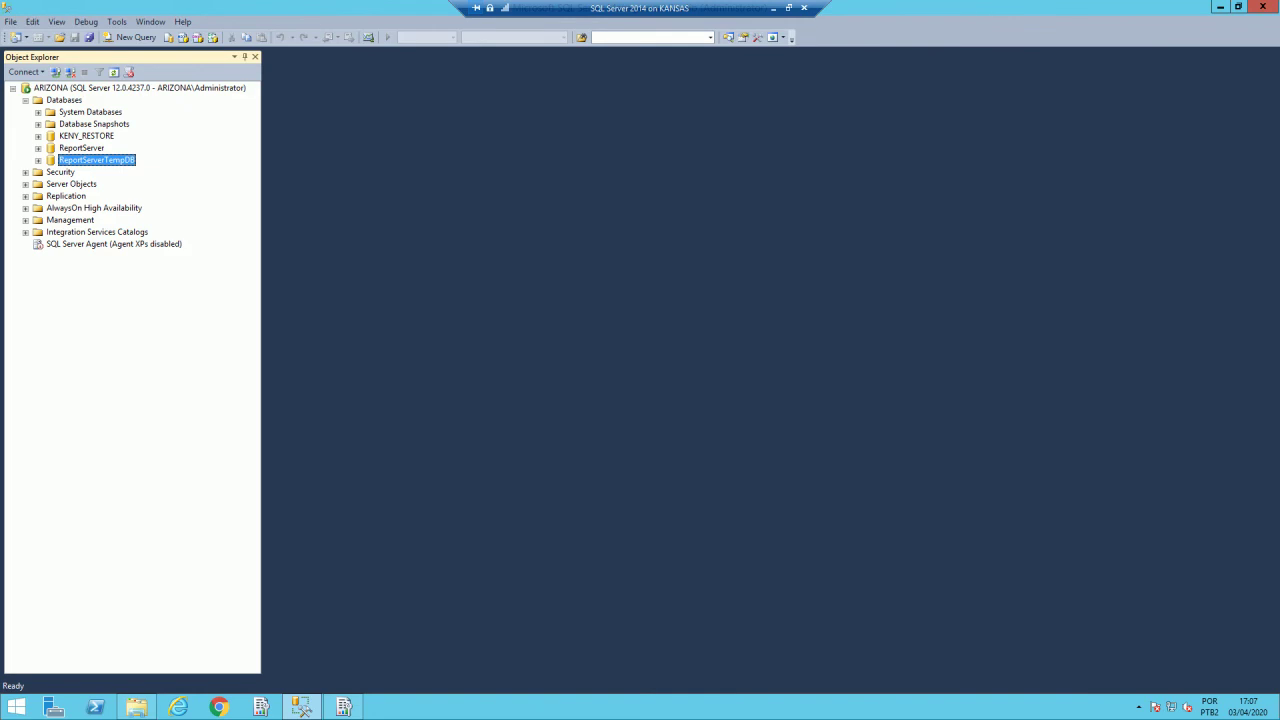
left_click(81, 148)
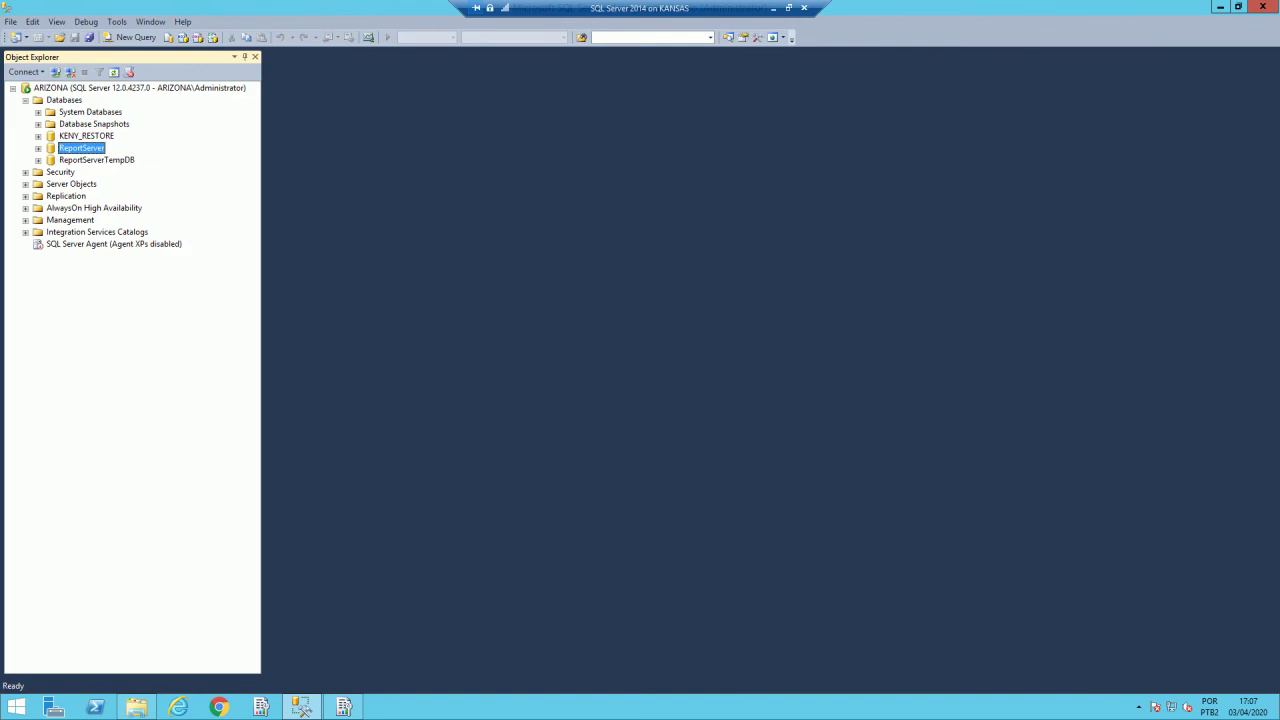
left_click(96, 160)
left_click(81, 148)
left_click(343, 707)
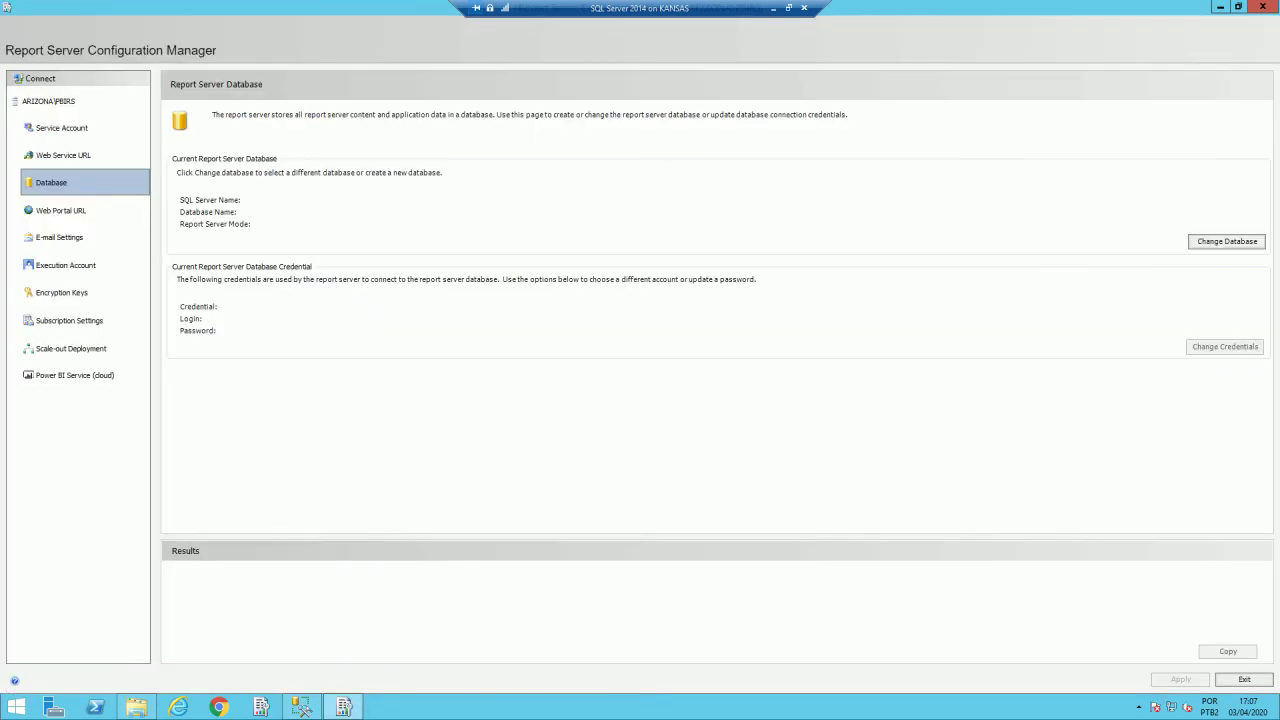
Step: Start creating a new report server database, connecting to the ARIZONA server with Current User - Integrated Security
left_click(1226, 241)
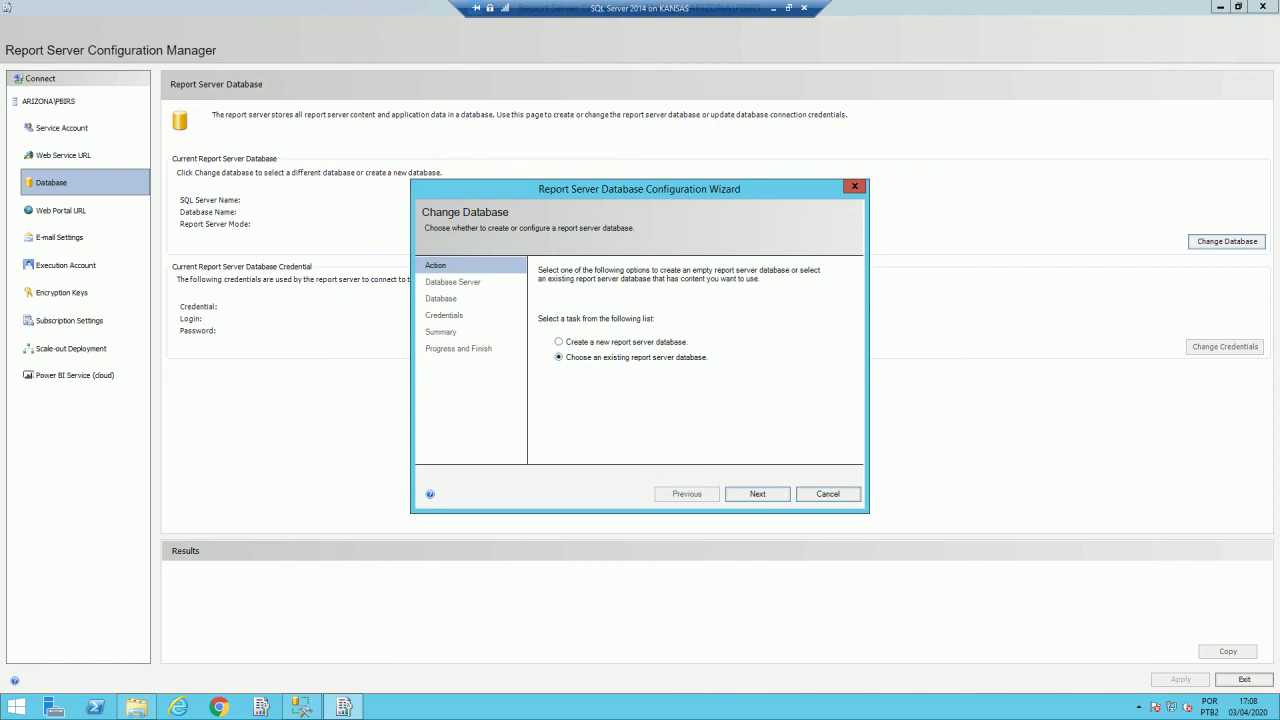
key("Return")
key("Return")
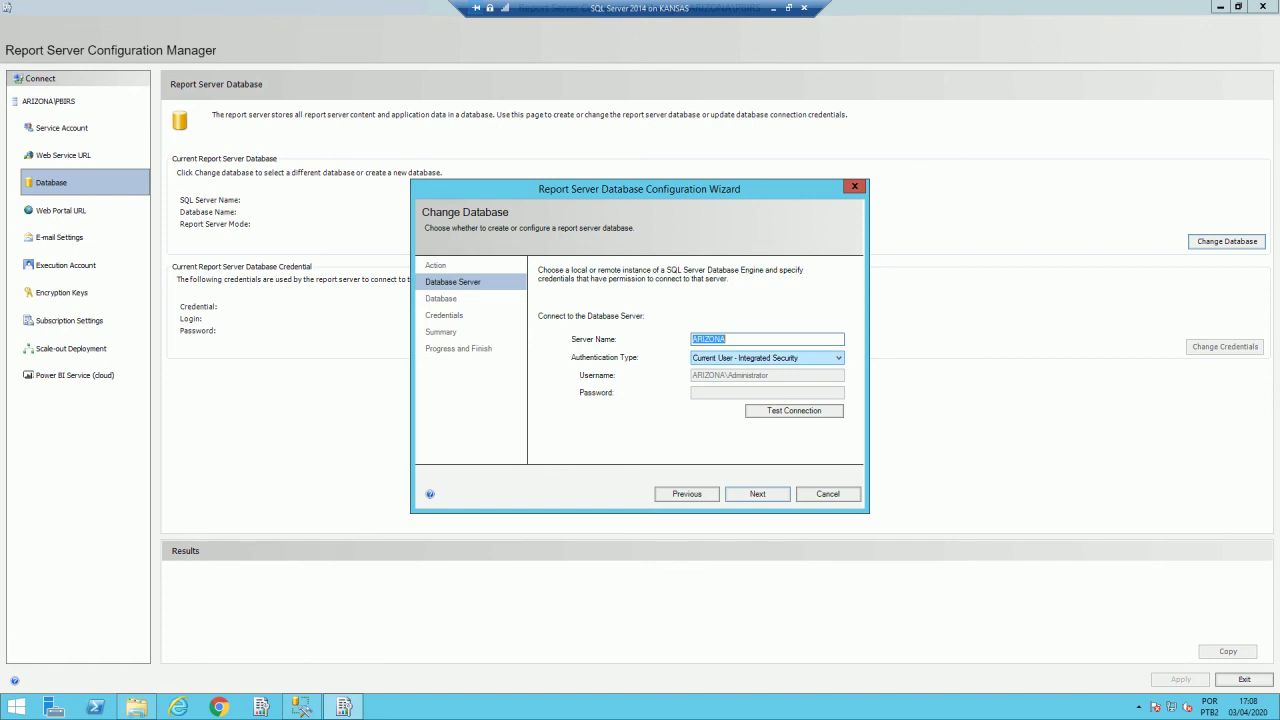
left_click(766, 357)
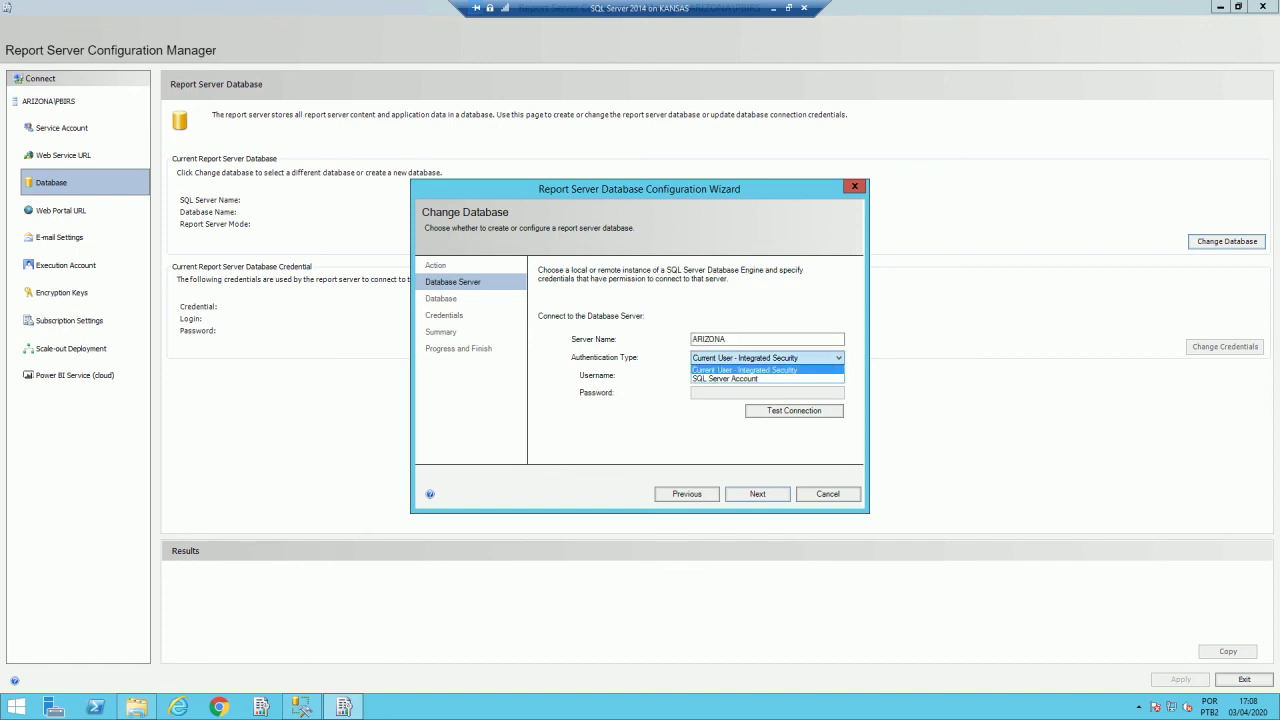
key("Escape")
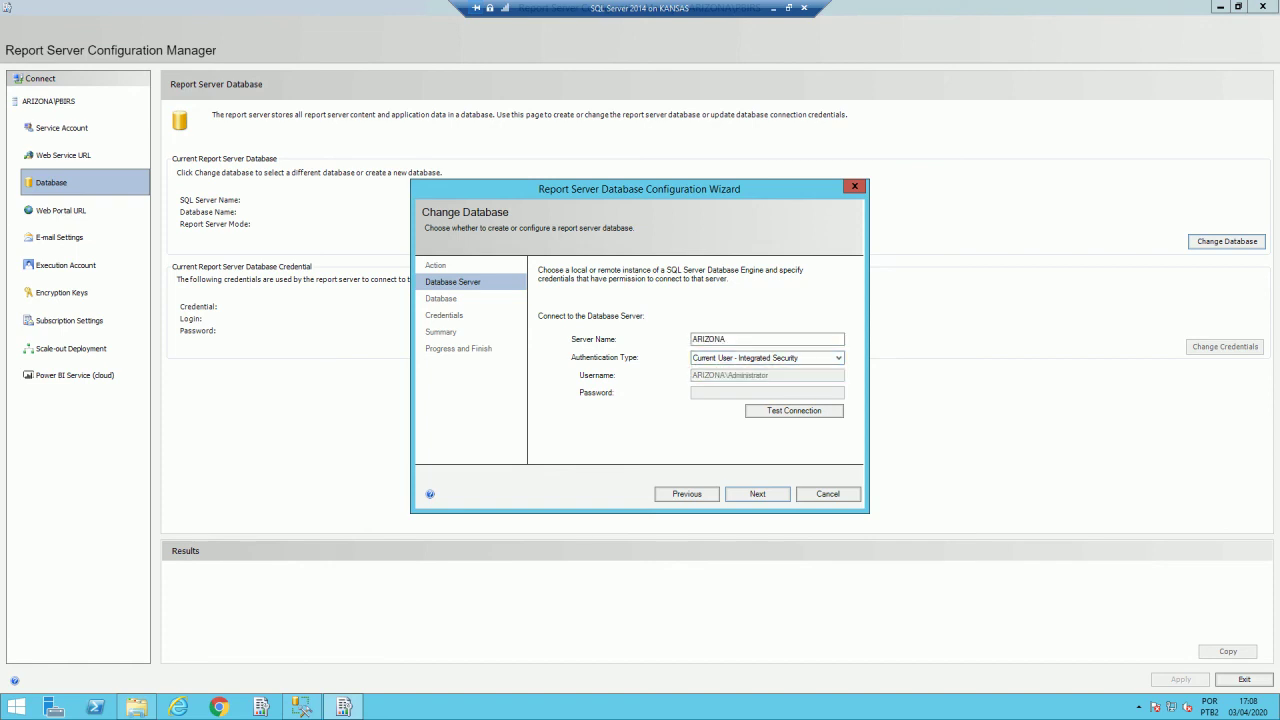
key("Return")
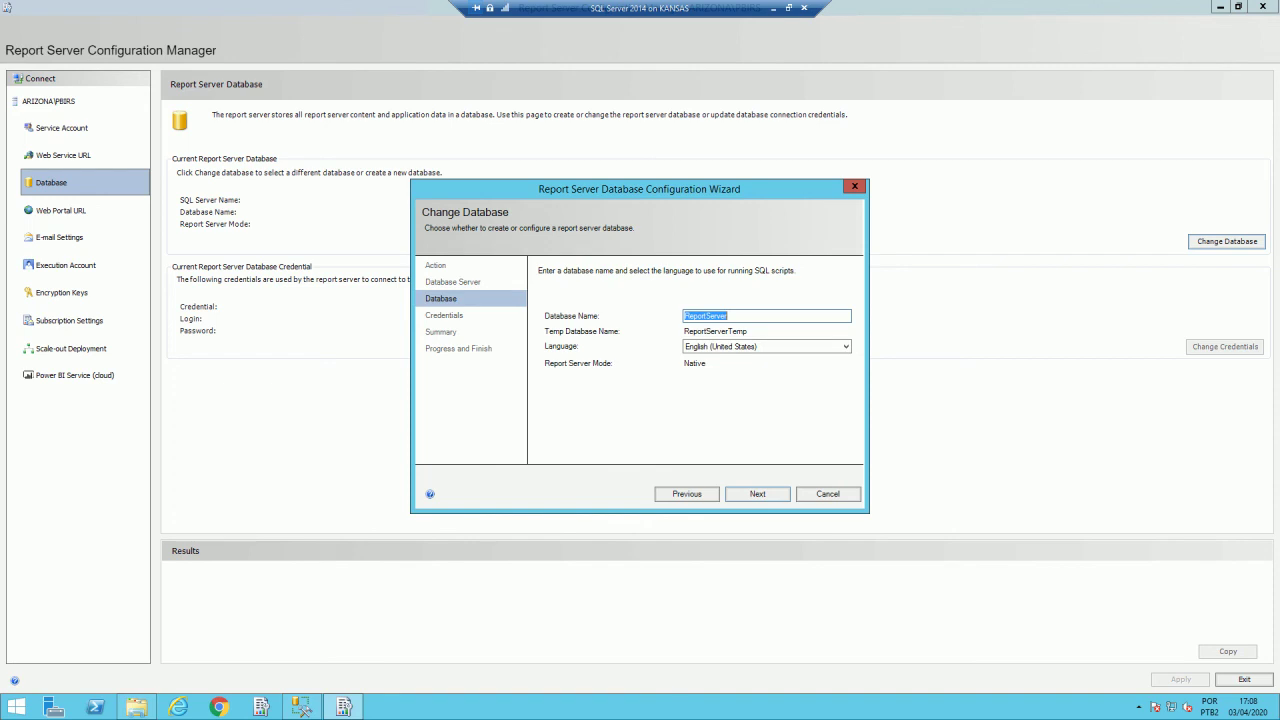
Step: Name the new report server database ReportServer_BI, keeping English (United States) as the script language
left_click(728, 315)
type("_BI")
key("Return")
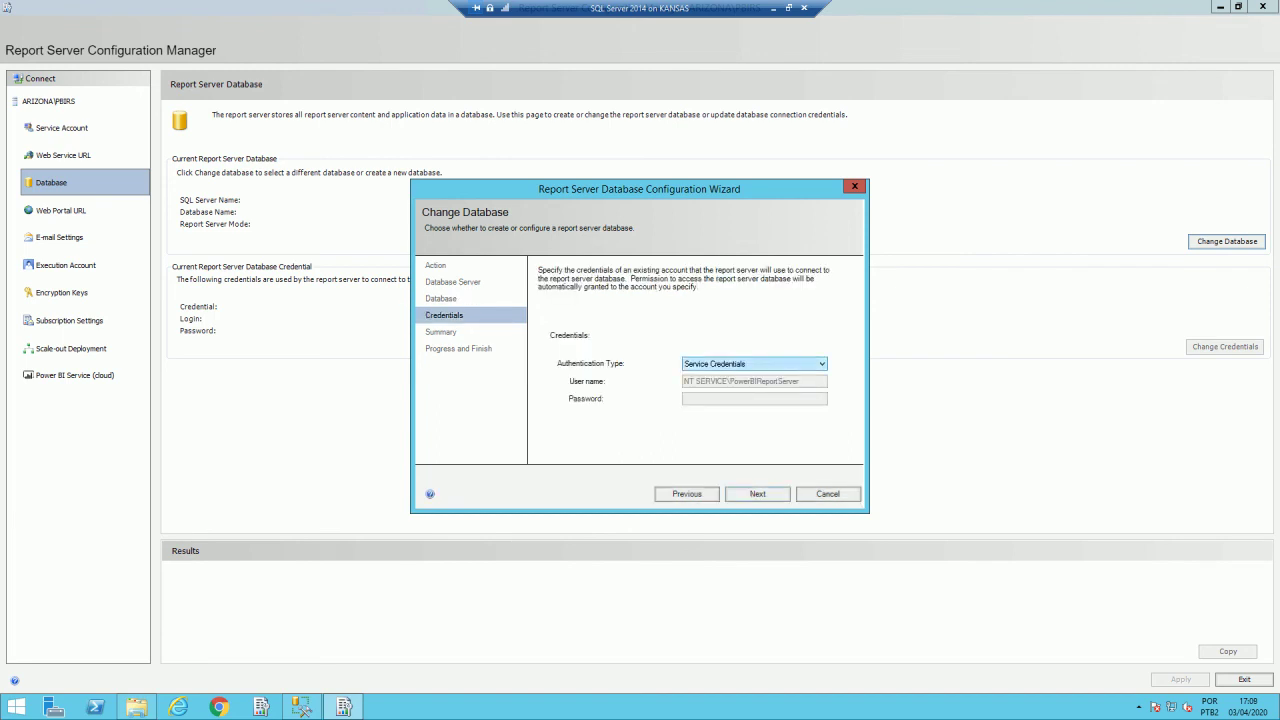
Step: Try Windows Credentials and SQL Server Credentials as the authentication type for the report server database connection
left_click(753, 363)
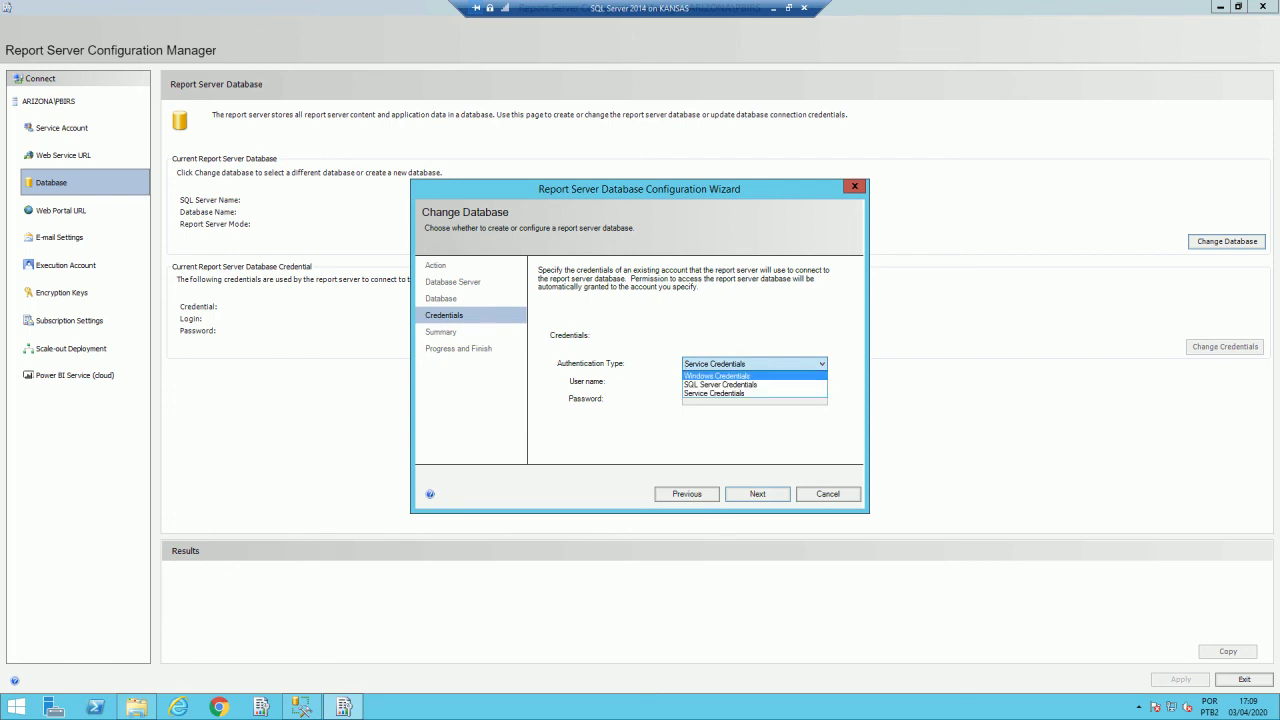
left_click(716, 375)
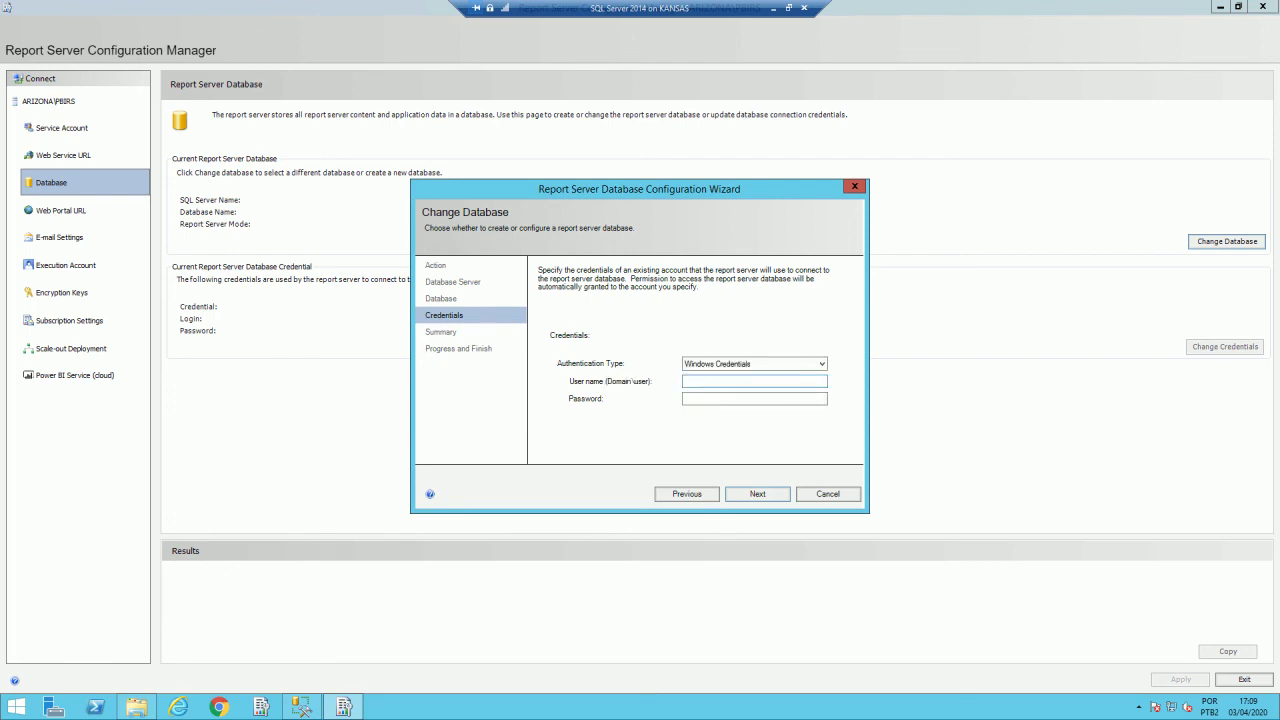
key("shift+Tab")
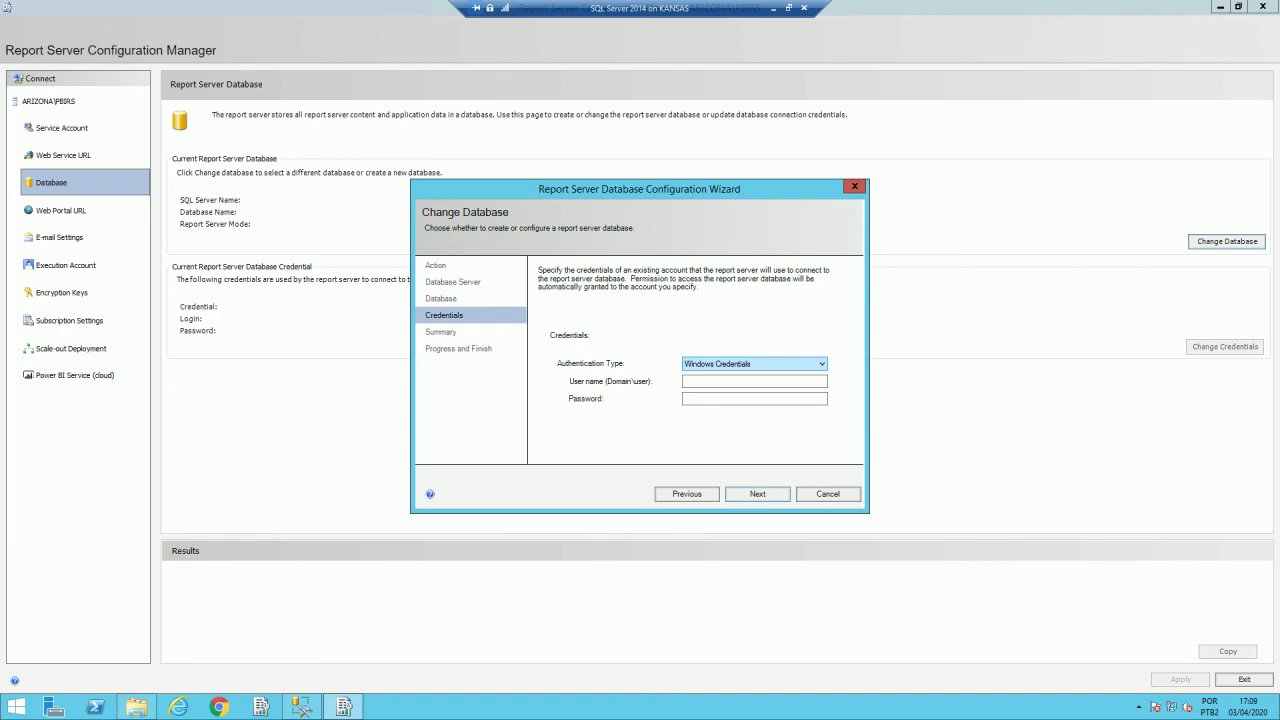
key("alt+Down")
key("Down")
key("Return")
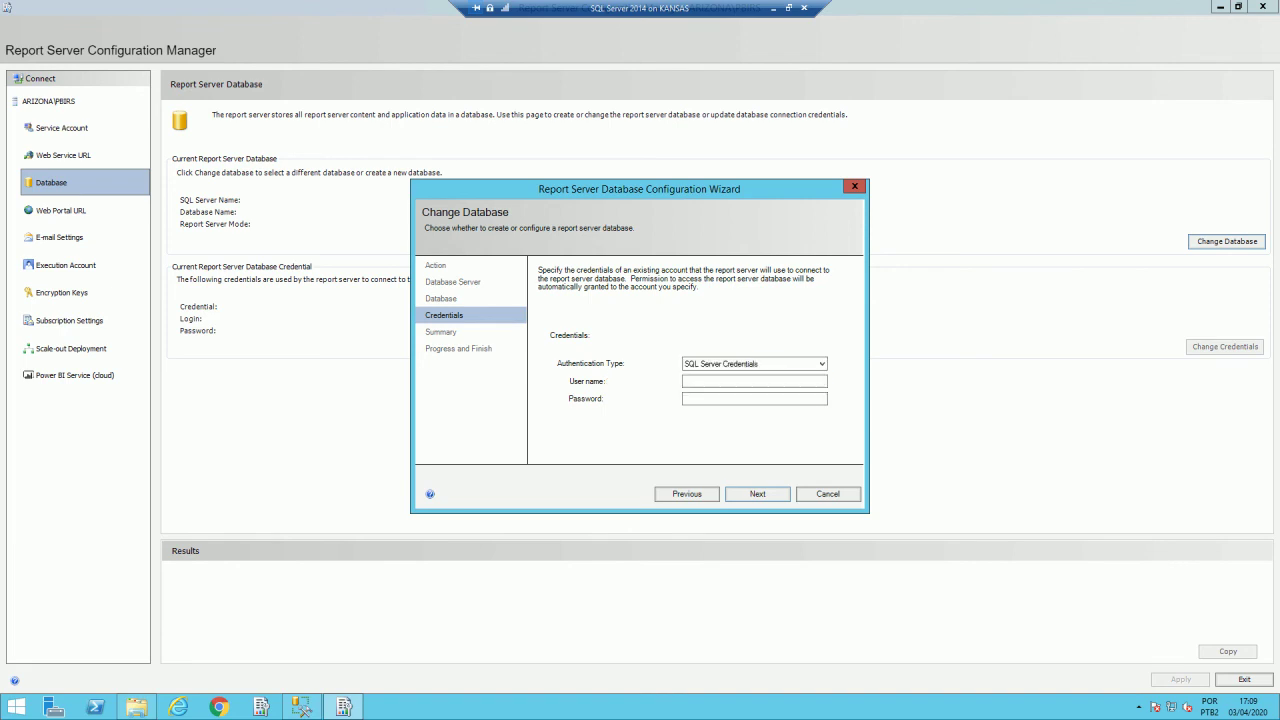
Step: Set the database authentication type to Service Credentials and complete the wizard to create the report server database
key("alt+Down")
key("Down")
key("Return")
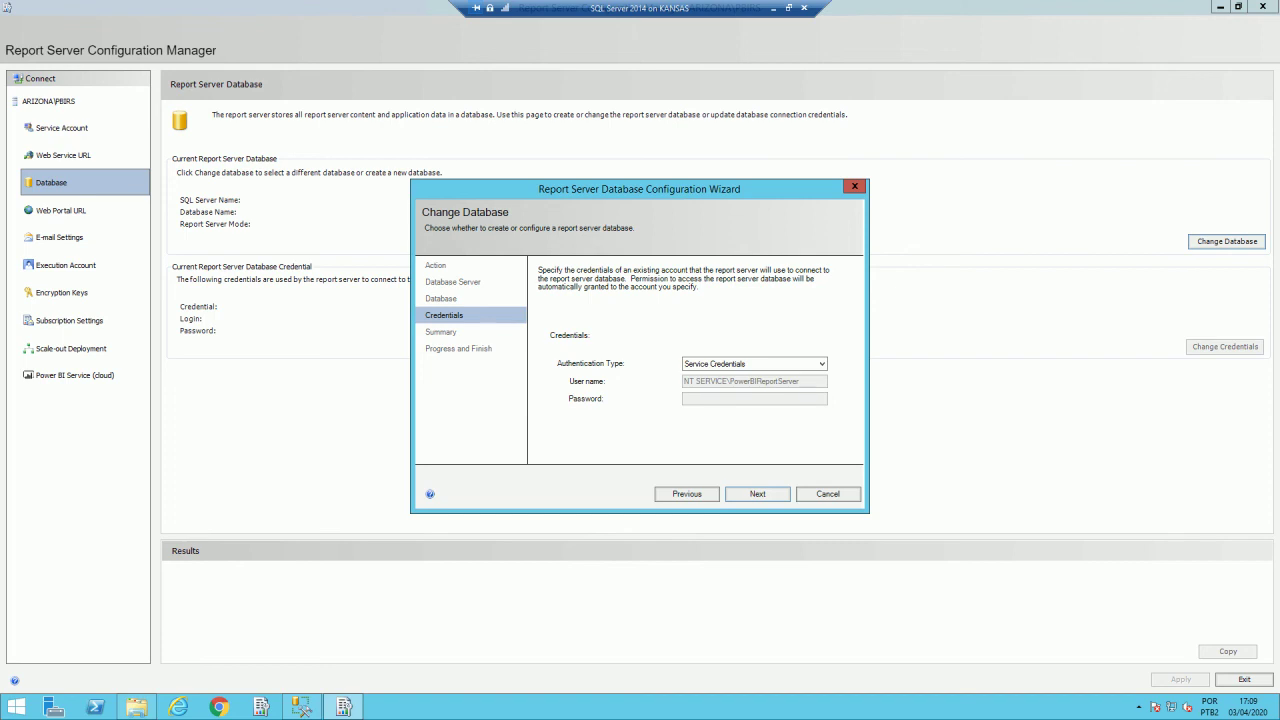
key("Return")
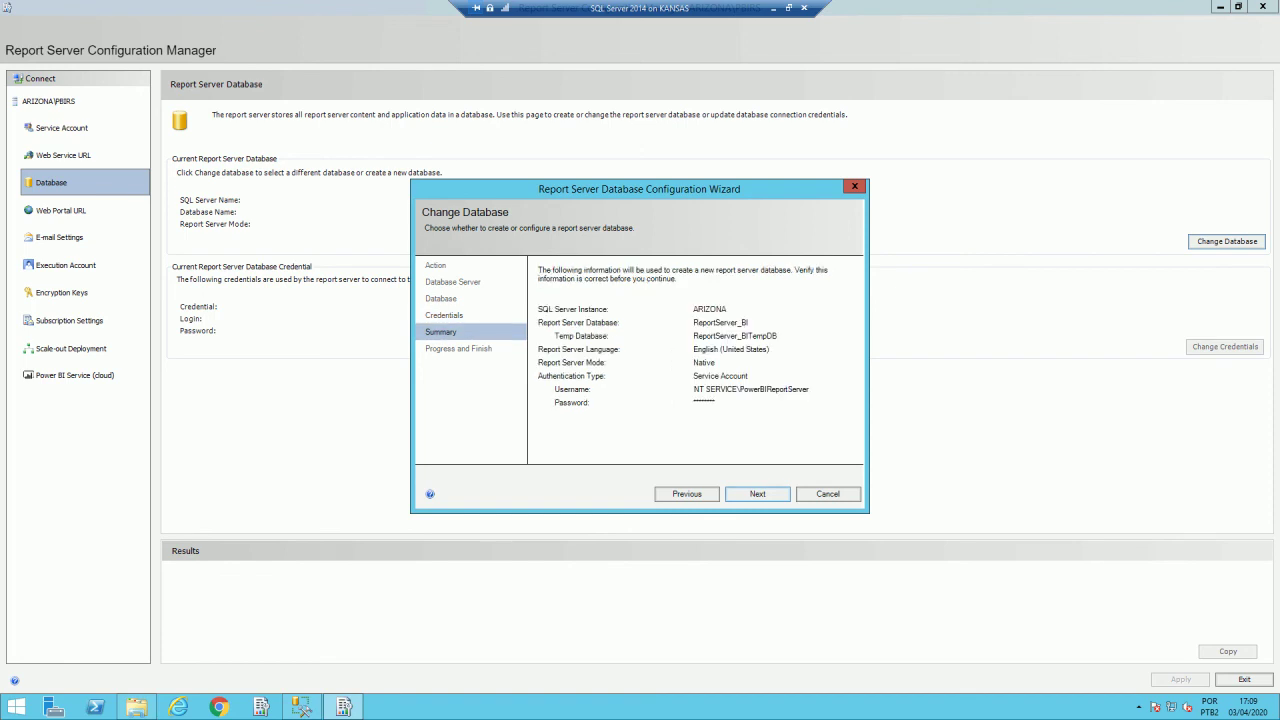
key("Return")
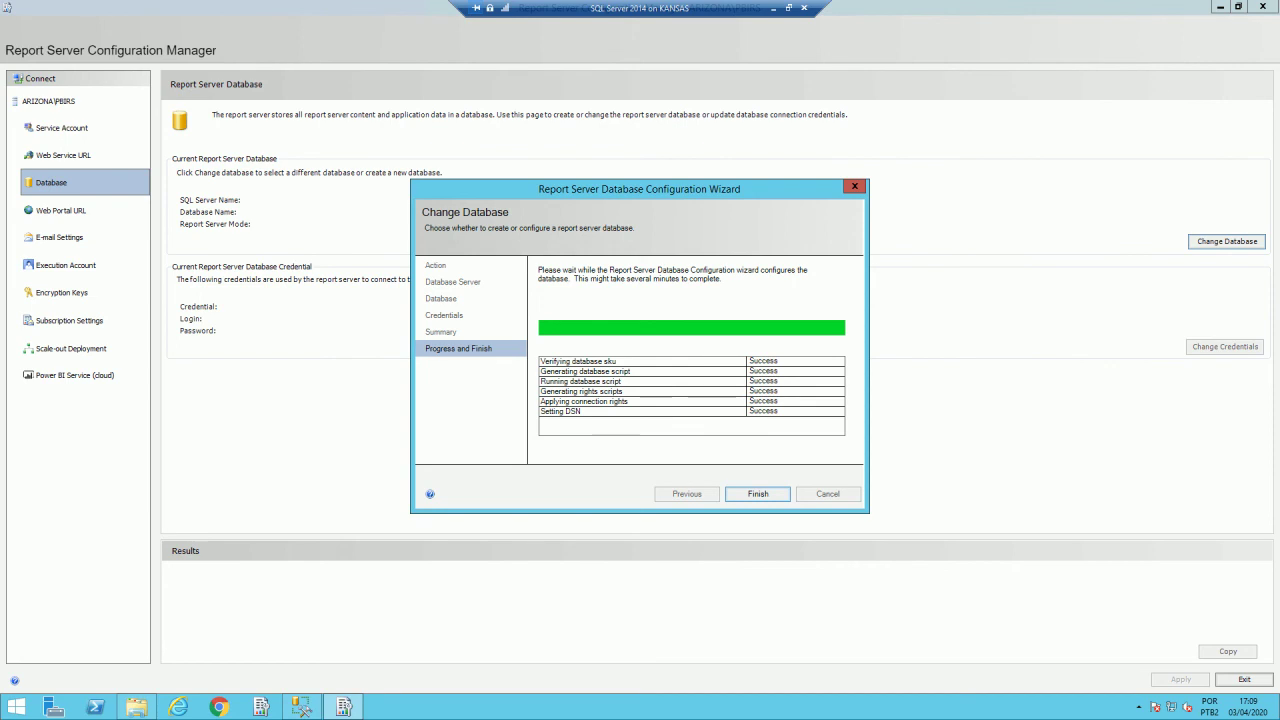
key("Return")
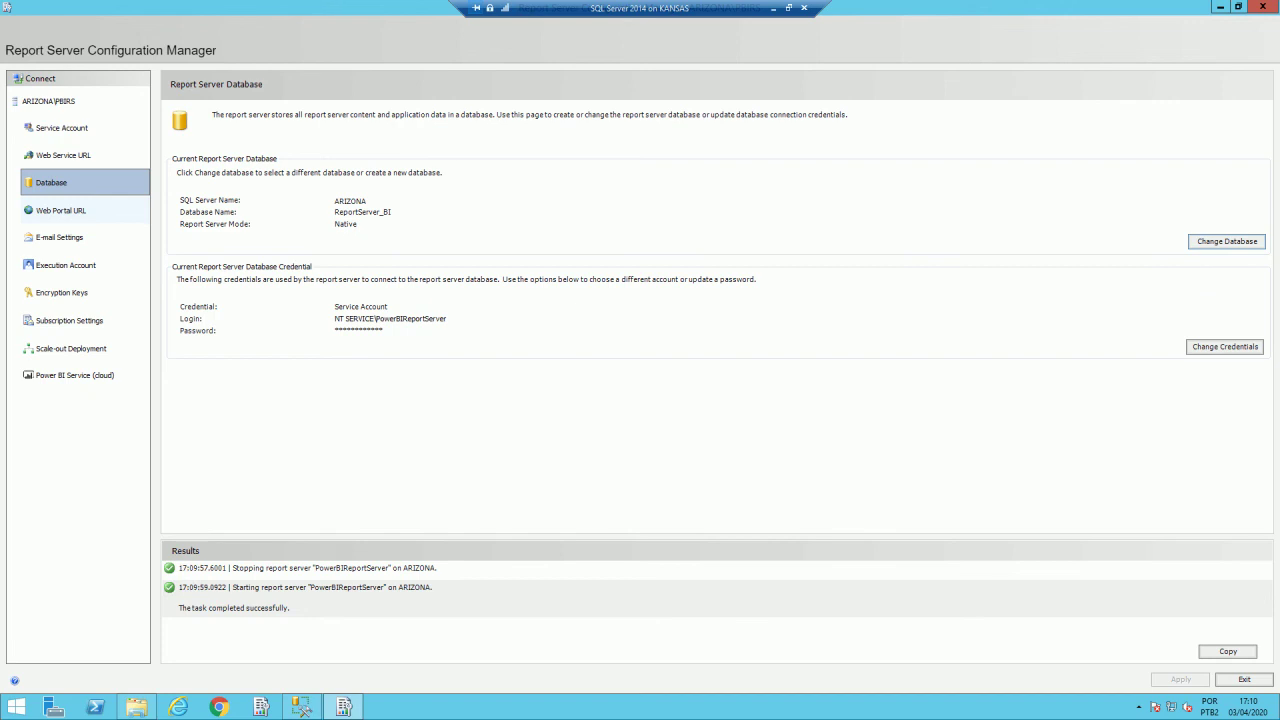
Step: Set the Web Portal virtual directory to Reports_BI and apply the URL configuration
left_click(85, 210)
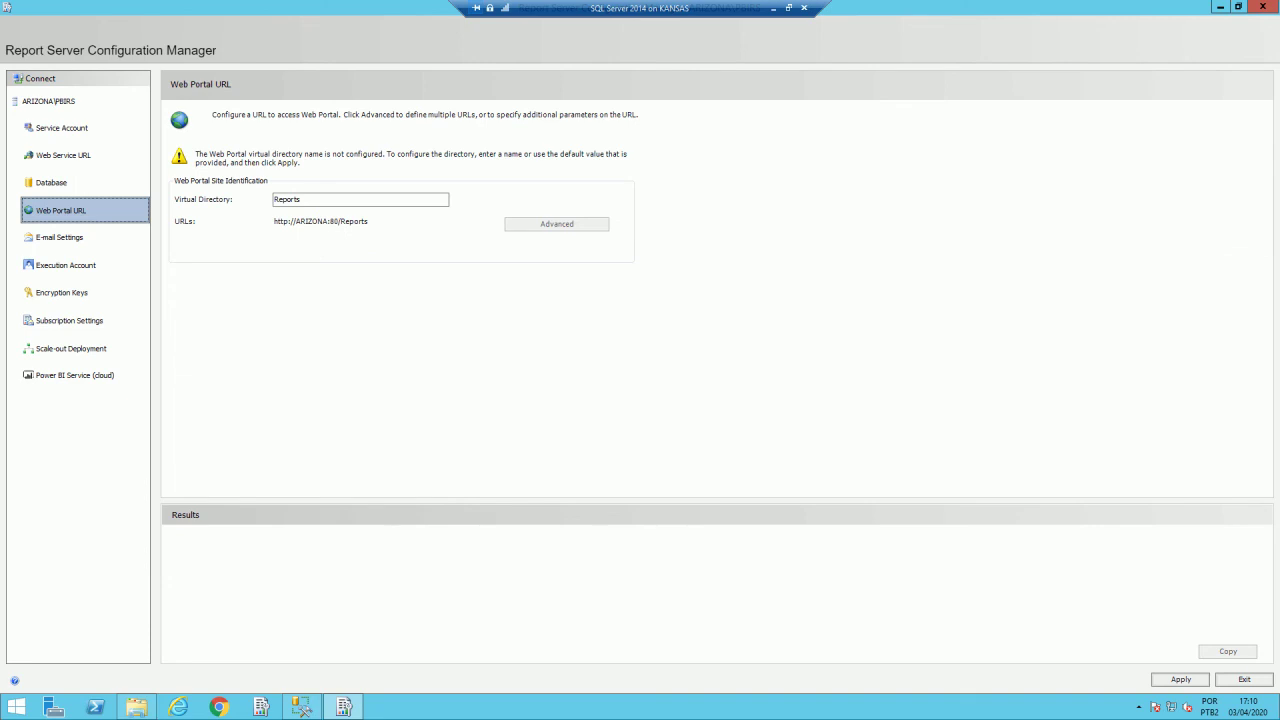
left_click(301, 199)
type("_BI")
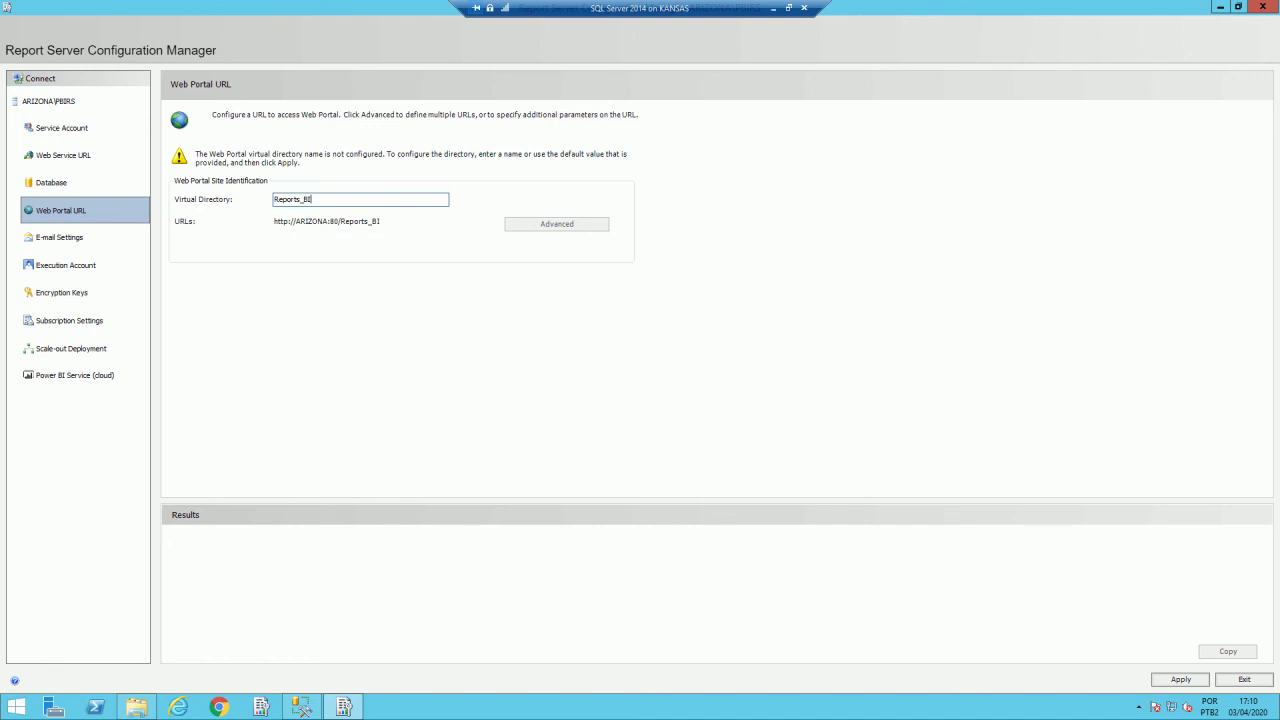
key("Return")
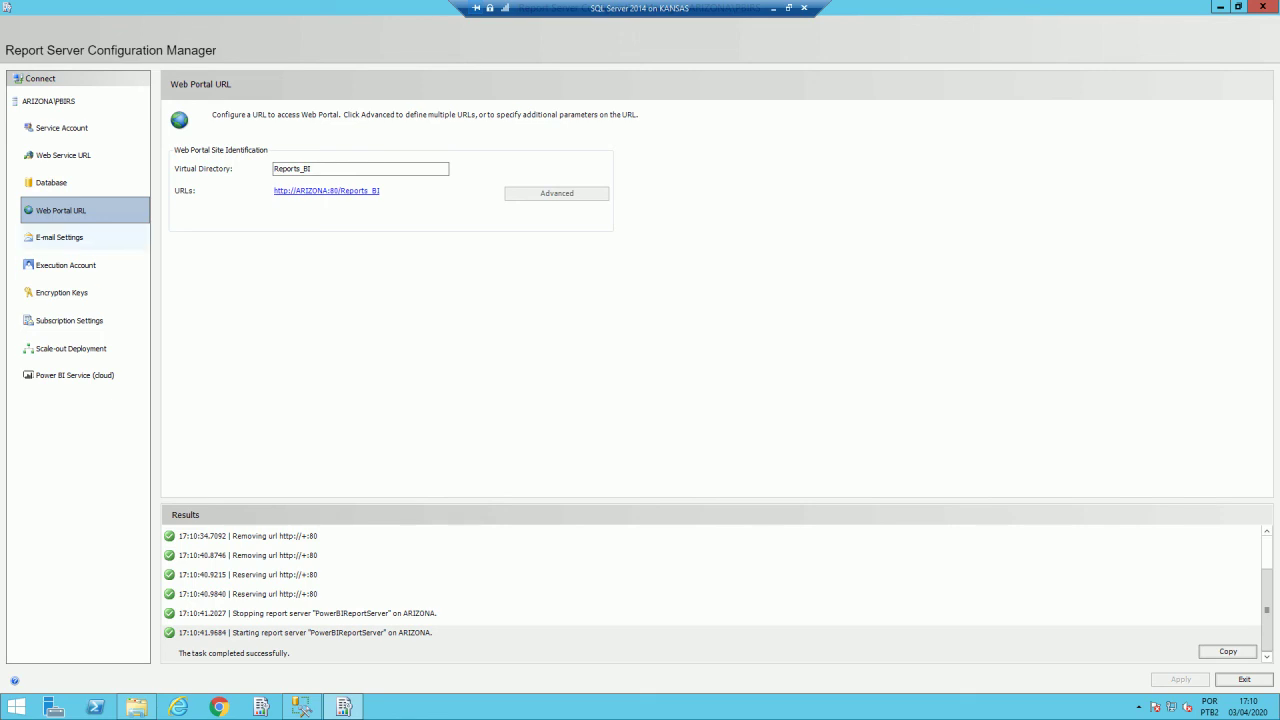
Step: Review the e-mail, execution account, encryption keys, subscription, scale-out, Power BI Service, service account and Web Service URL settings
left_click(59, 237)
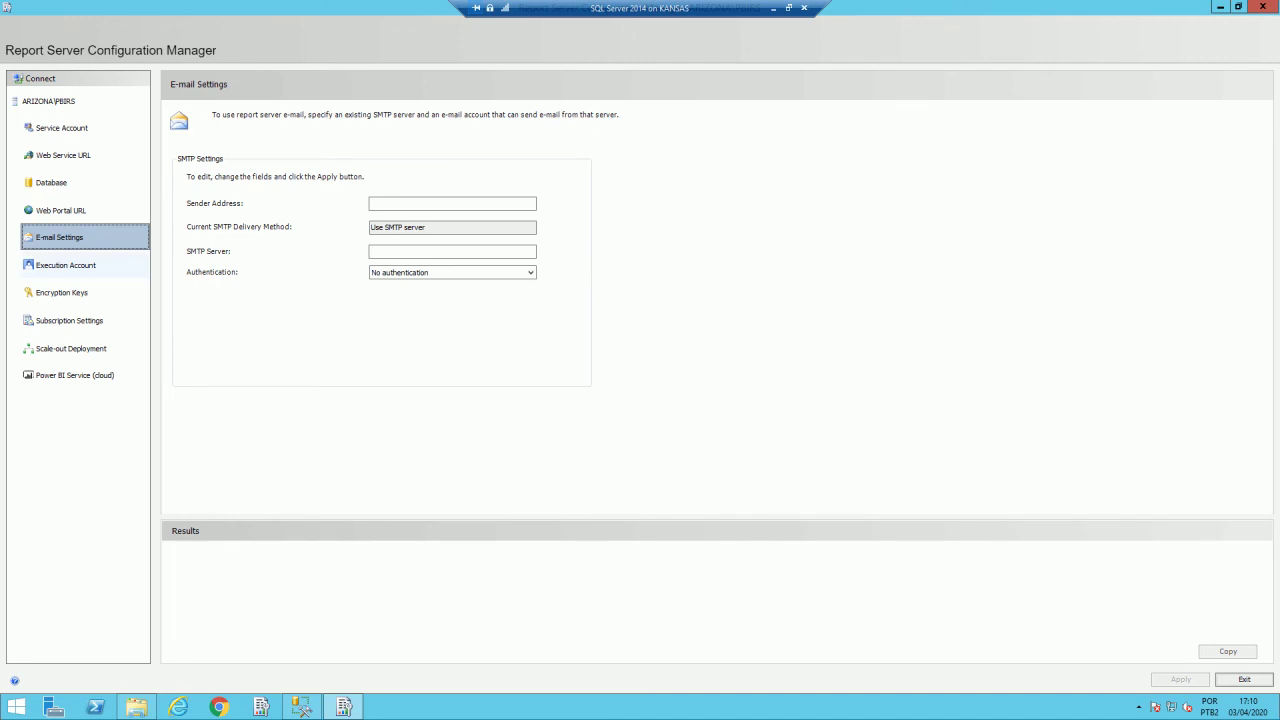
left_click(78, 265)
left_click(78, 292)
left_click(78, 320)
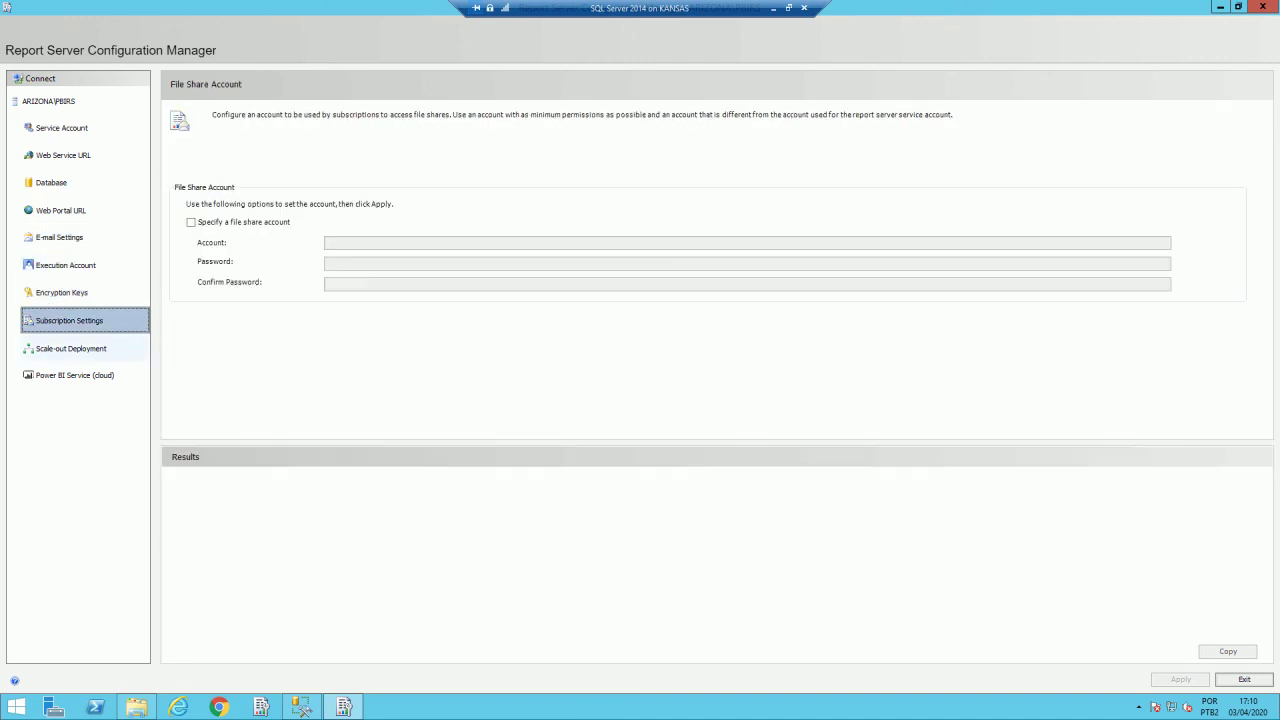
left_click(71, 348)
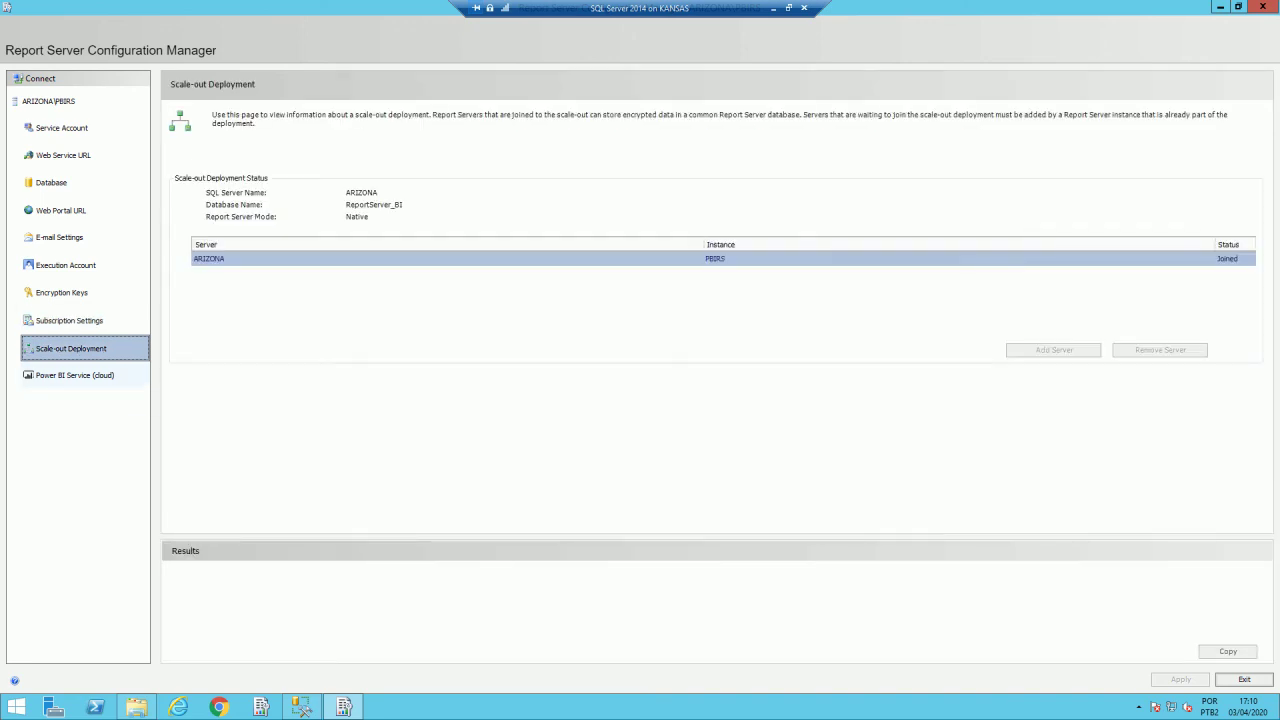
left_click(75, 375)
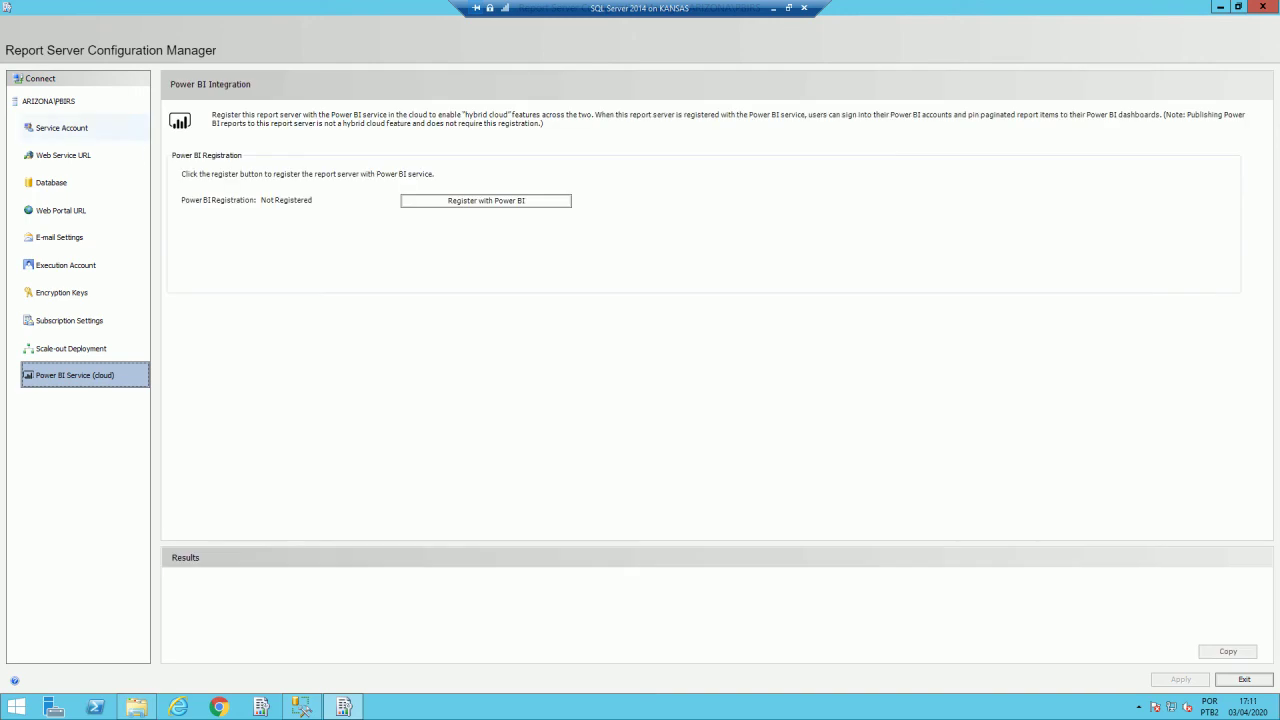
left_click(76, 128)
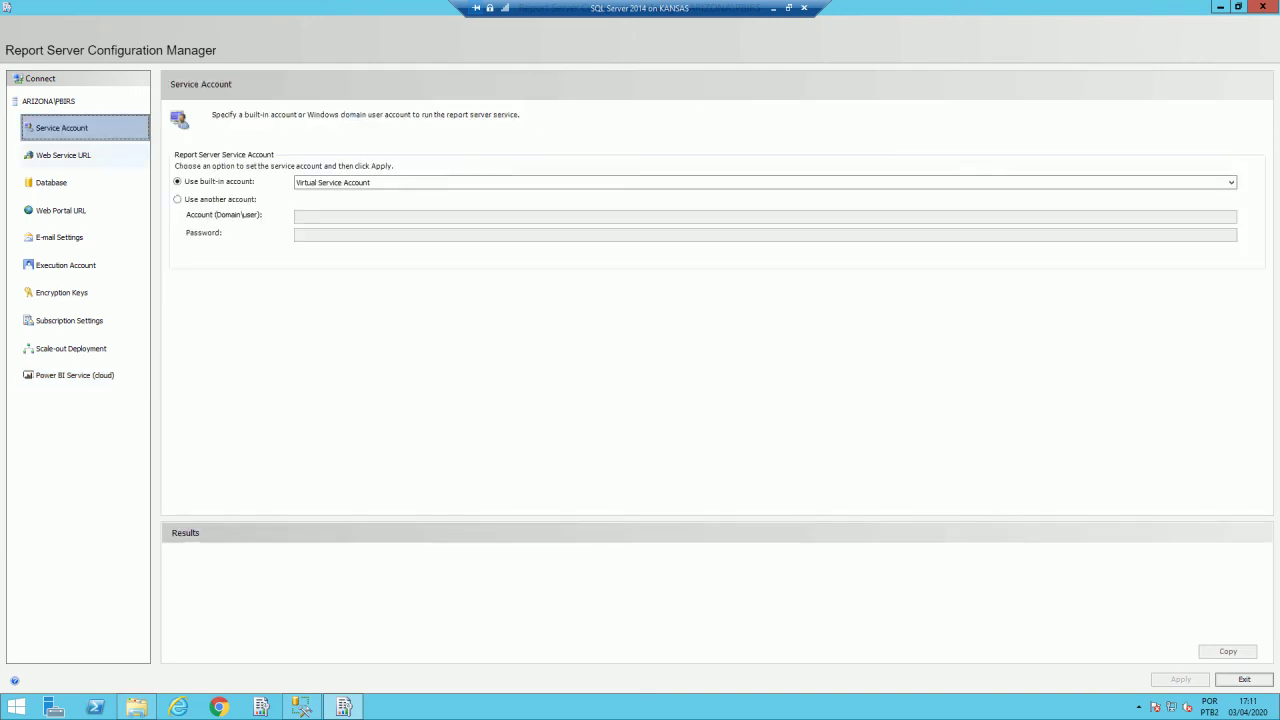
left_click(63, 155)
Step: Switch to SQL Server Management Studio, refresh the ARIZONA databases, and check for ReportServer_BI and ReportServer_BITempDB
left_click(302, 708)
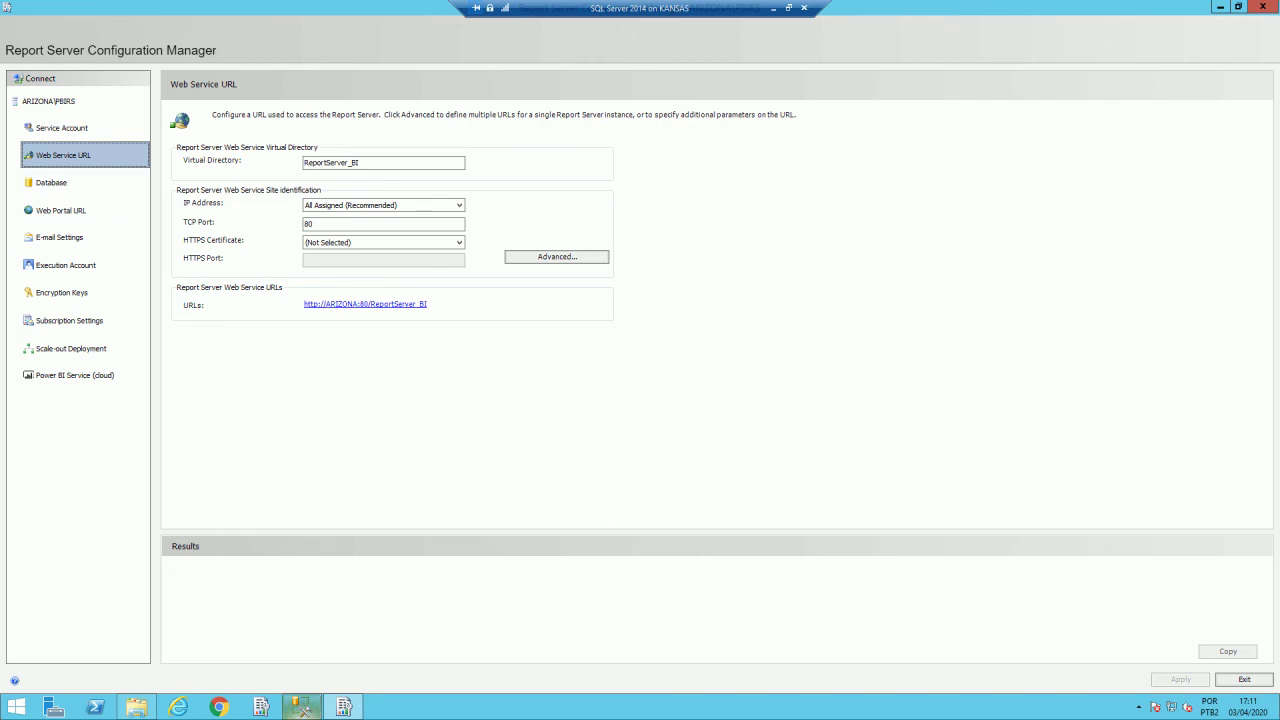
left_click(64, 100)
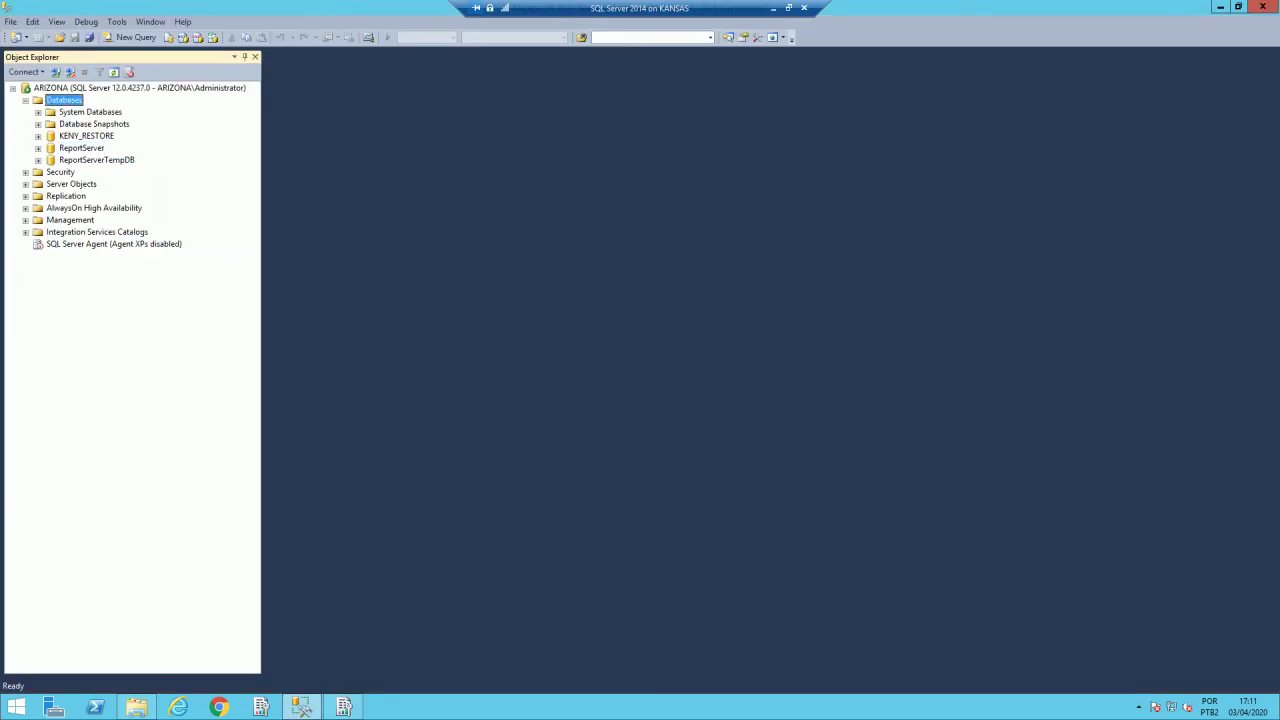
key("F5")
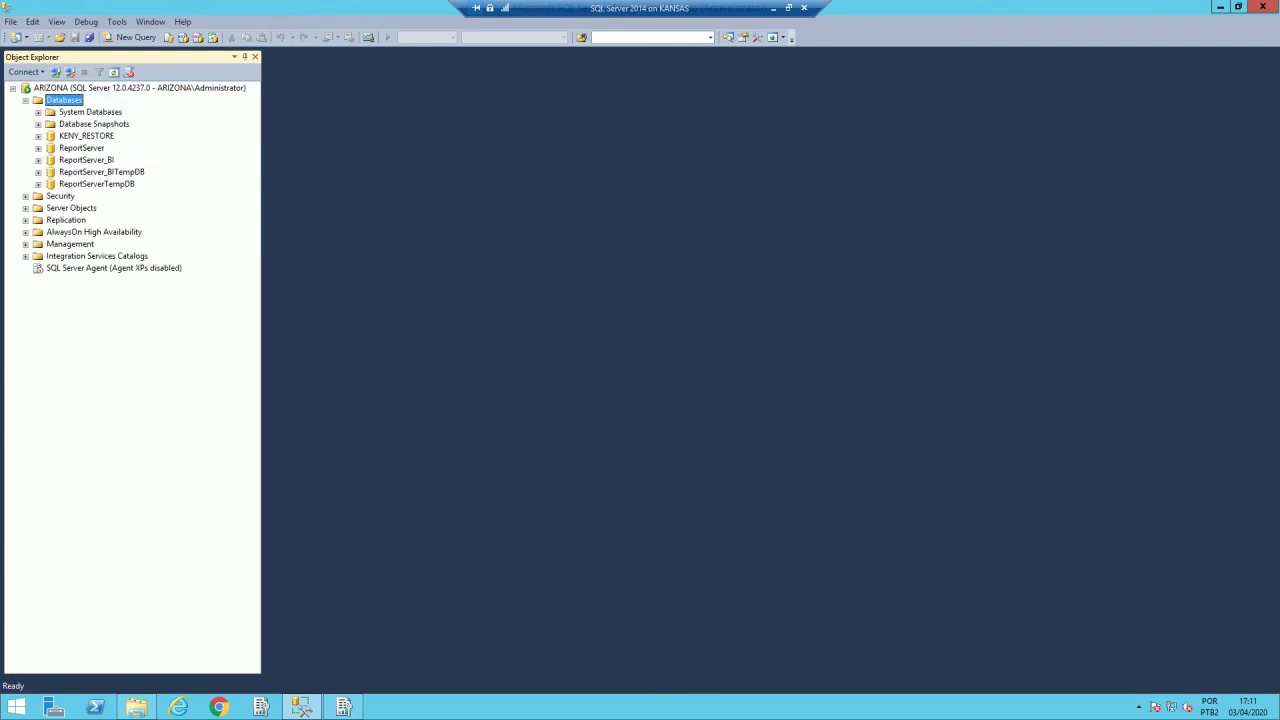
left_click(86, 160)
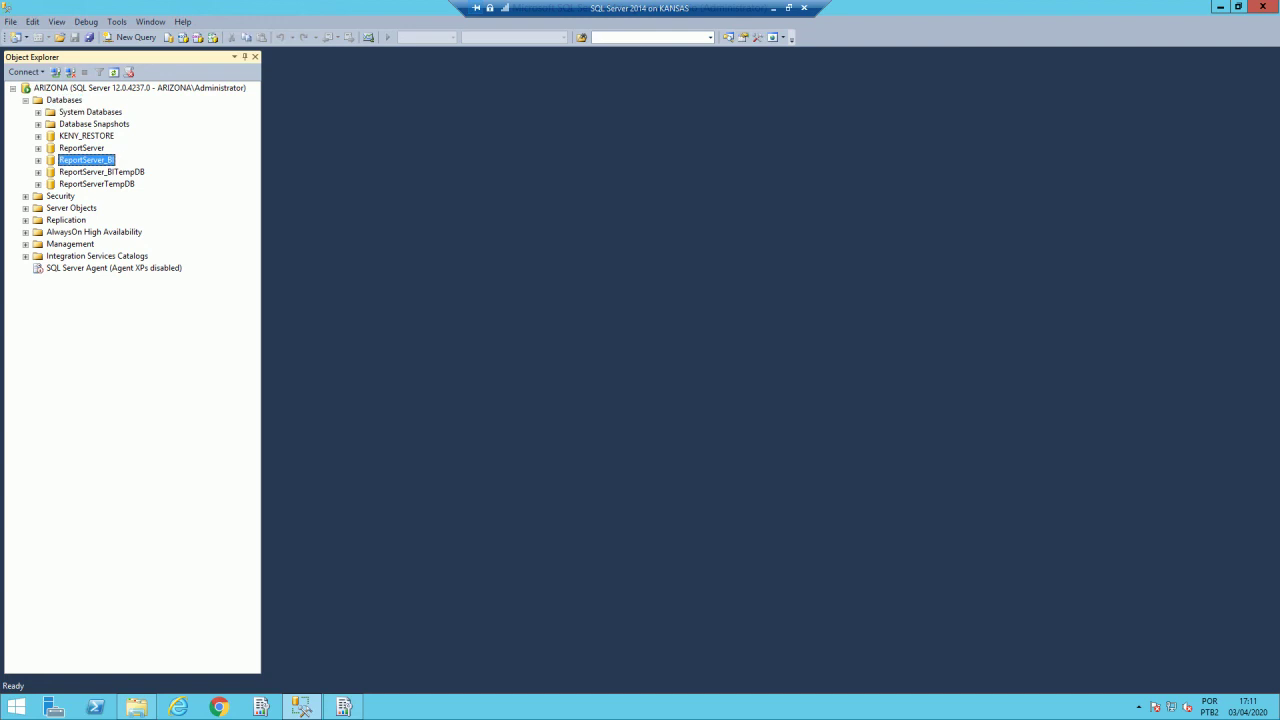
left_click(101, 172)
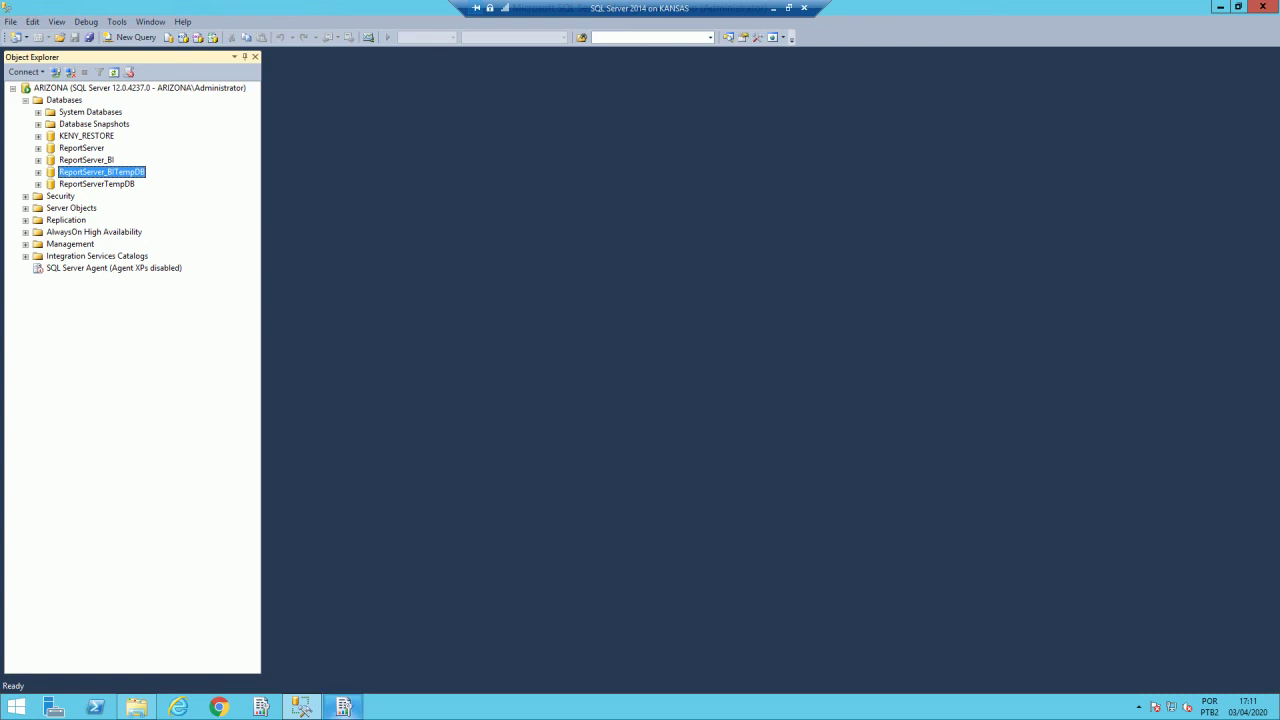
Step: Expand the ReportServer database in the object tree to list its tables
mouse_move(343, 707)
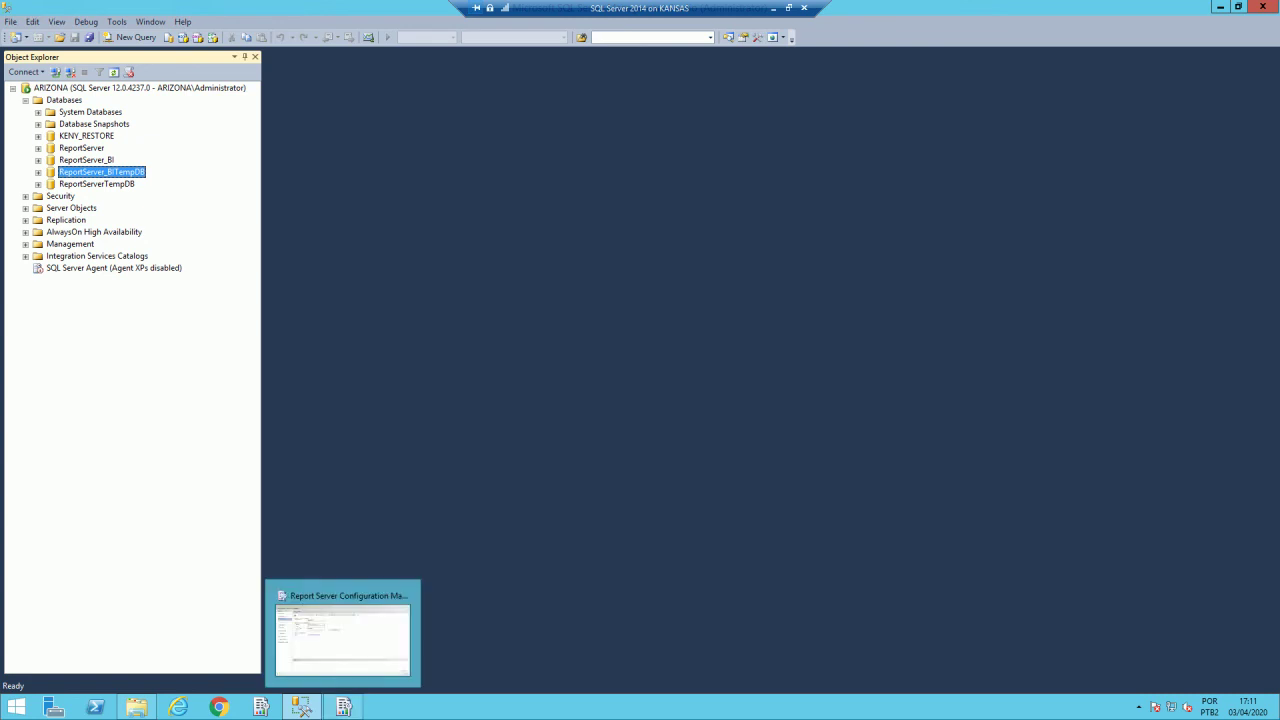
left_click(38, 148)
left_click(51, 172)
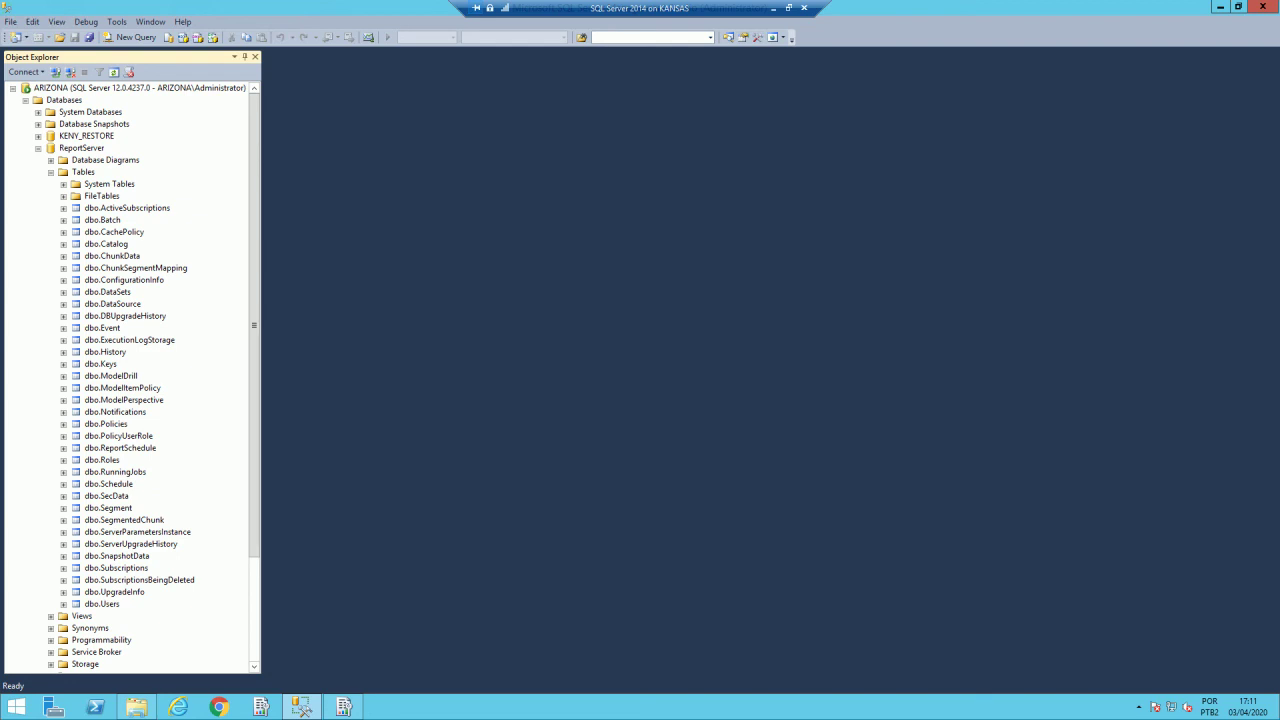
Step: Collapse the ReportServer database, switch to Report Server Configuration Manager, and open the ReportServer_BI web service URL in the browser
left_click(38, 148)
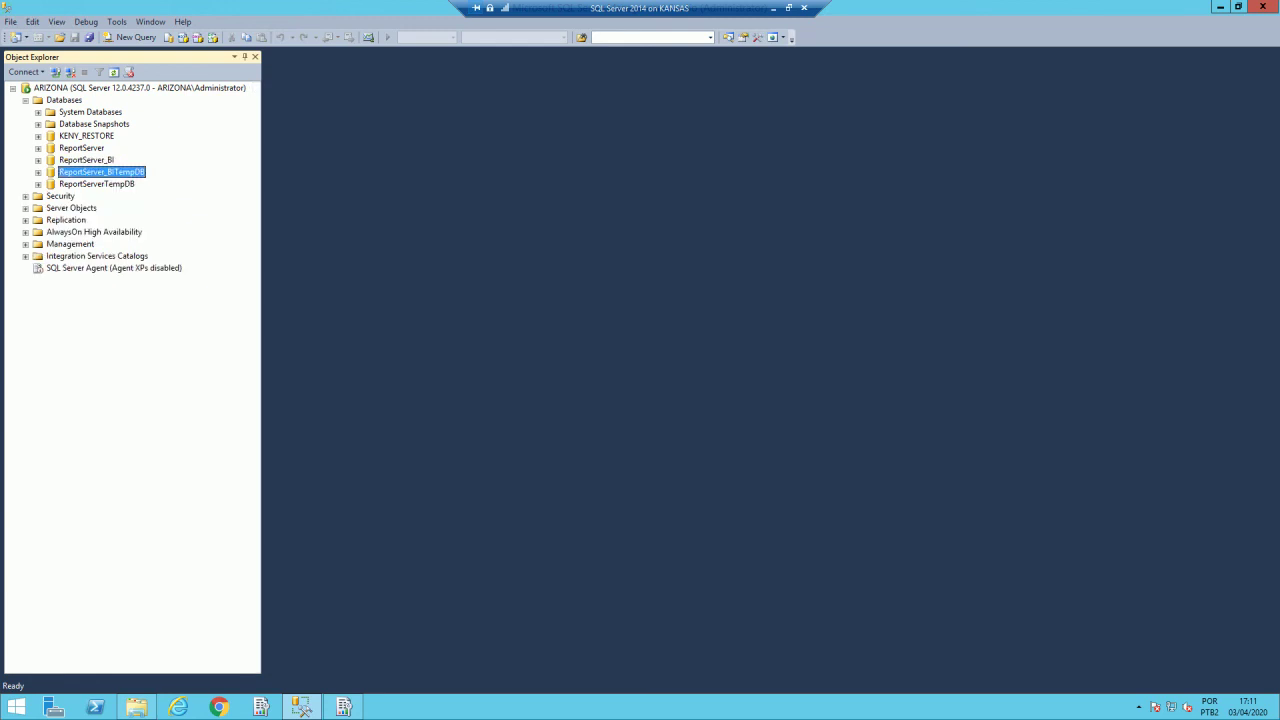
left_click(343, 707)
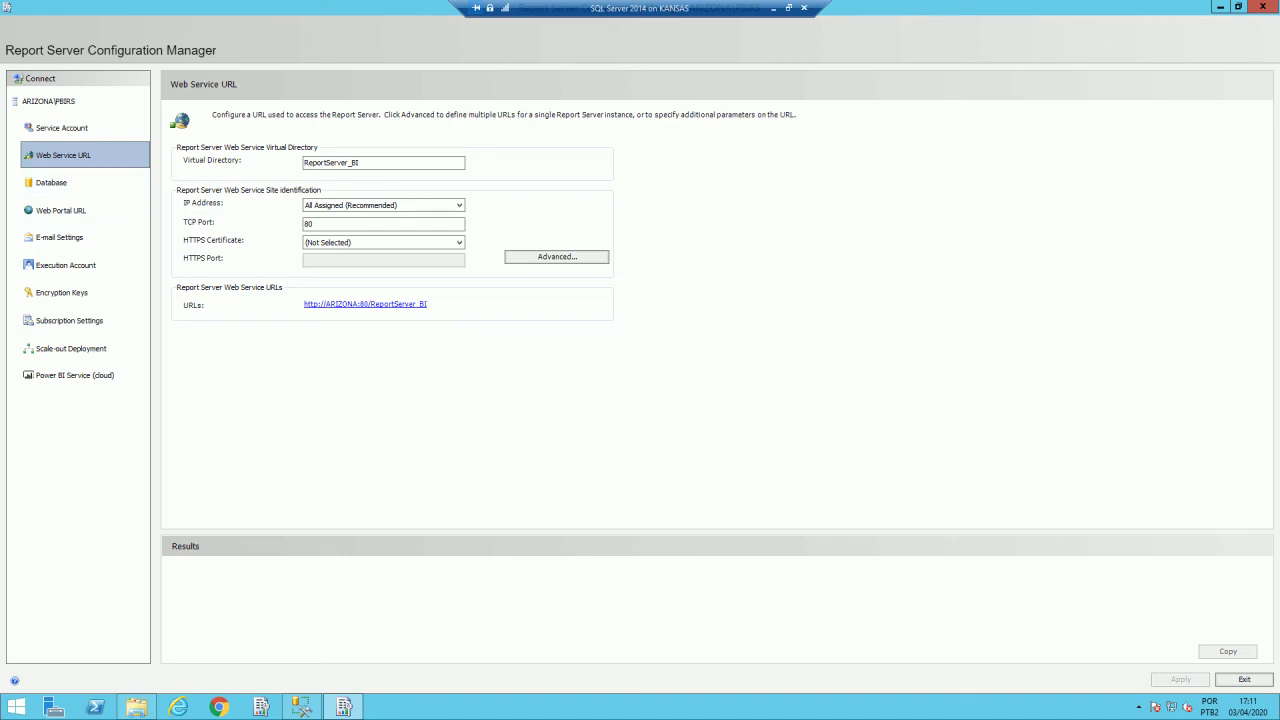
left_click_drag(418, 42, 542, 72)
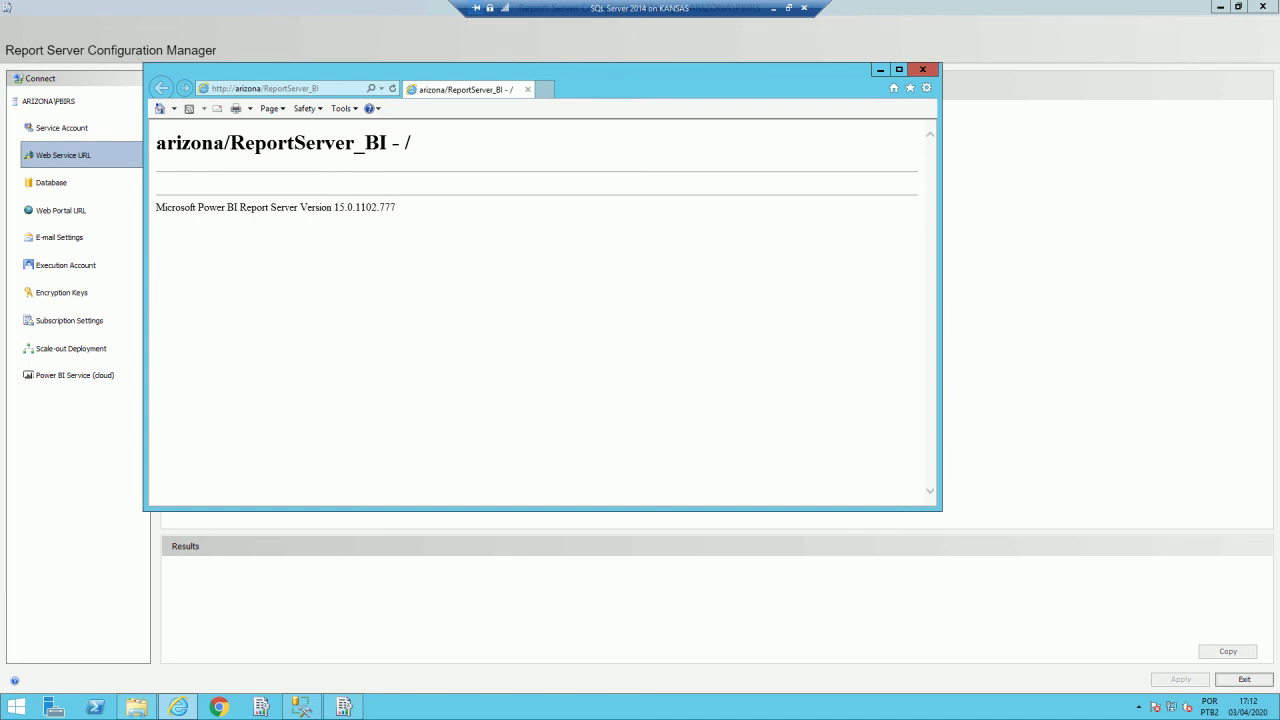
Step: Open the Reports_BI web portal from the PBIRS Web Portal URL settings and maximize the browser window
key("alt+F4")
left_click(61, 210)
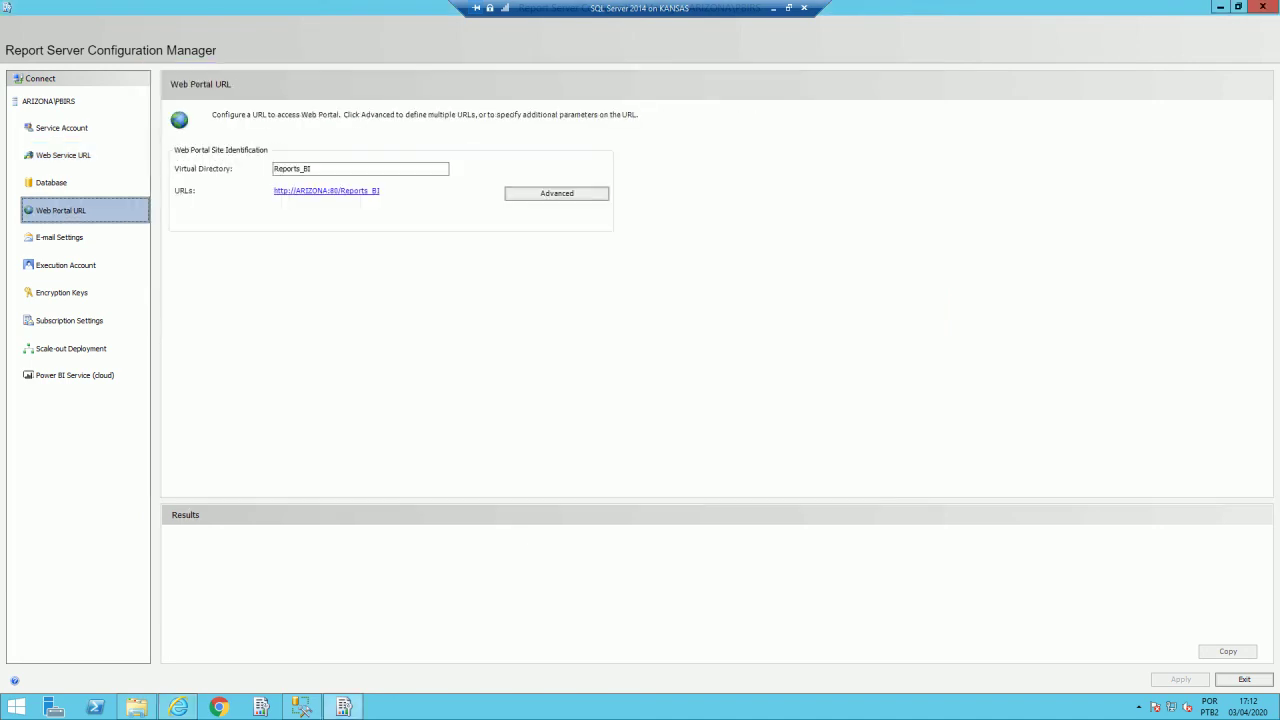
left_click(326, 190)
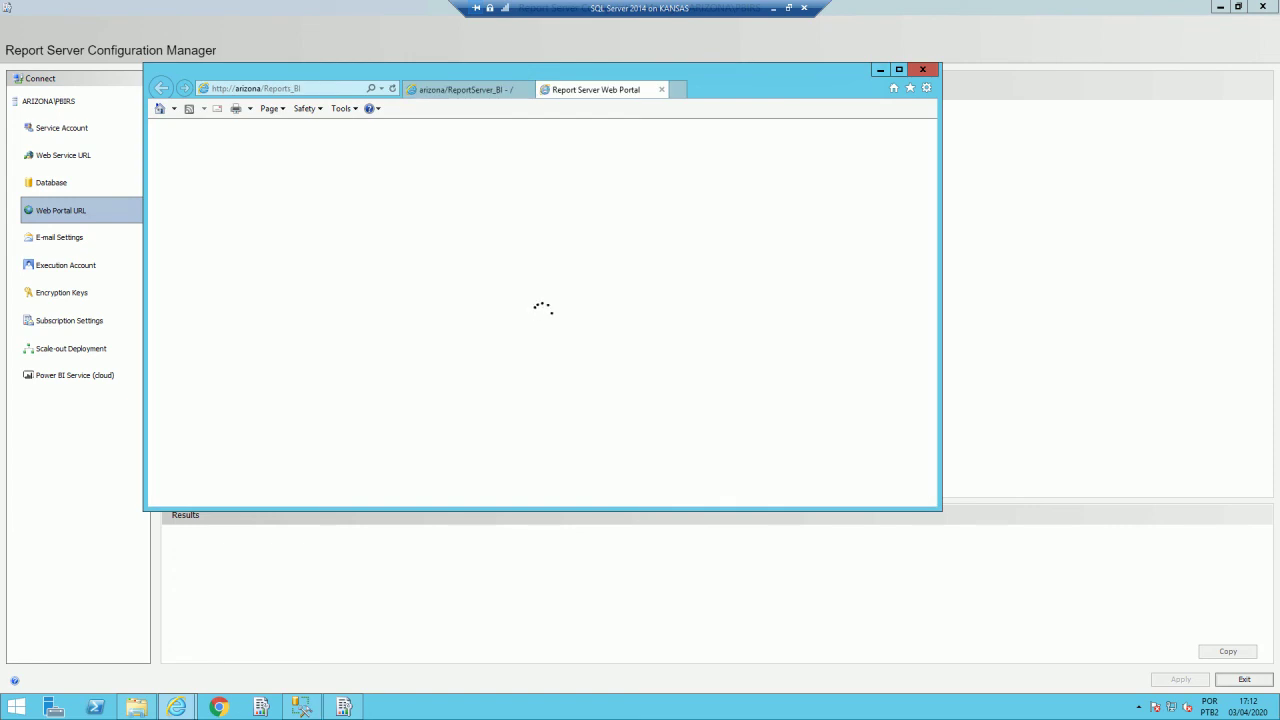
left_click(899, 69)
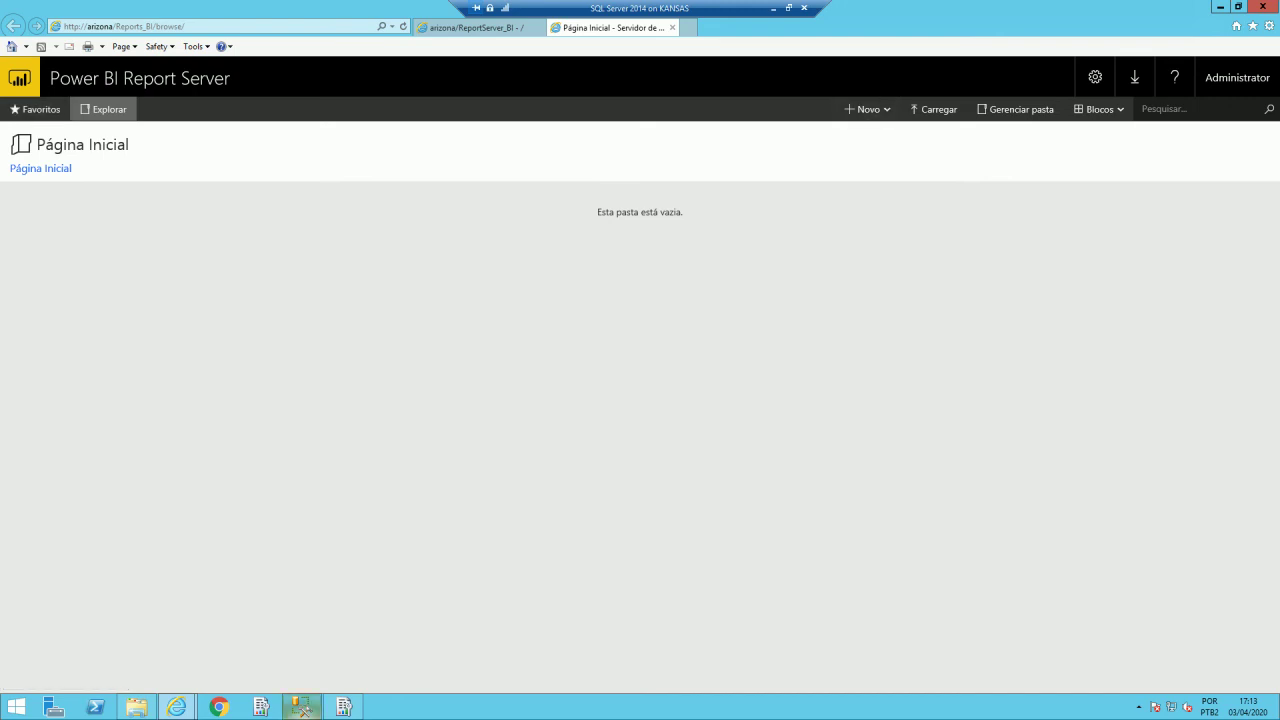
Step: Connect SQL Server 2014 Reporting Services Configuration Manager to the MSSQLSERVER instance on ARIZONA and open its Reports URL
left_click(261, 706)
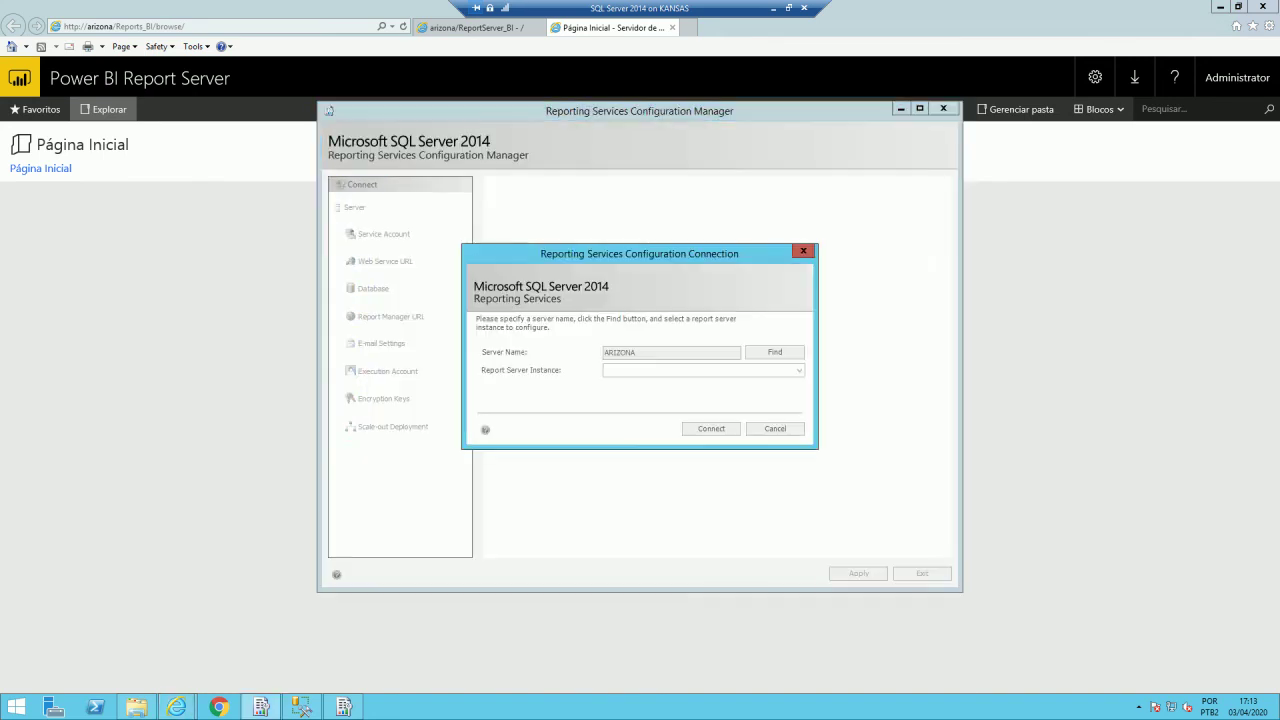
key("Return")
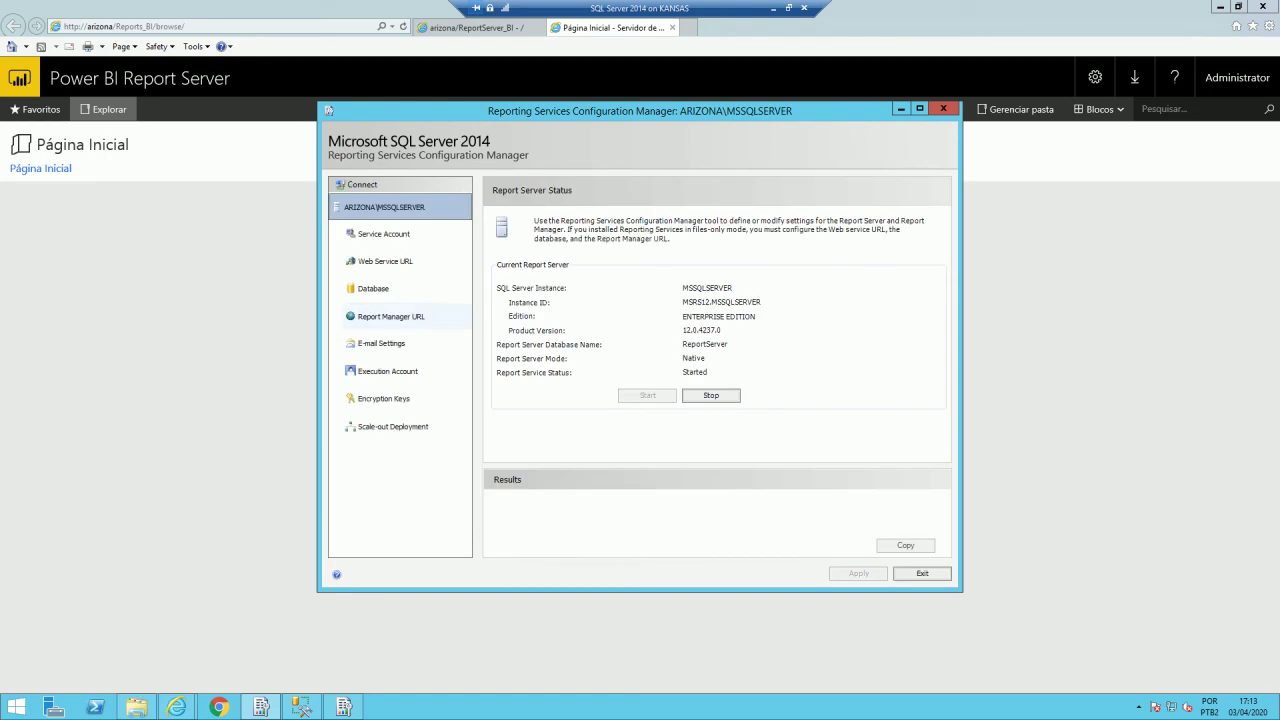
left_click(391, 316)
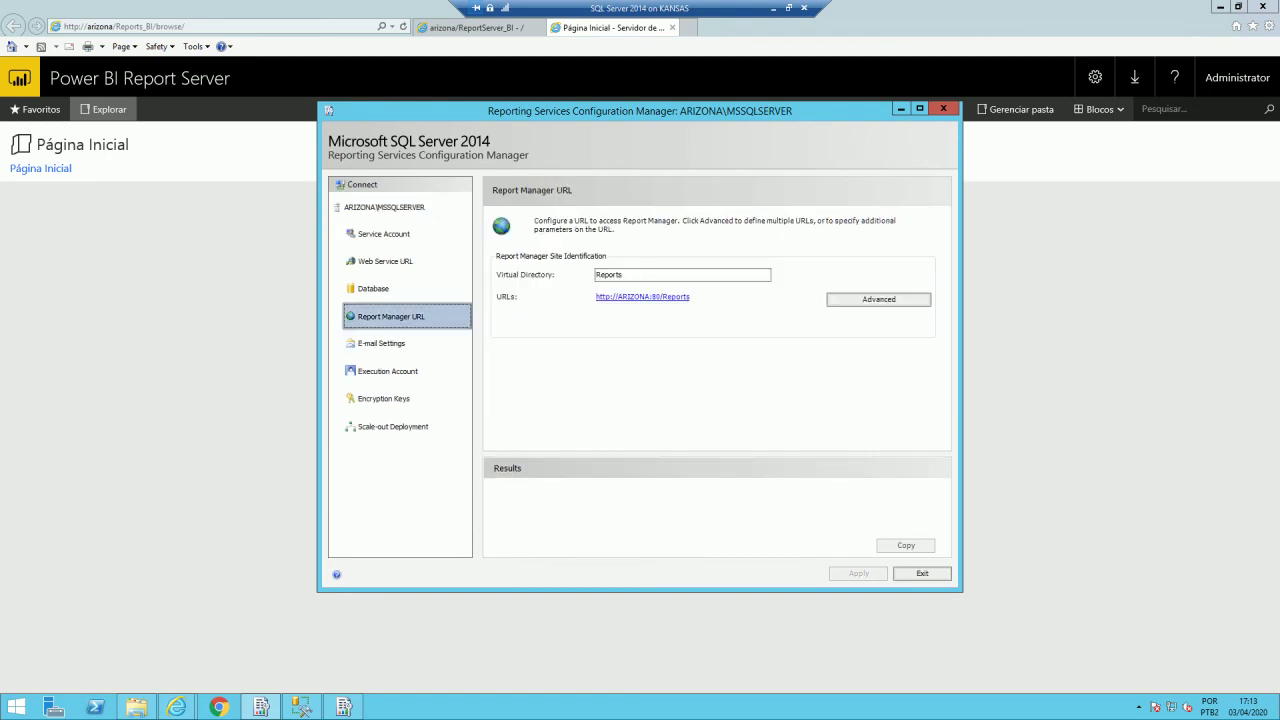
left_click(642, 297)
left_click(642, 296)
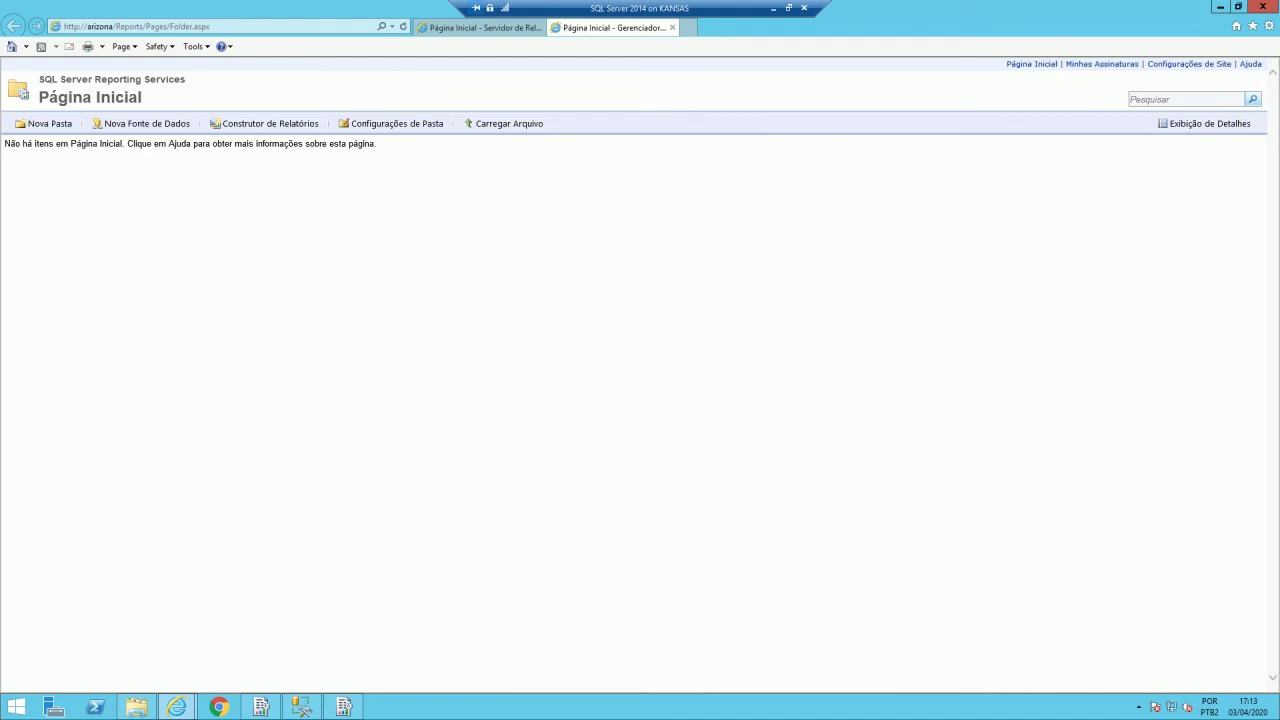
Step: Compare the Power BI Report Server portal at Reports_BI with the SQL Server Reporting Services portal at Reports
left_click(482, 28)
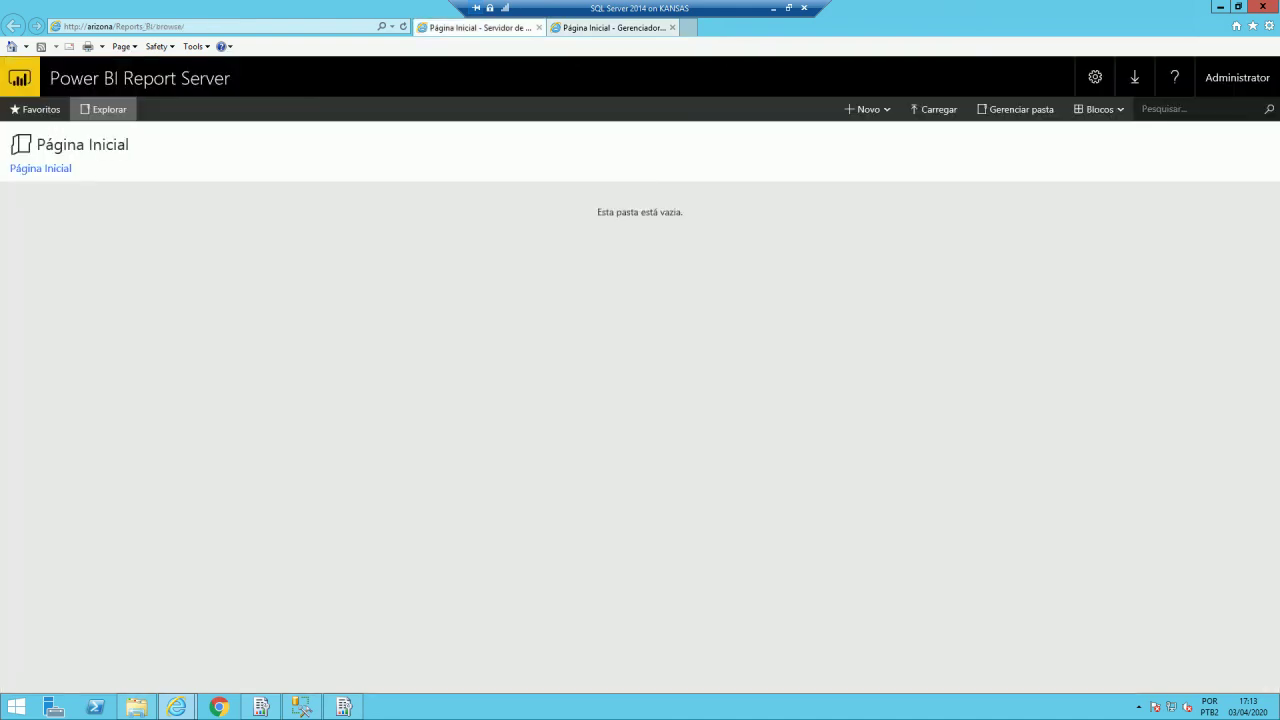
left_click(612, 28)
left_click(482, 28)
left_click(615, 28)
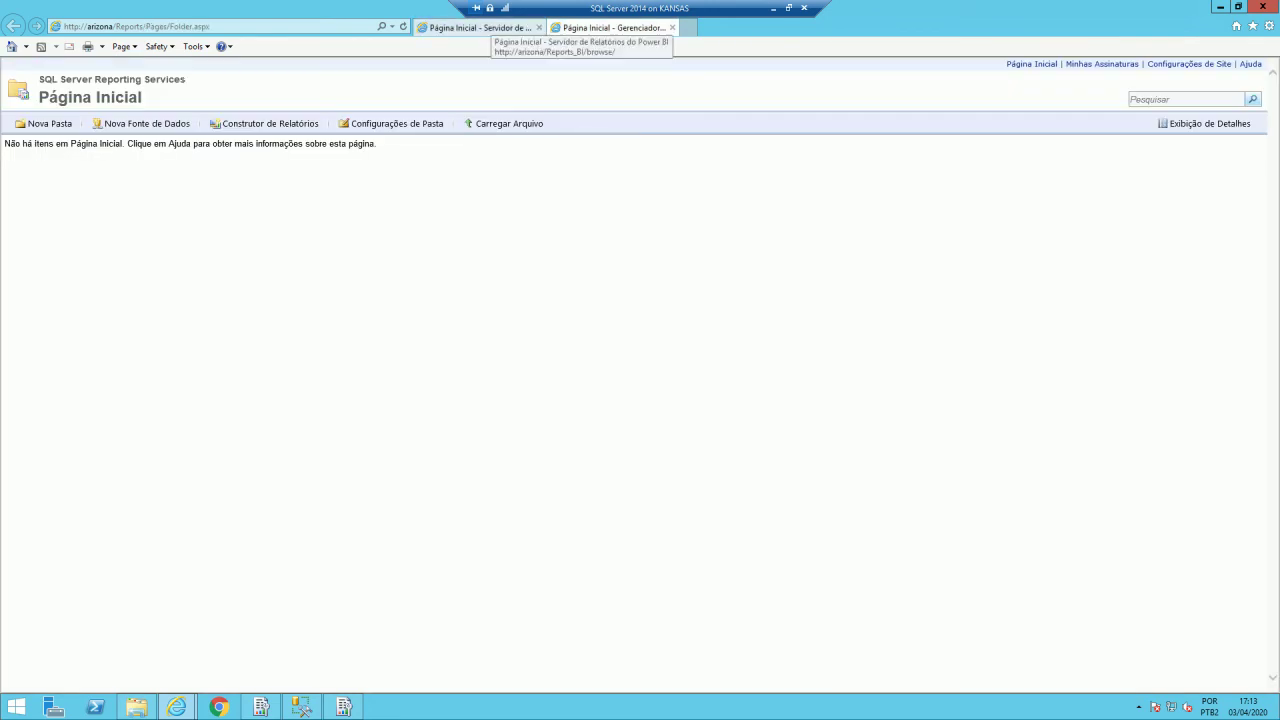
left_click(482, 28)
key("ctrl+Tab")
key("ctrl+Tab")
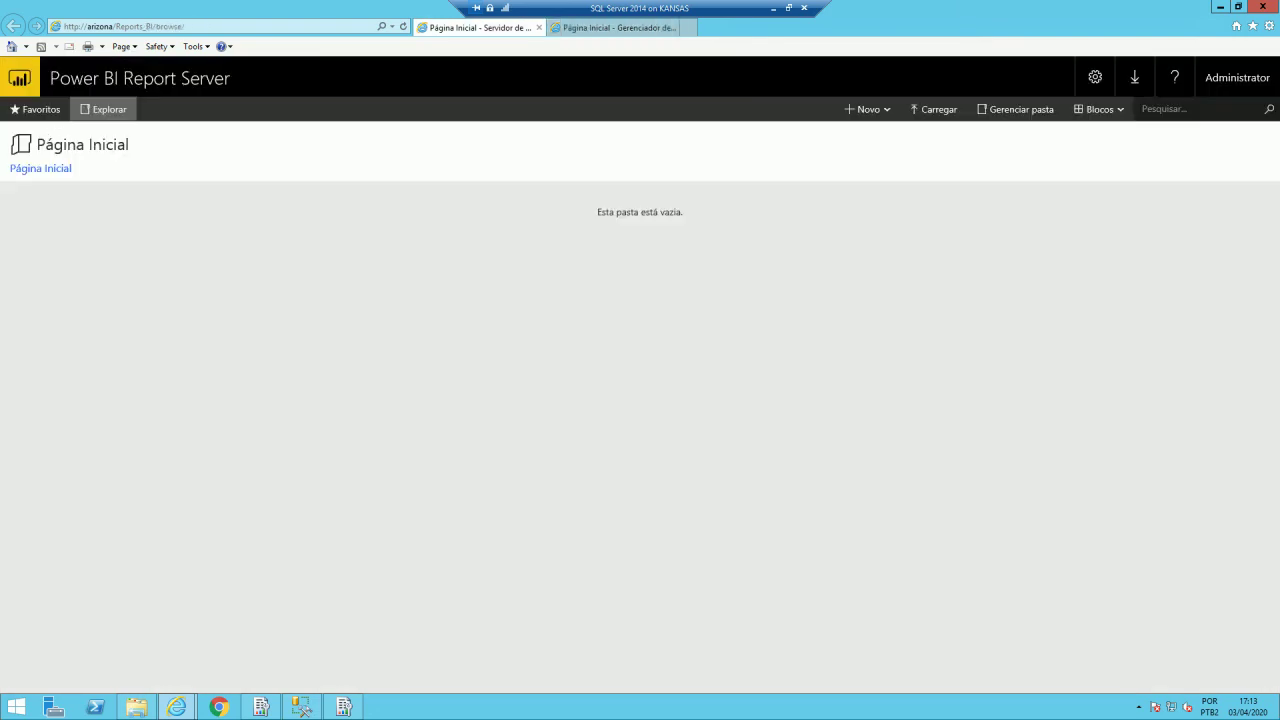
key("ctrl+Tab")
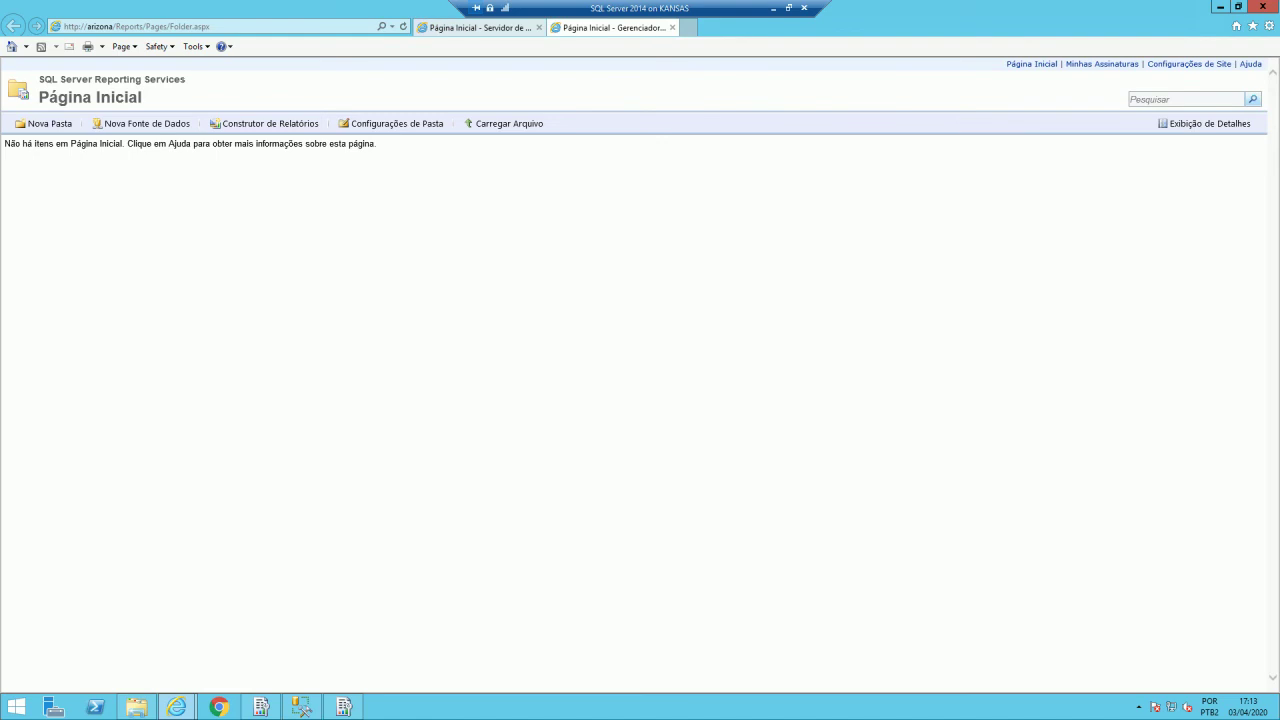
key("ctrl+Tab")
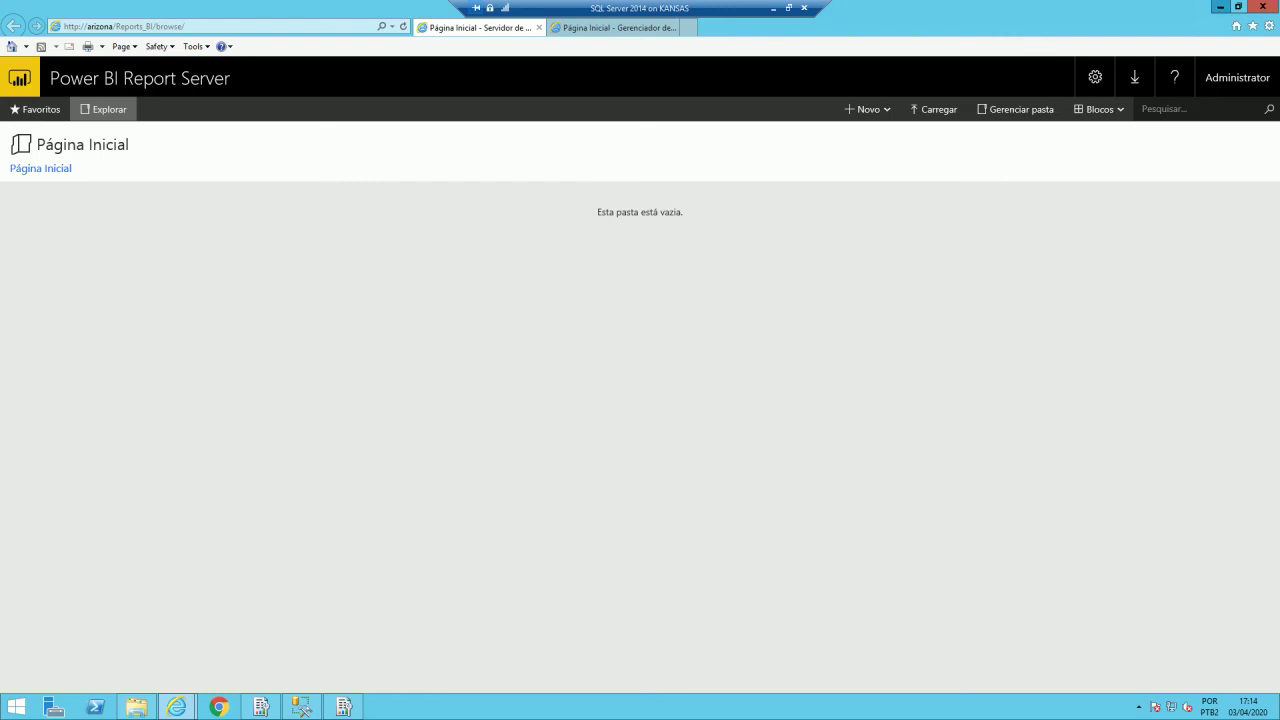
Step: Minimize the browser, close both report server configuration managers, and minimize SQL Server Management Studio to return to the desktop
left_click(1220, 6)
left_click(942, 108)
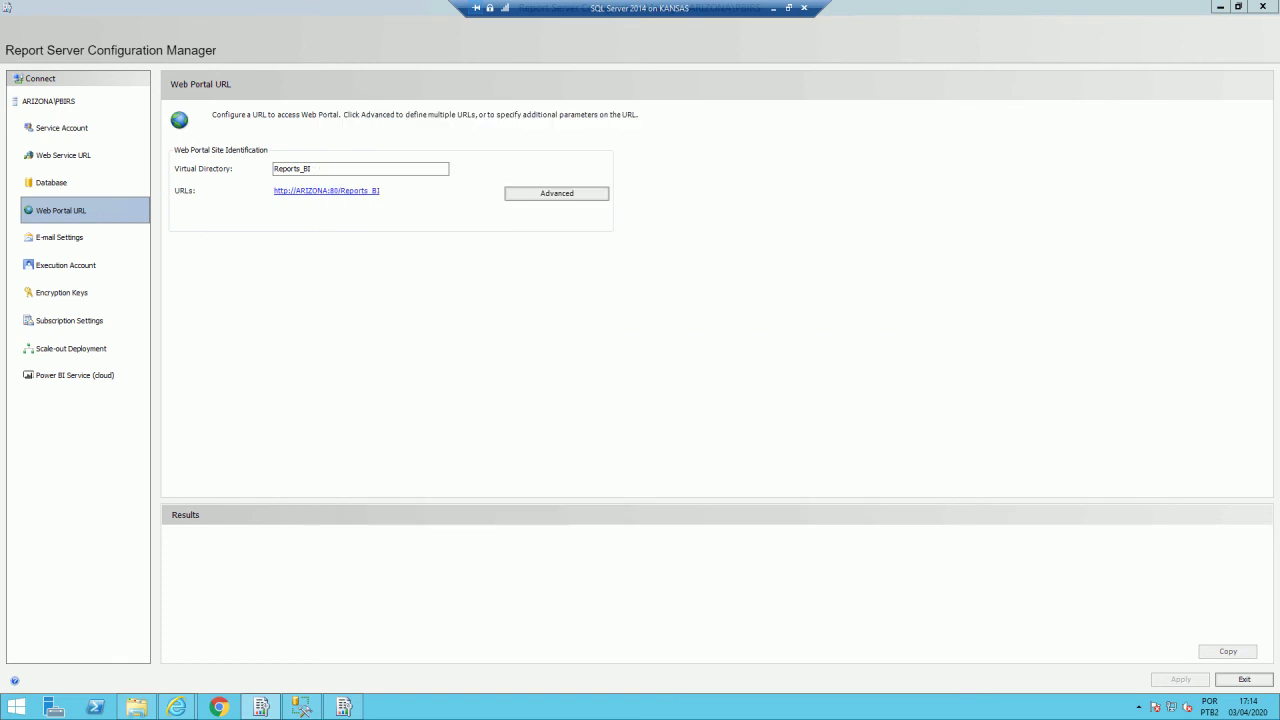
left_click(1262, 6)
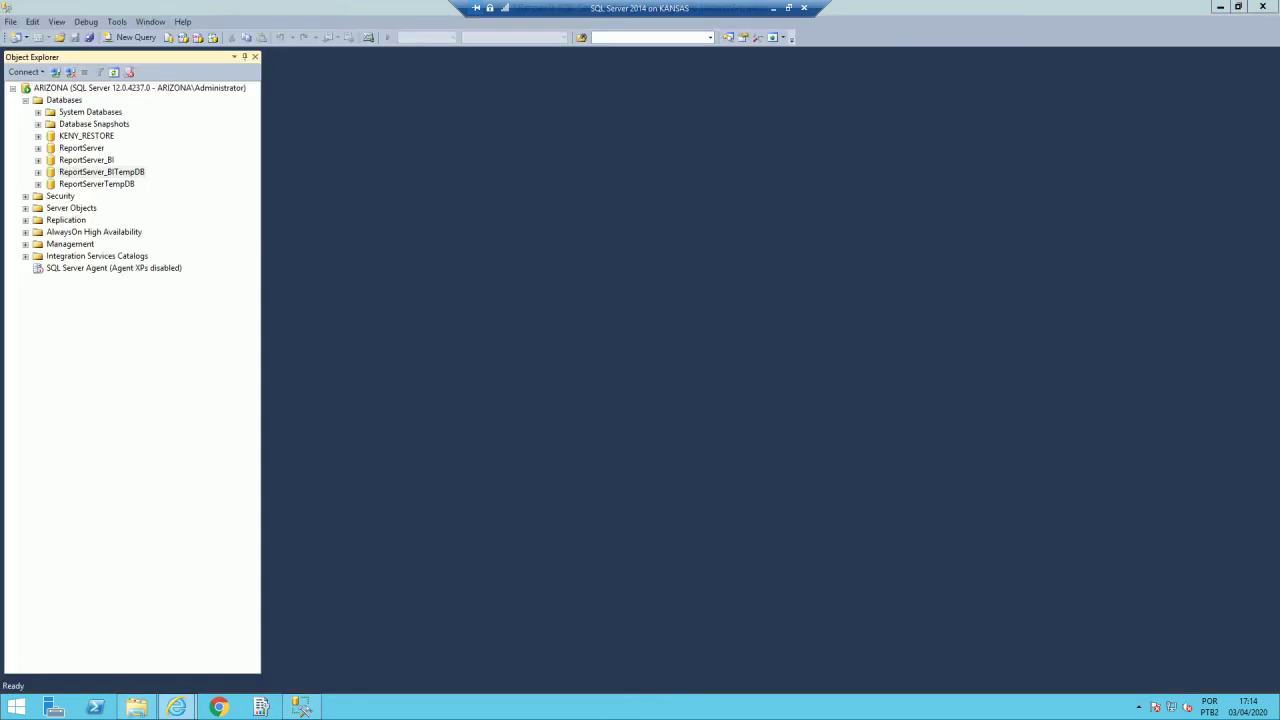
left_click(1220, 6)
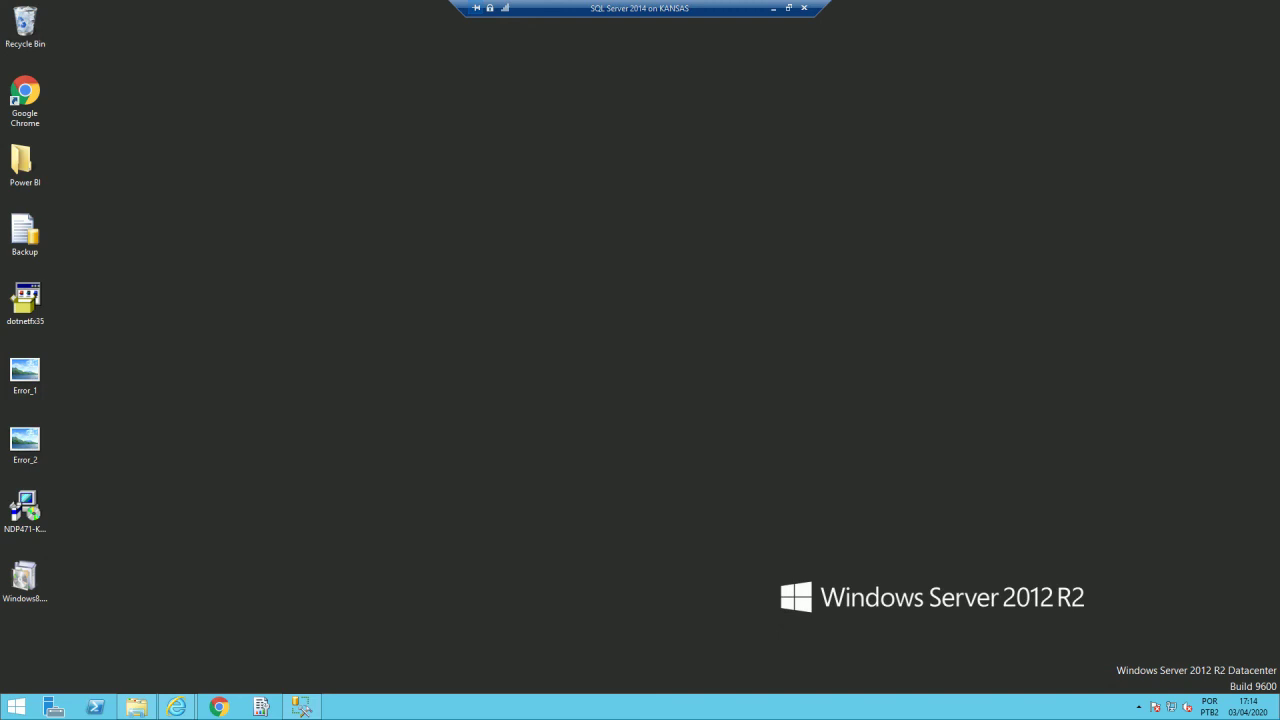
left_click_drag(757, 531, 764, 557)
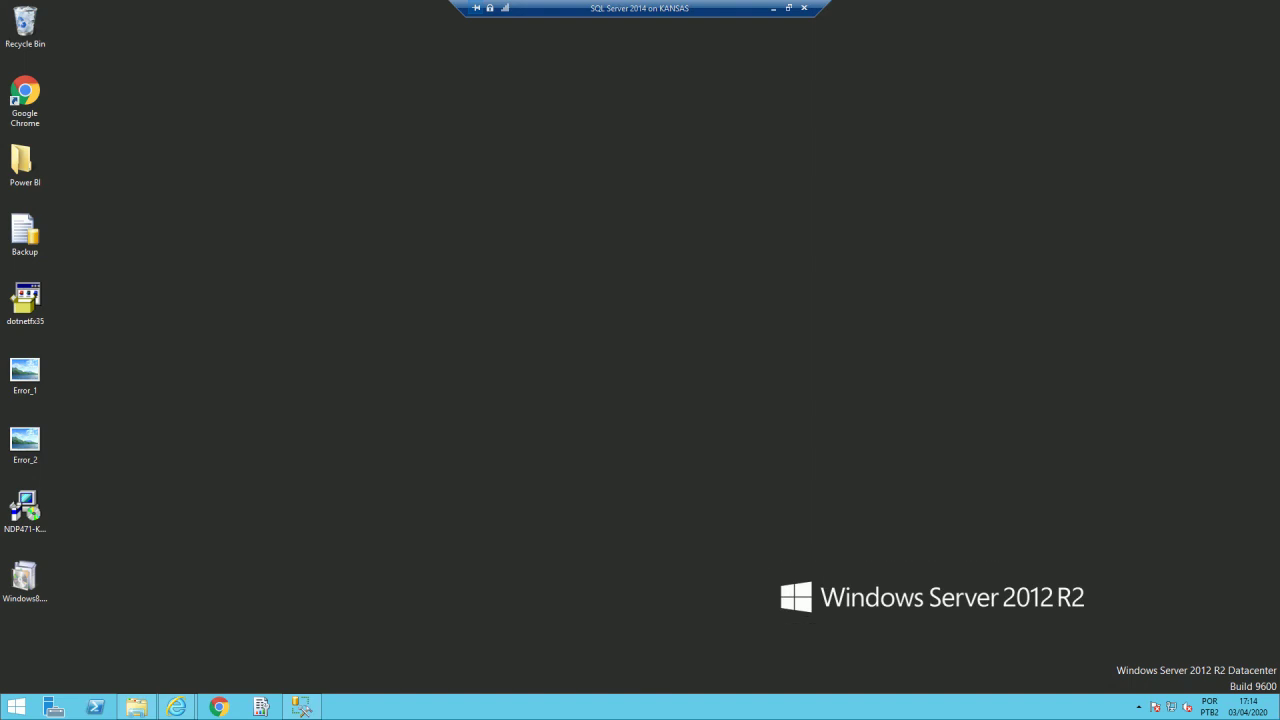